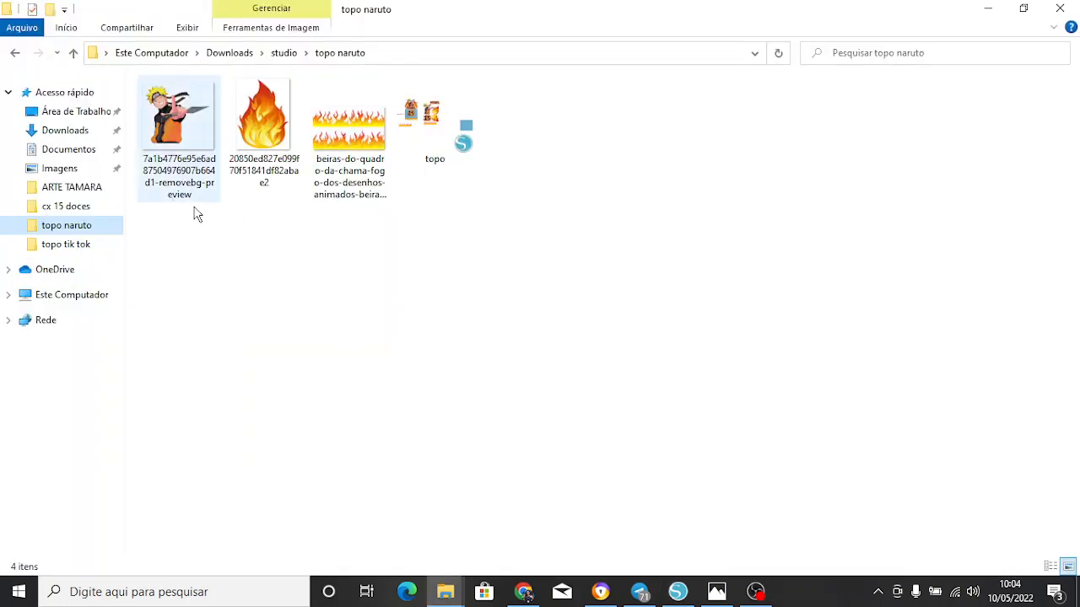
drag(165, 243, 367, 133)
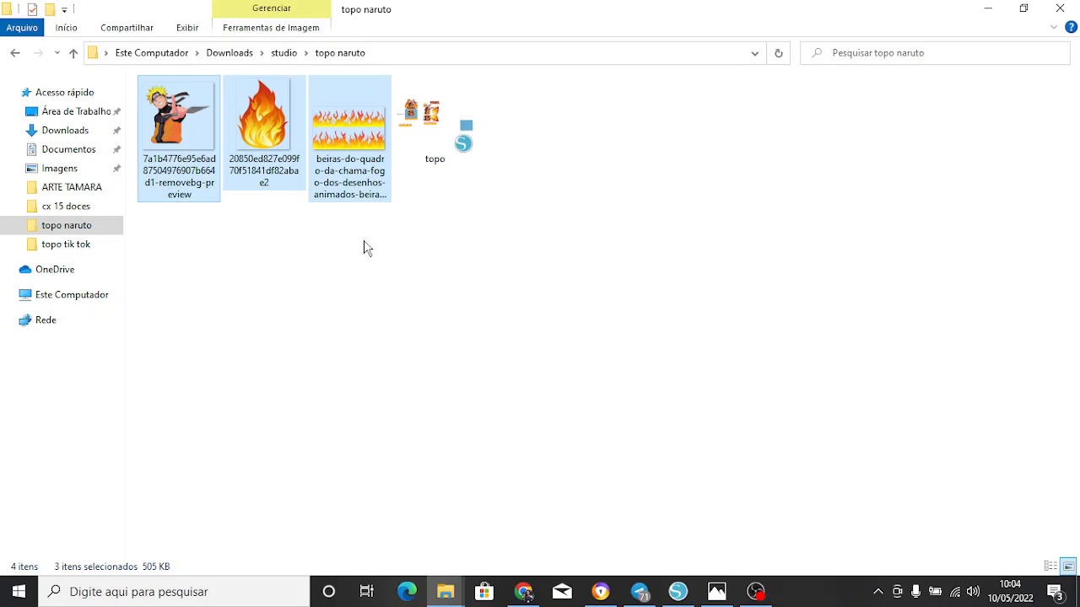
- Switch to the Chrome browser and search Google Images for "naruto png"
key(alt+Tab)
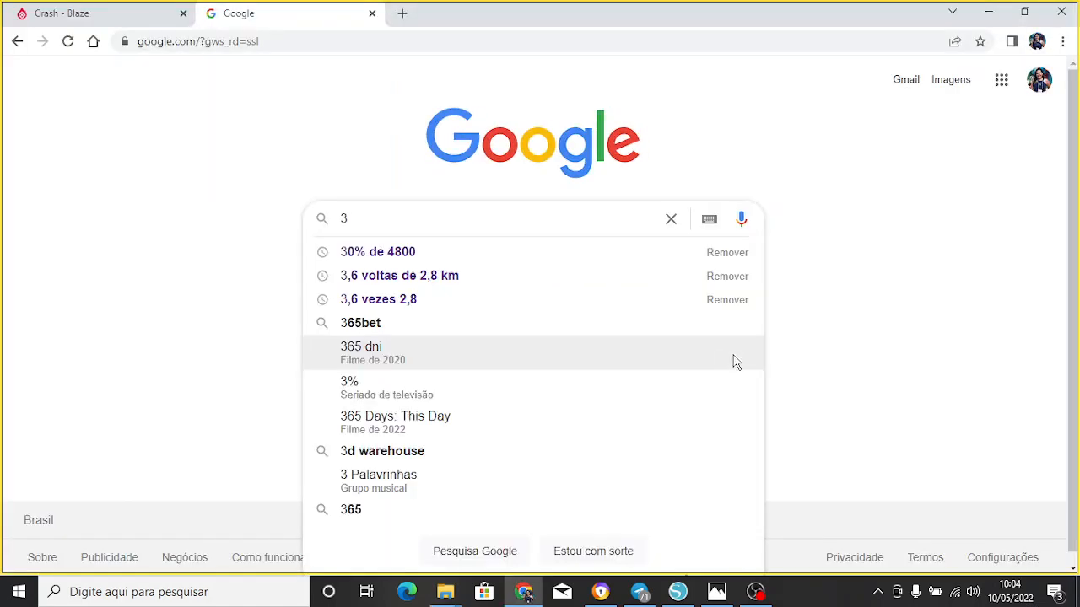
key(BackSpace)
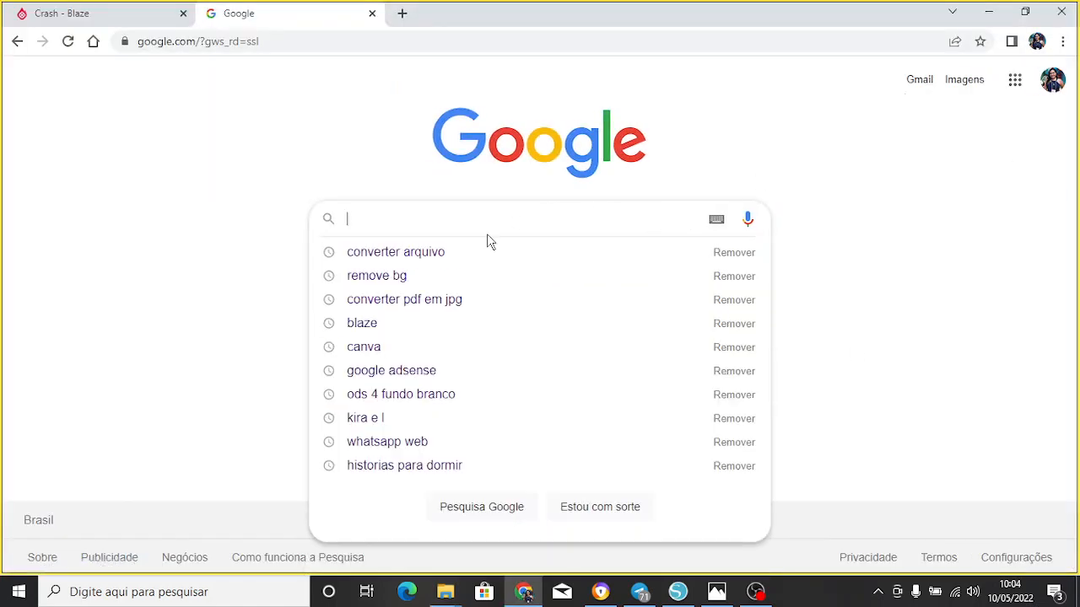
click(964, 81)
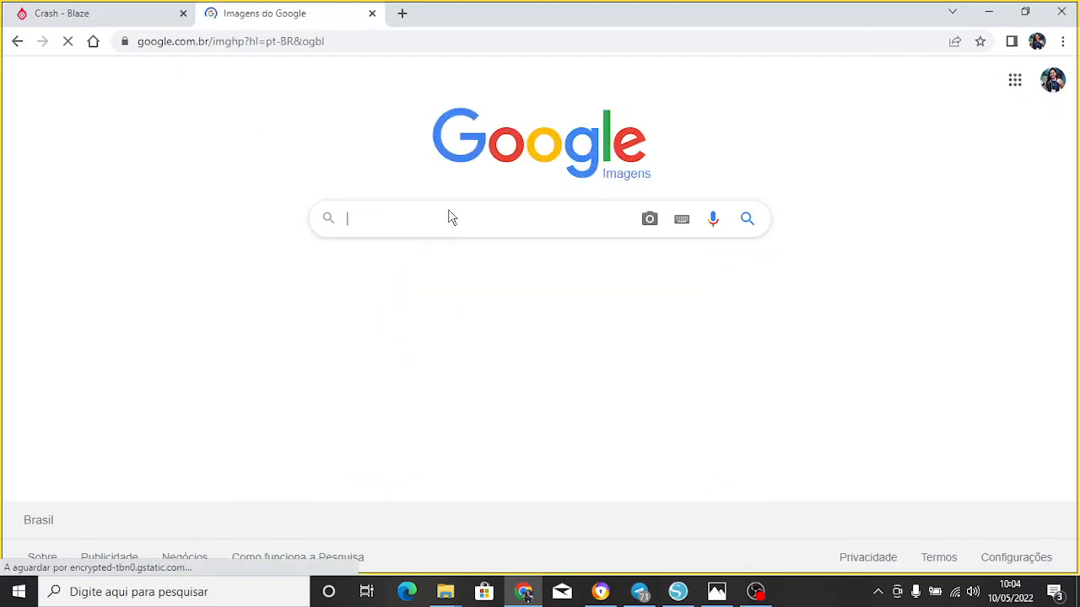
text(narut)
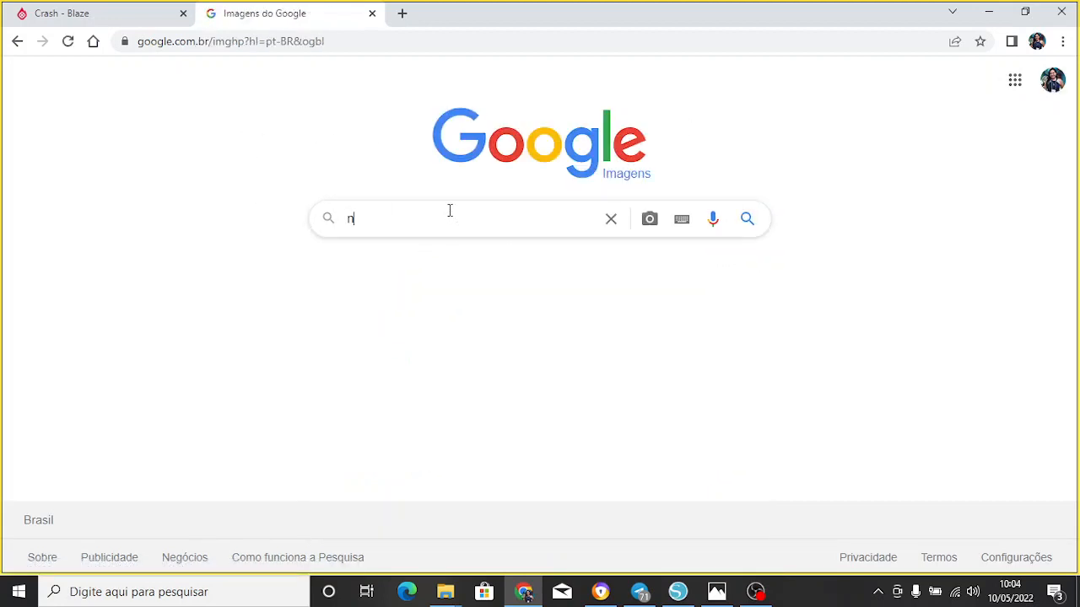
text(o png)
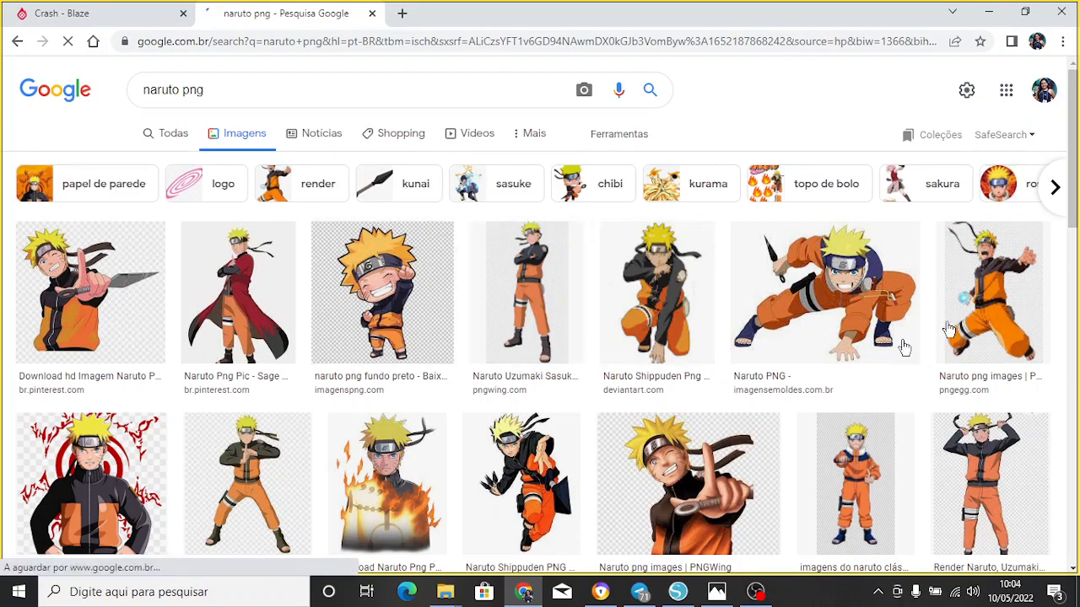
- Save the crouching Naruto image from imagensemoldes.com.br as Naruto-PNG in the "topo naruto" folder
drag(1076, 150, 1077, 246)
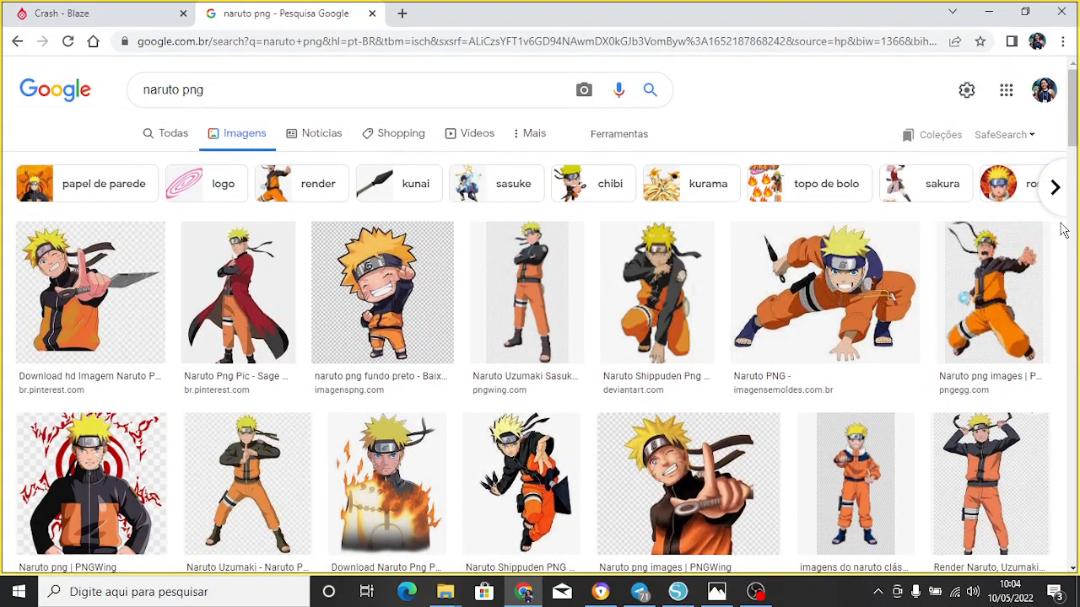
click(853, 293)
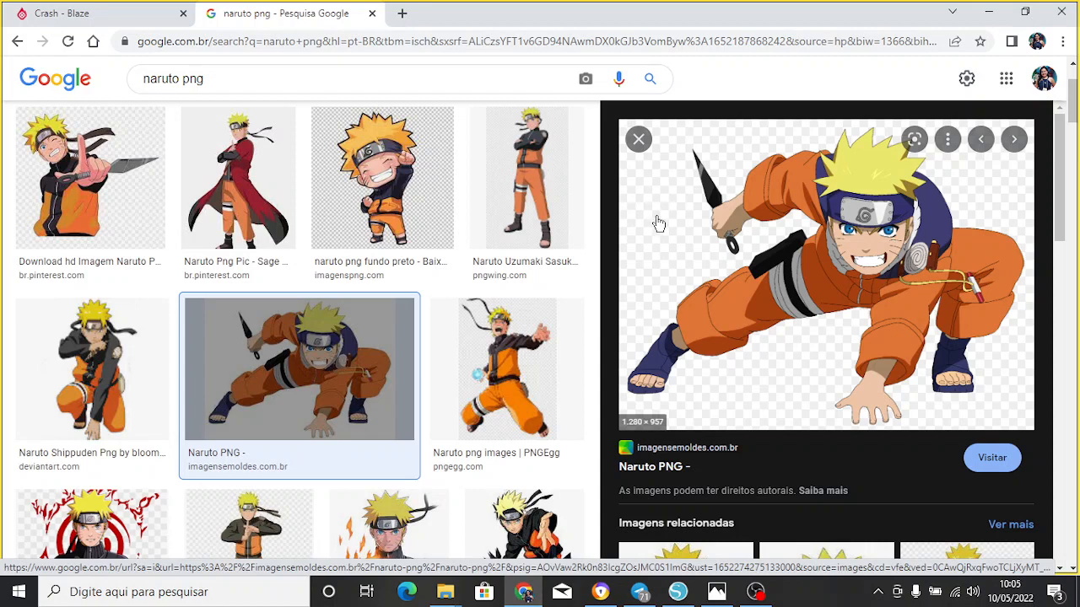
right_click(769, 200)
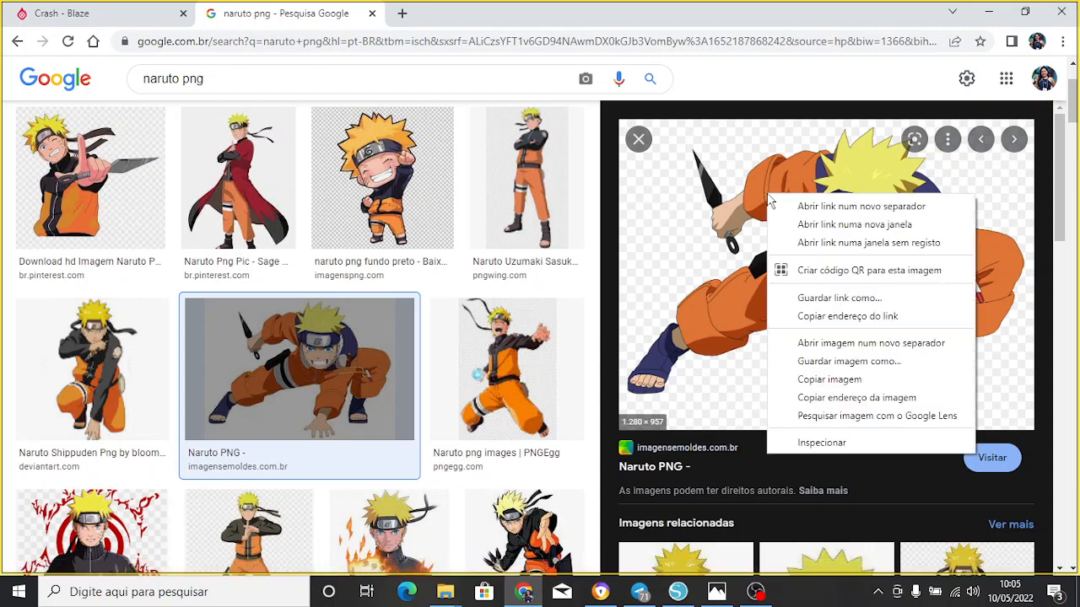
click(810, 364)
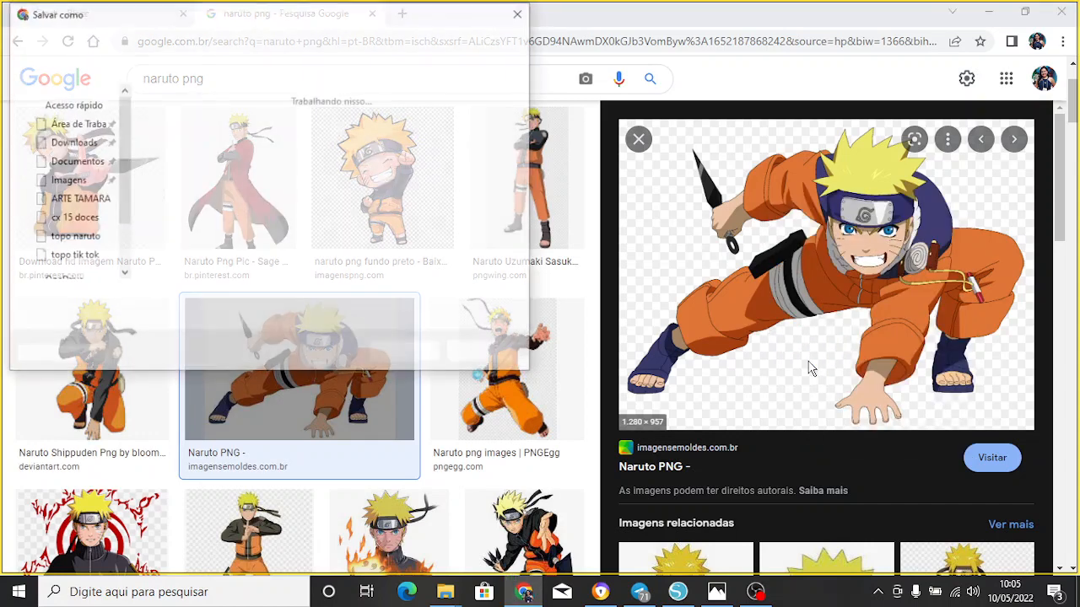
click(73, 240)
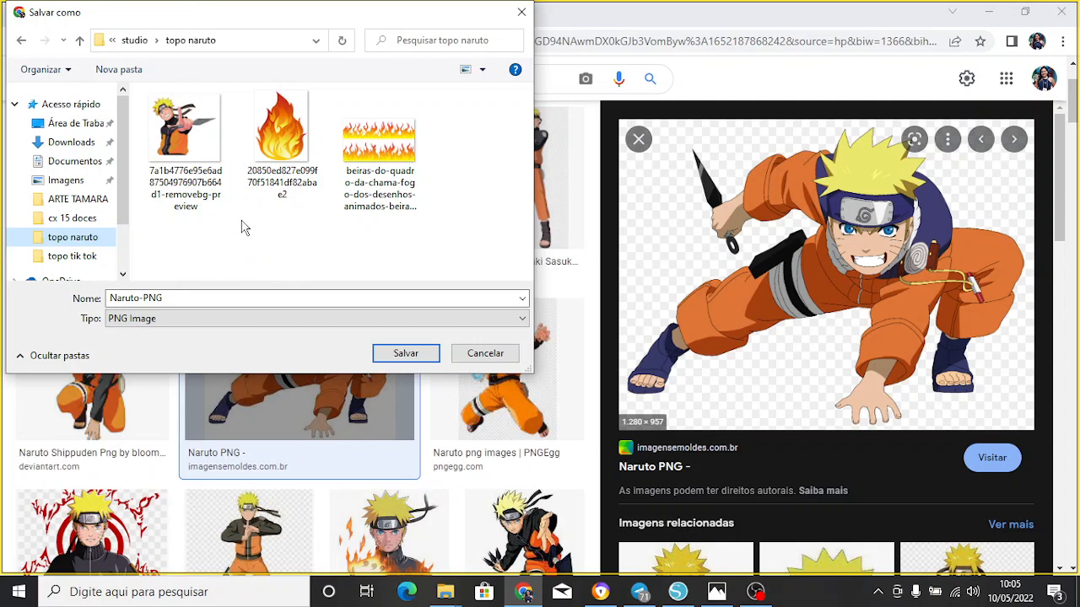
click(414, 353)
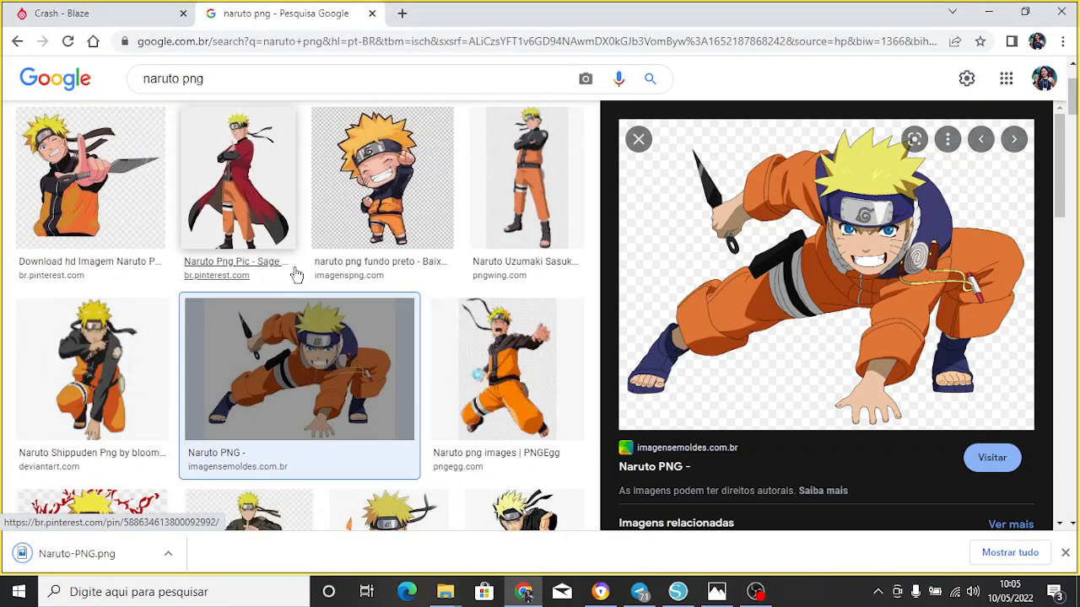
- Switch to Silhouette Studio and set the page's media size to A4, keeping Auto (Portrait 3) and the Auto (Portrait) cutting mat
click(678, 592)
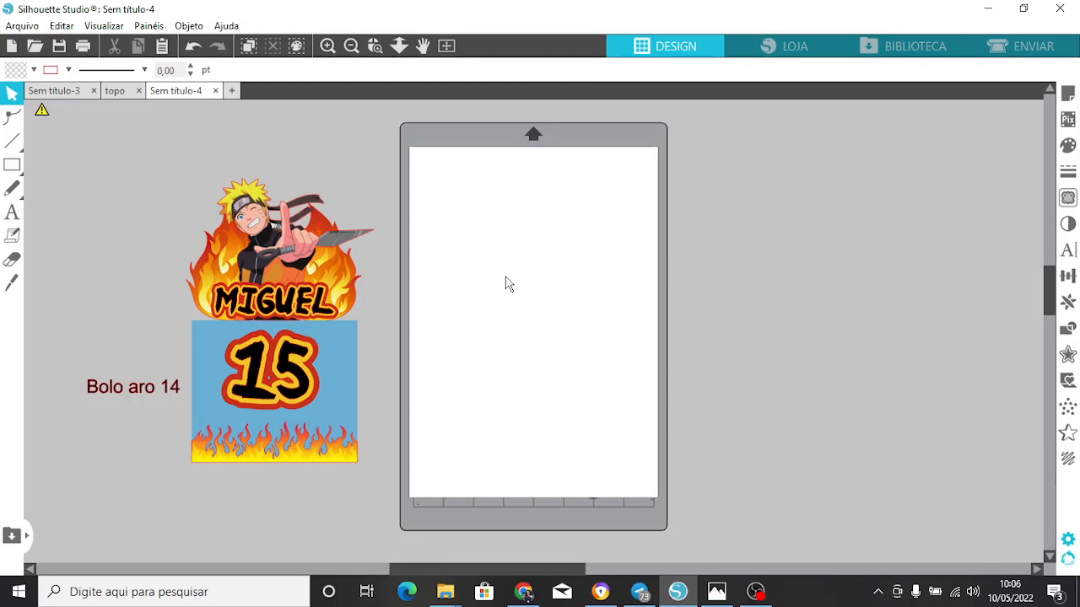
click(1072, 98)
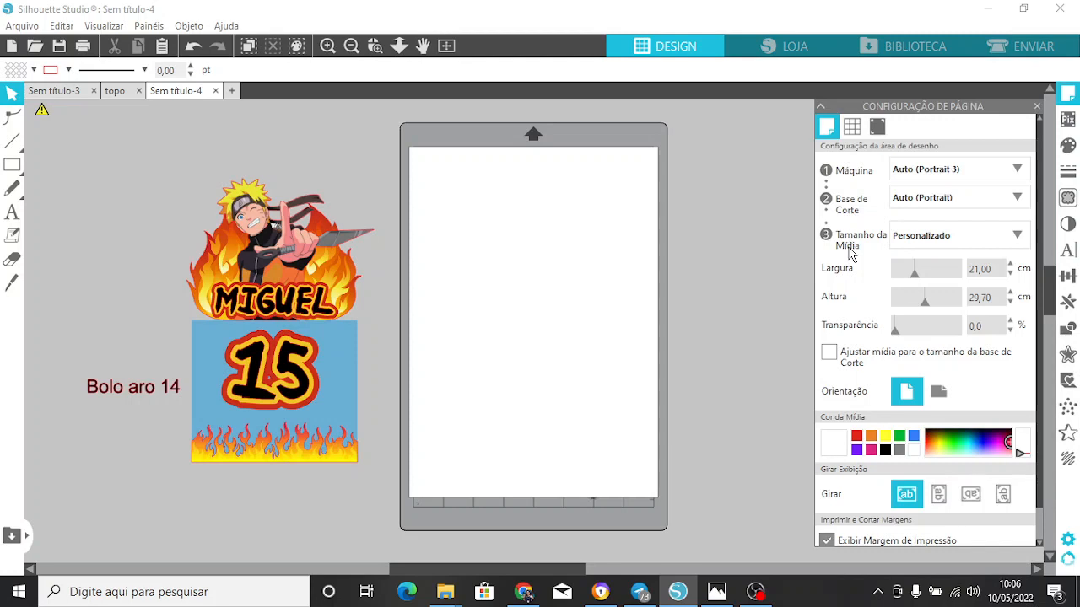
click(979, 181)
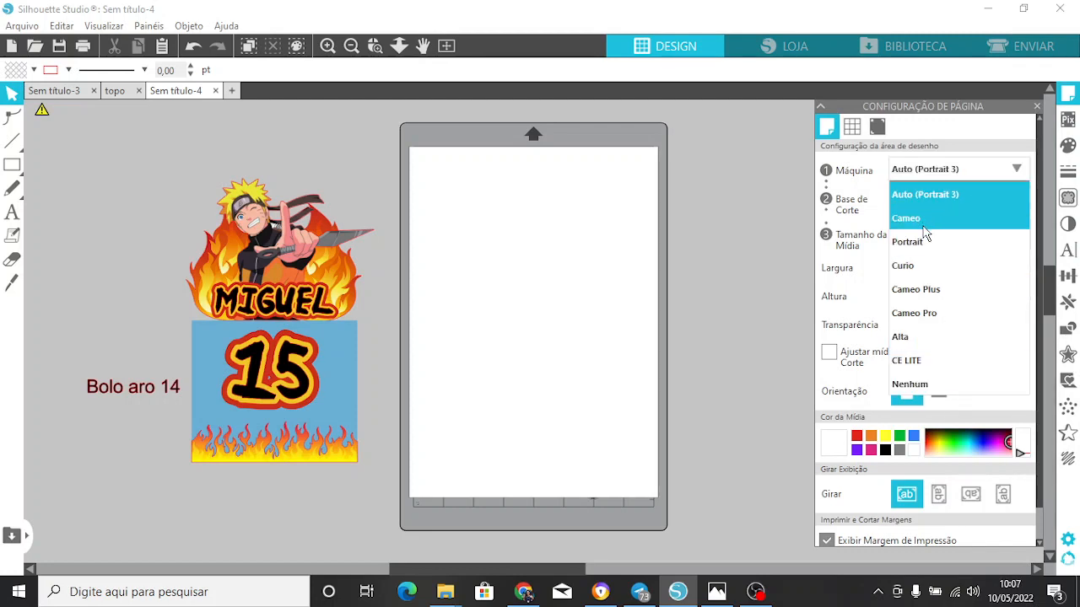
click(948, 176)
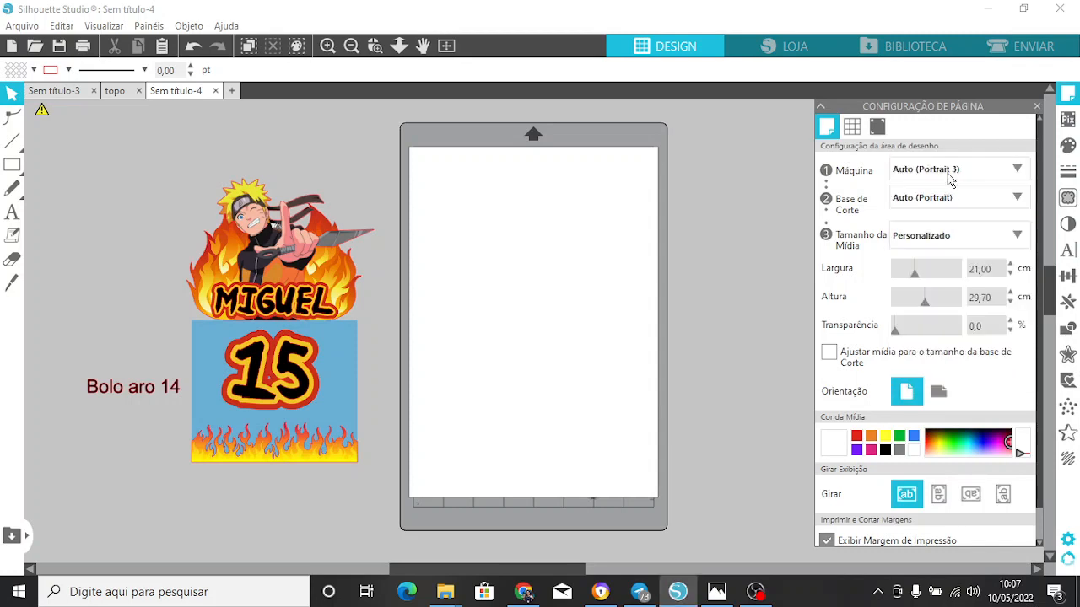
click(931, 199)
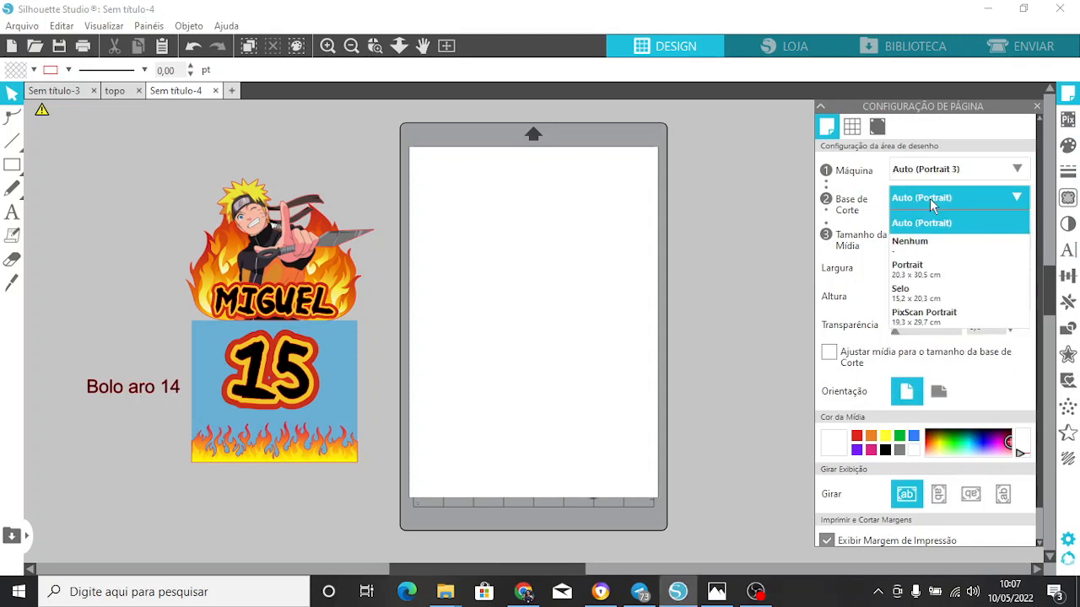
click(858, 245)
click(923, 242)
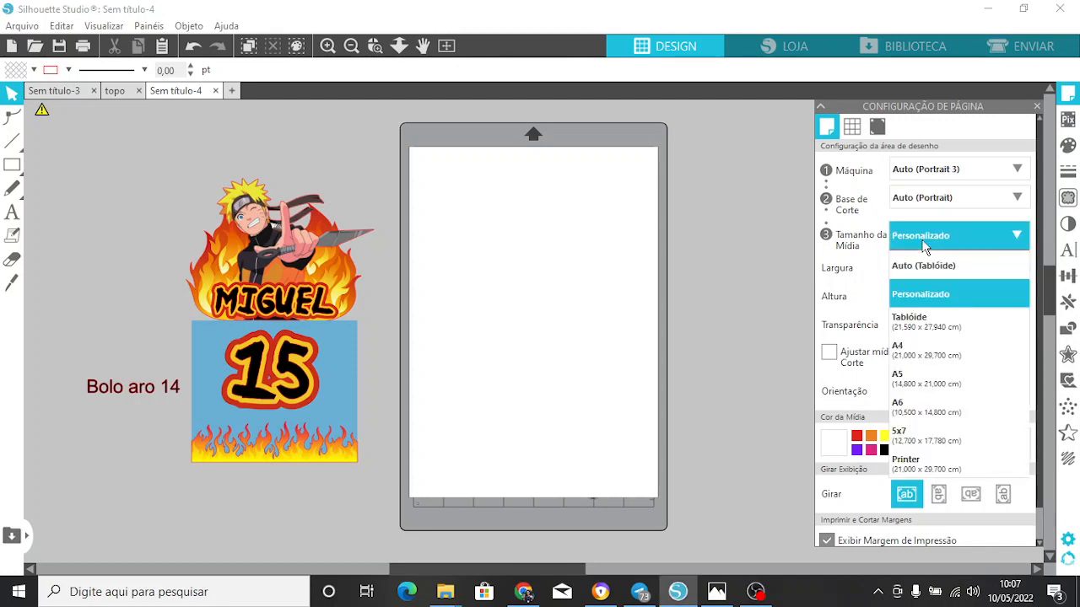
click(908, 352)
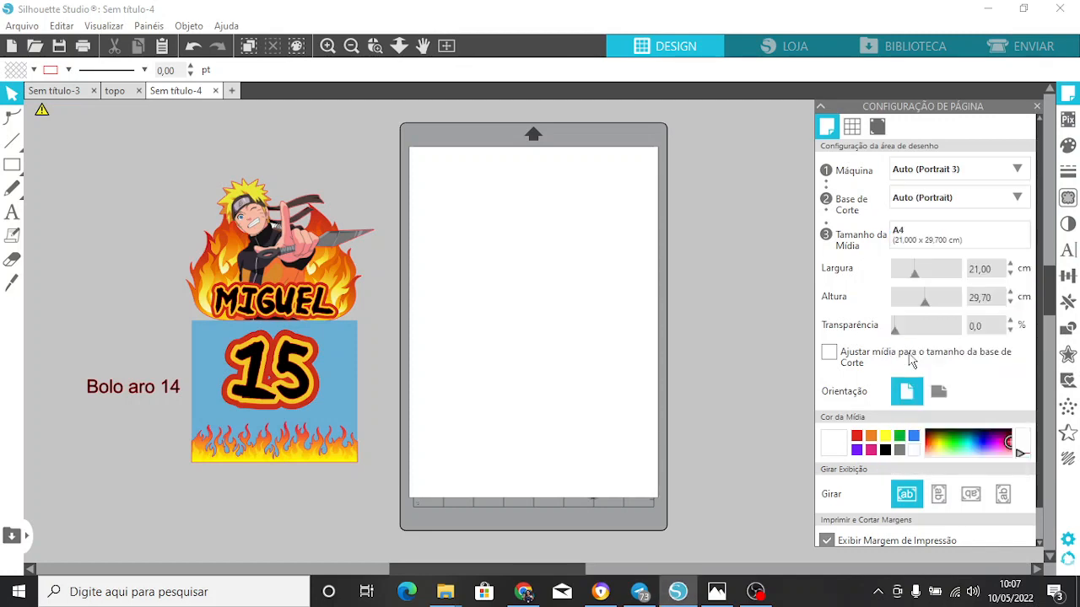
- Turn on the registration marks with a length of 0,60 cm and an inset of 1,00 cm
click(878, 126)
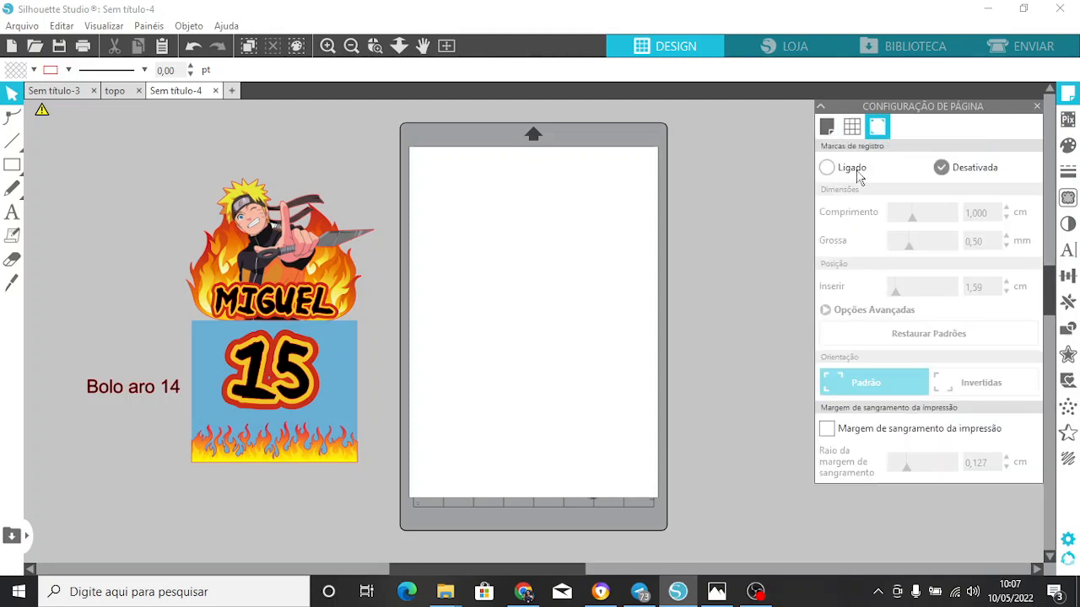
click(828, 167)
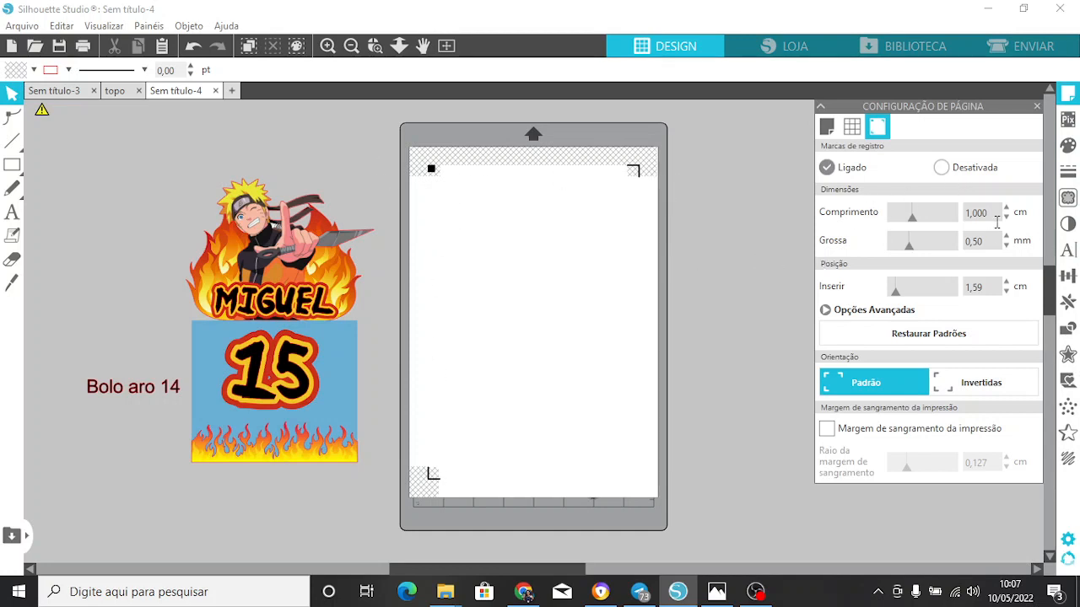
drag(994, 221, 962, 223)
text(0,)
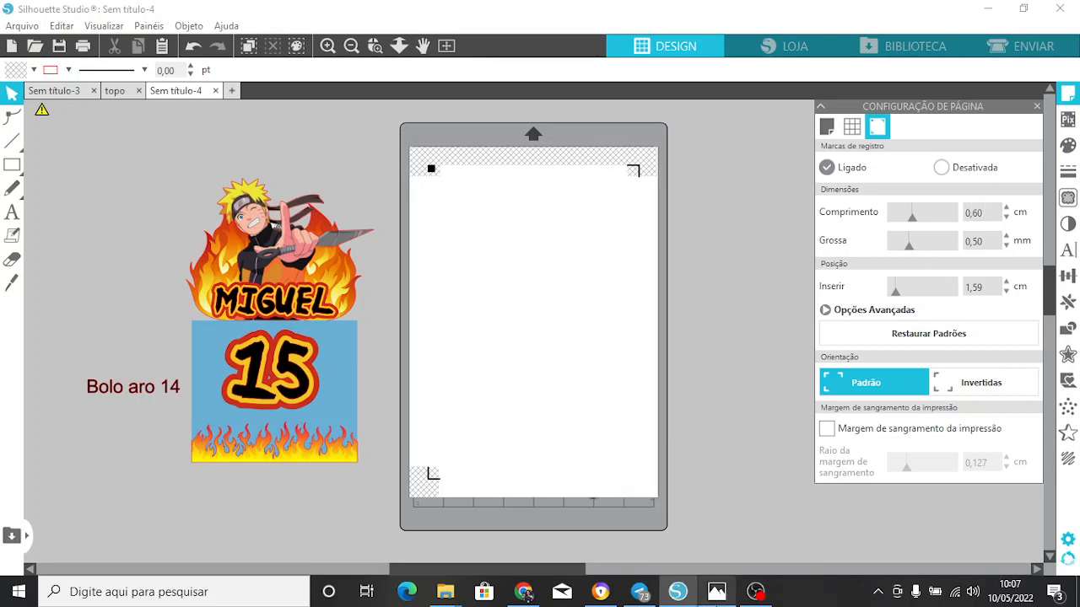
key(Return)
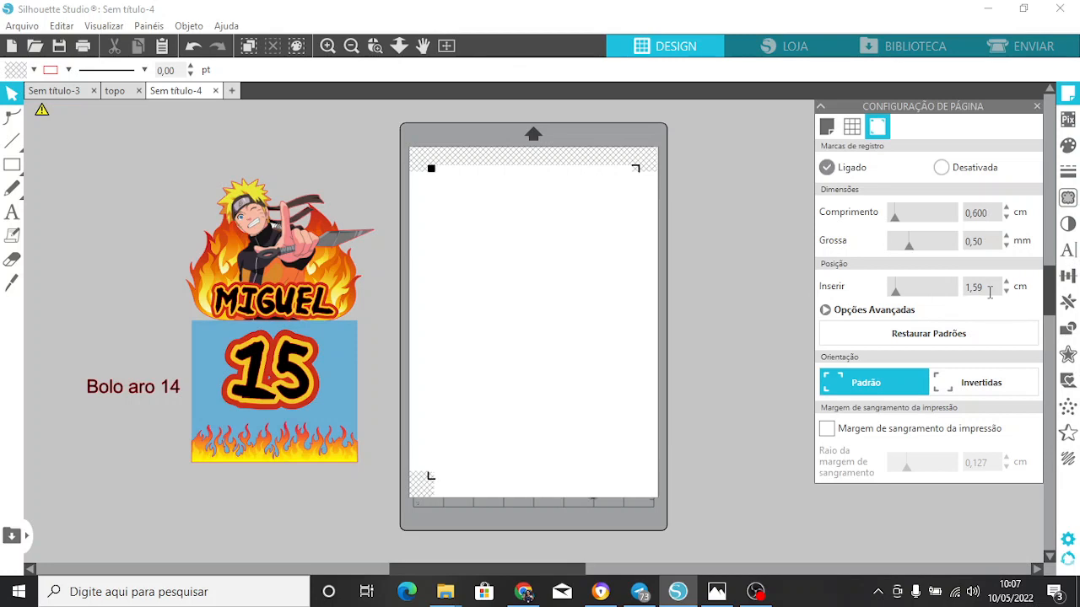
click(964, 291)
text(1,)
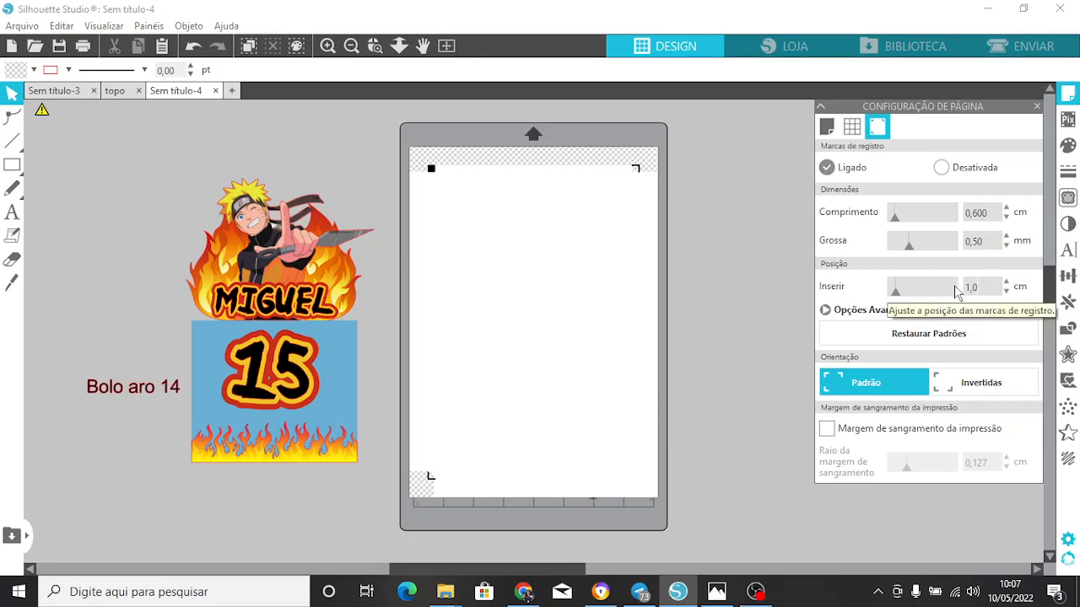
text(0)
key(Return)
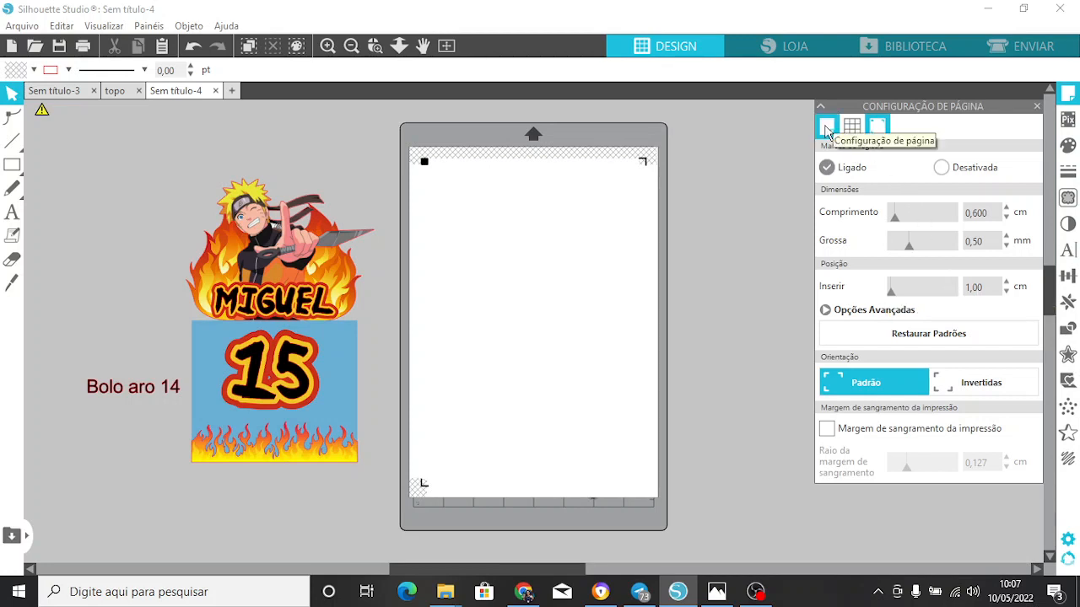
- Show the cut margin (Exibir Margem de Corte) in the page setup
click(826, 128)
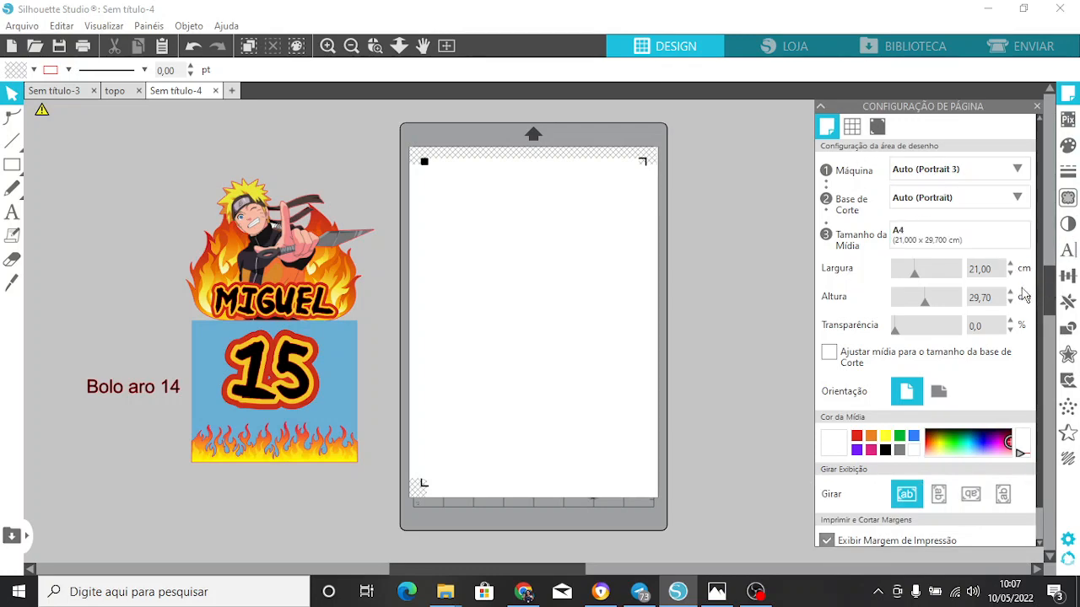
mouse_move(1050, 291)
mouse_down()
mouse_move(1051, 365)
mouse_move(1063, 240)
mouse_move(1065, 297)
mouse_up()
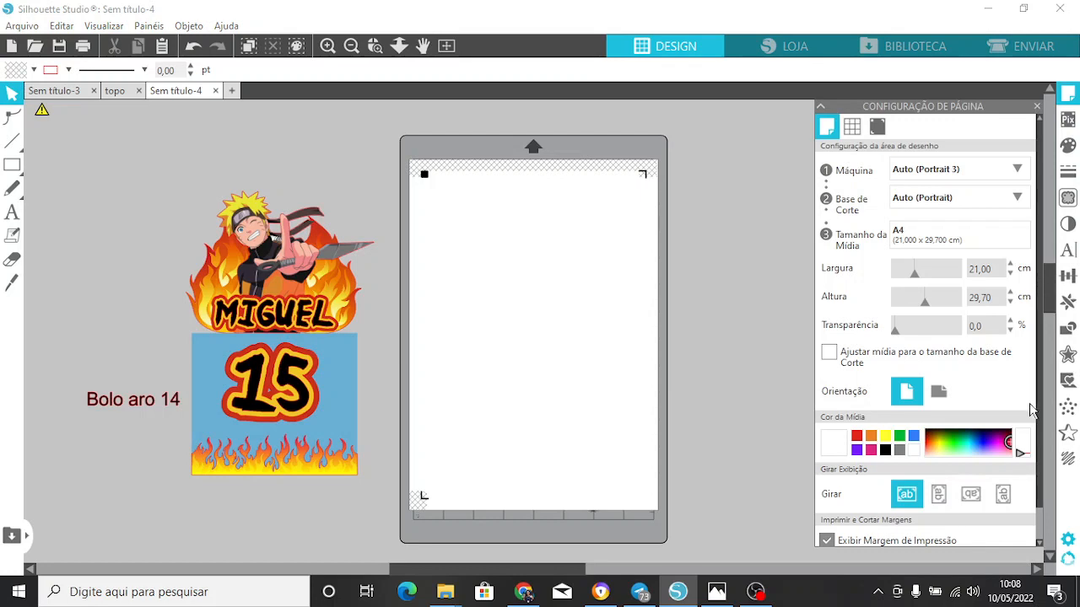
scroll(1034, 435, down, 1)
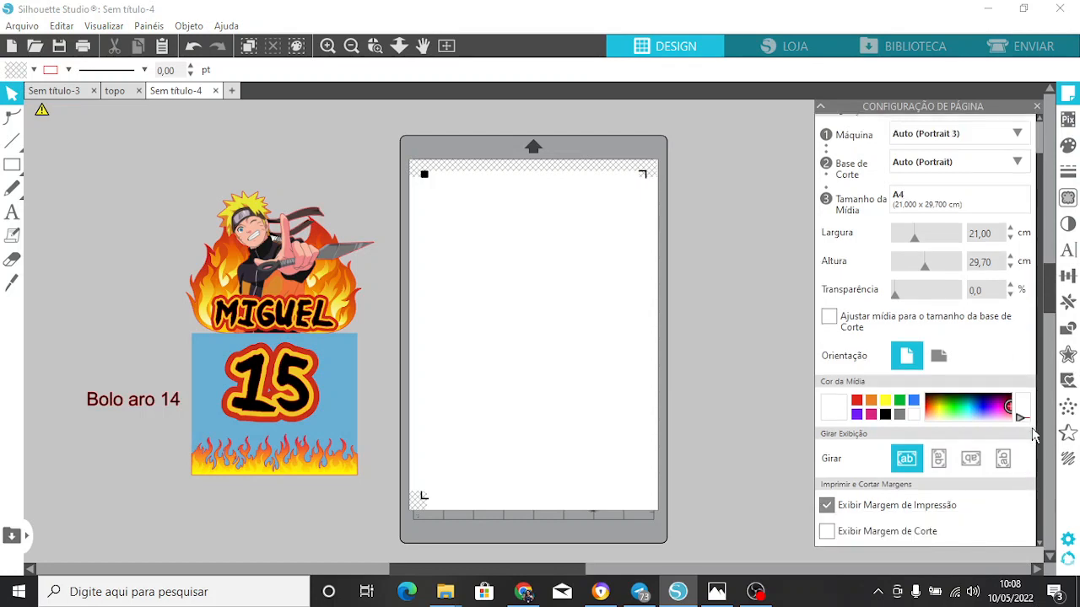
click(828, 535)
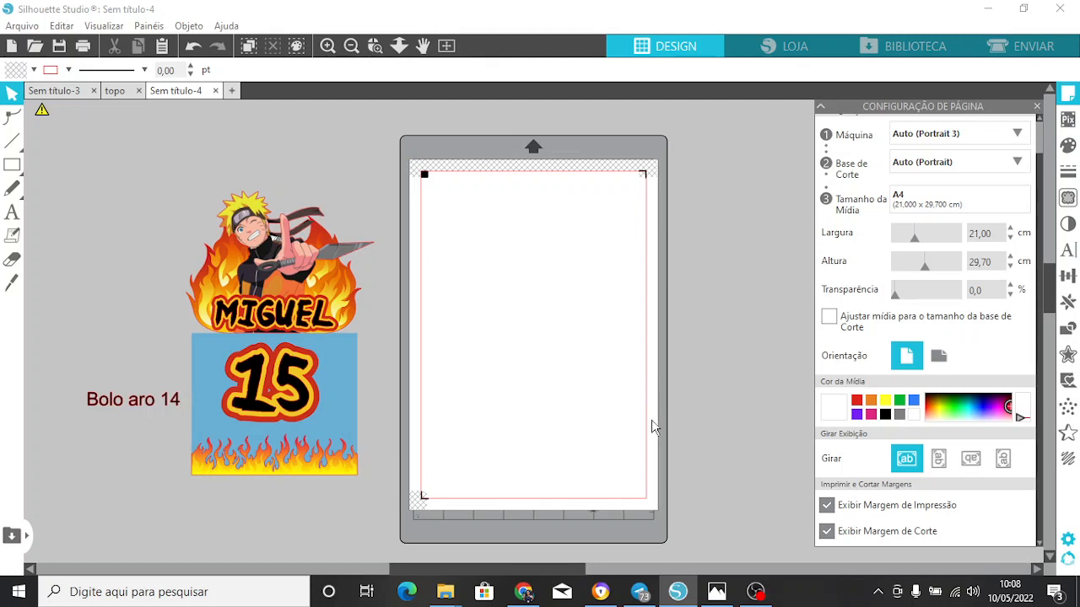
- Move the "Bolo aro 14" text onto the page's cut border, return it beside the blue rectangle and deselect it
click(99, 406)
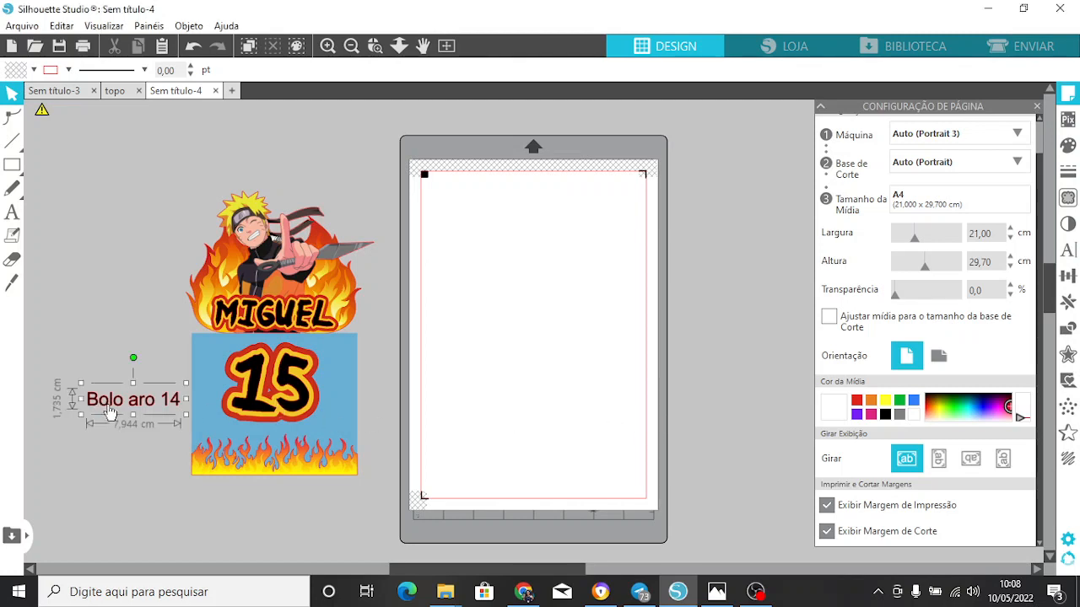
drag(98, 406, 637, 389)
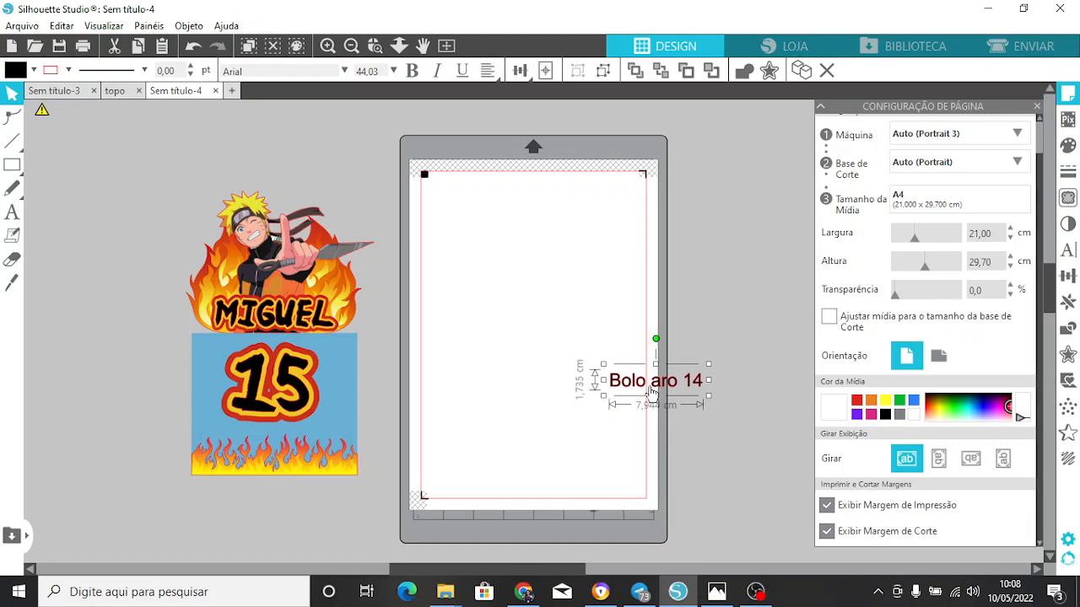
drag(651, 393, 145, 396)
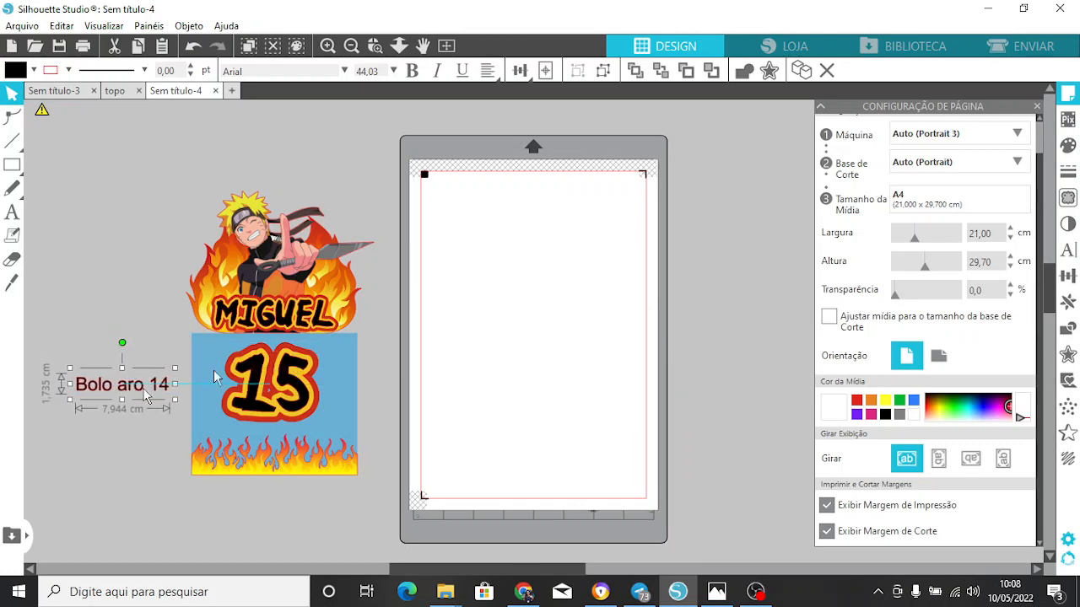
click(523, 323)
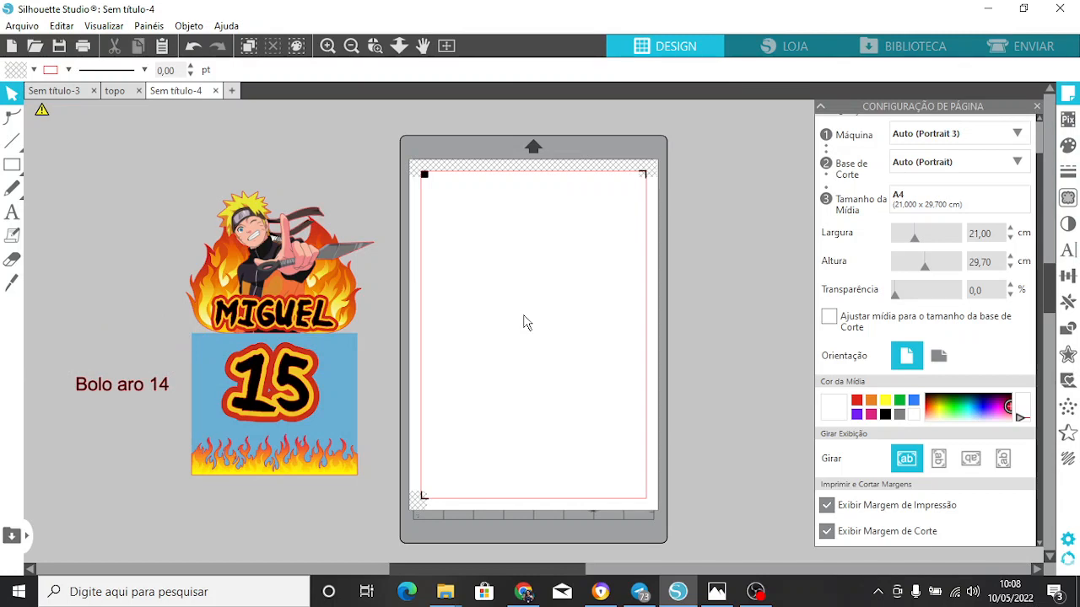
- Draw a rectangle about 16.7 cm wide and 14.8 cm high inside the page's cut border
click(343, 377)
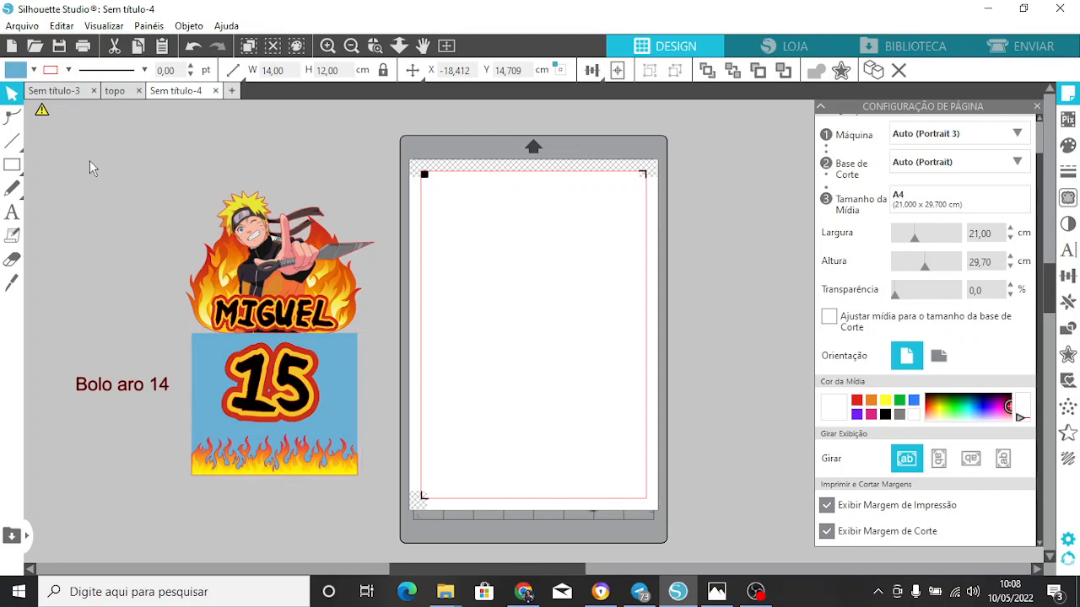
click(11, 168)
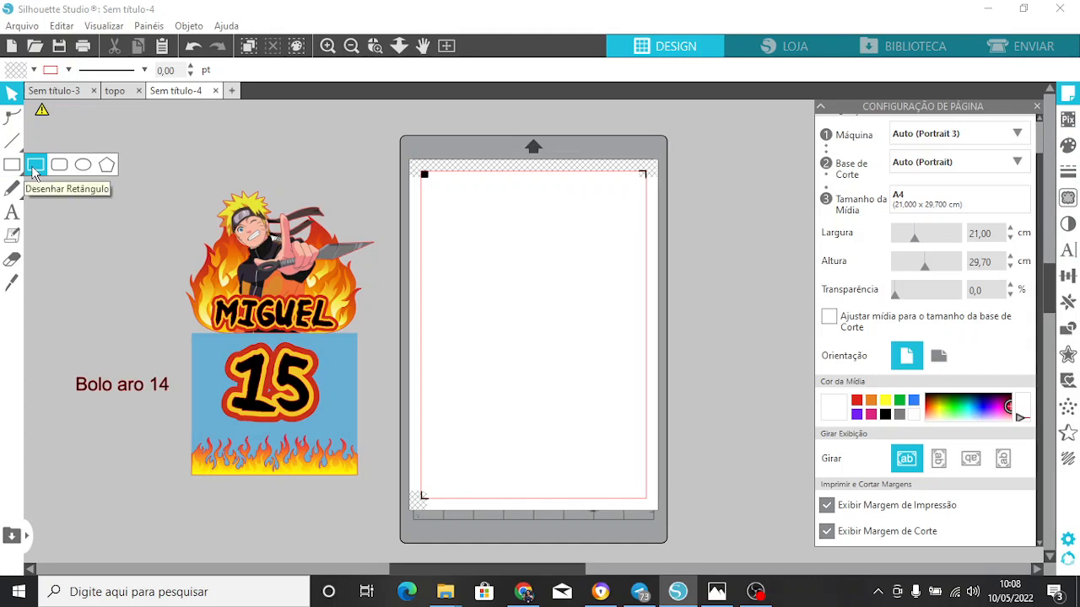
click(32, 166)
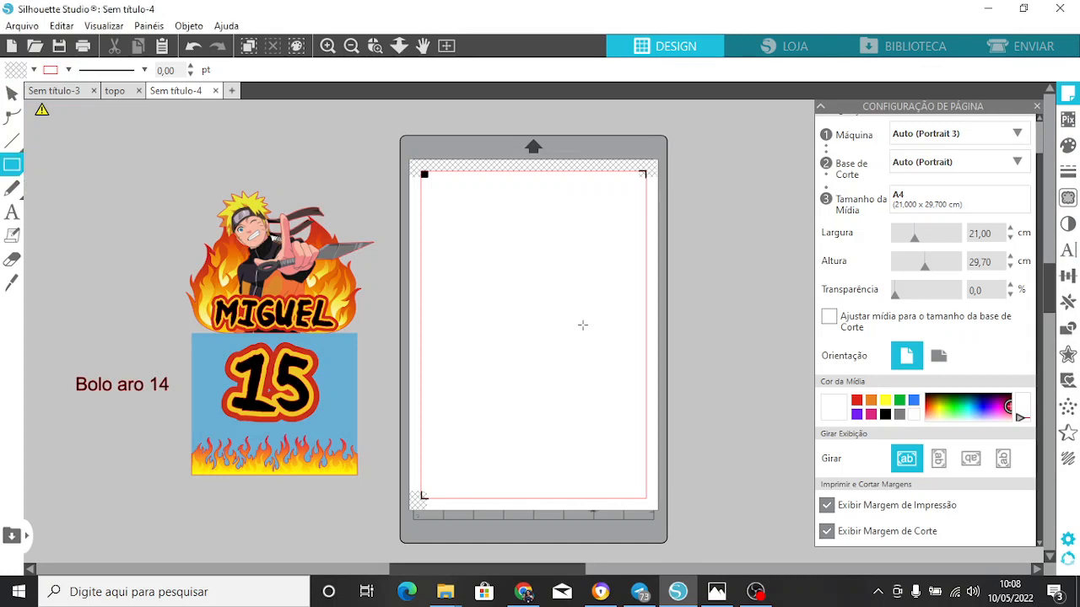
drag(432, 267, 632, 448)
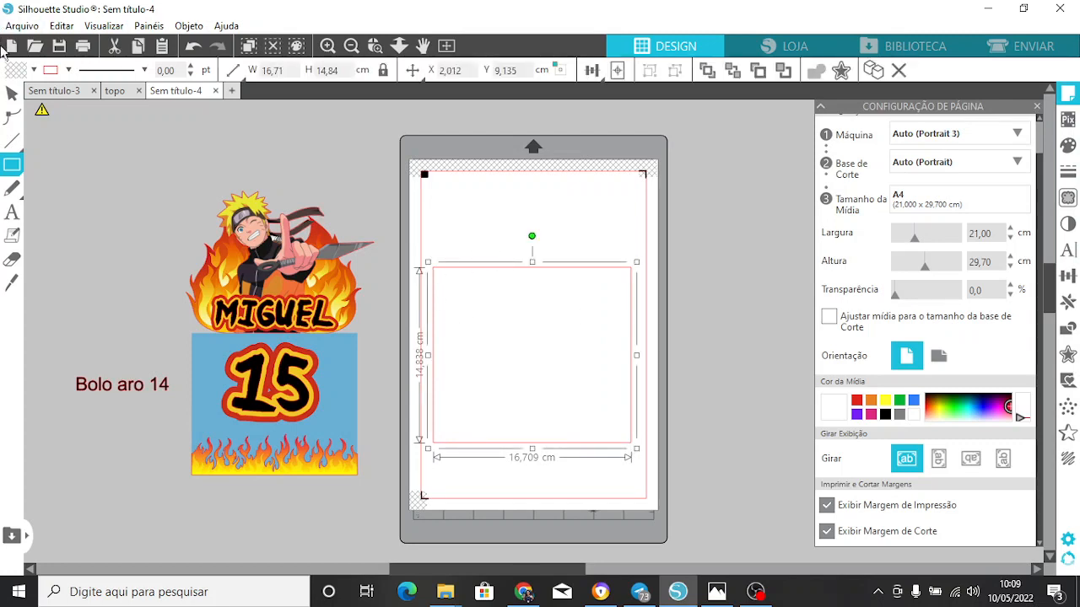
click(8, 95)
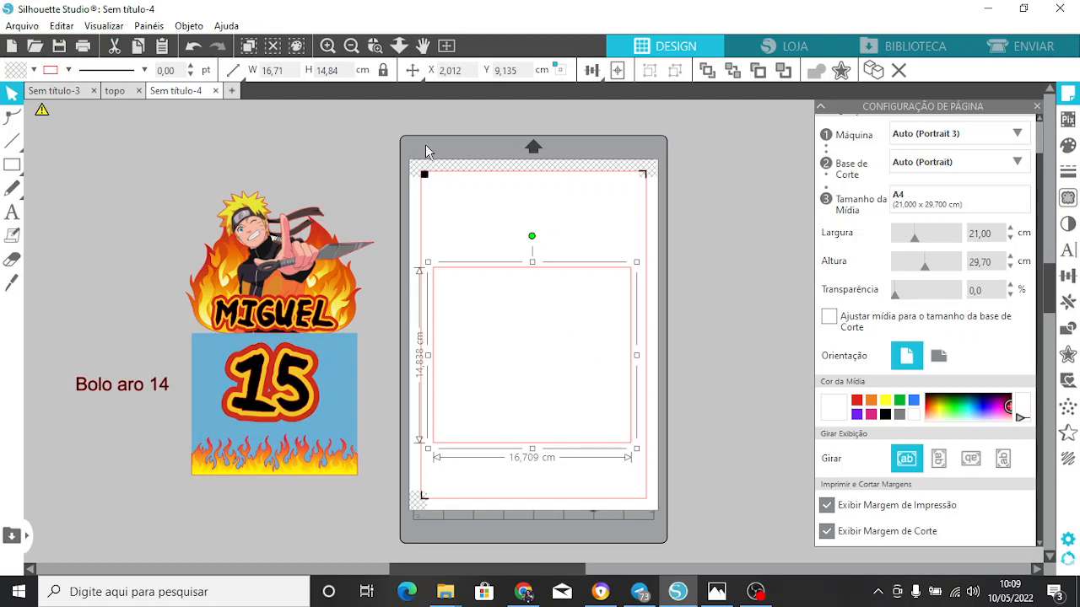
- Unlock the new rectangle's proportions and set its height to 12 cm and its width to 14 cm
click(382, 70)
click(347, 70)
text(12)
key(Return)
double_click(272, 71)
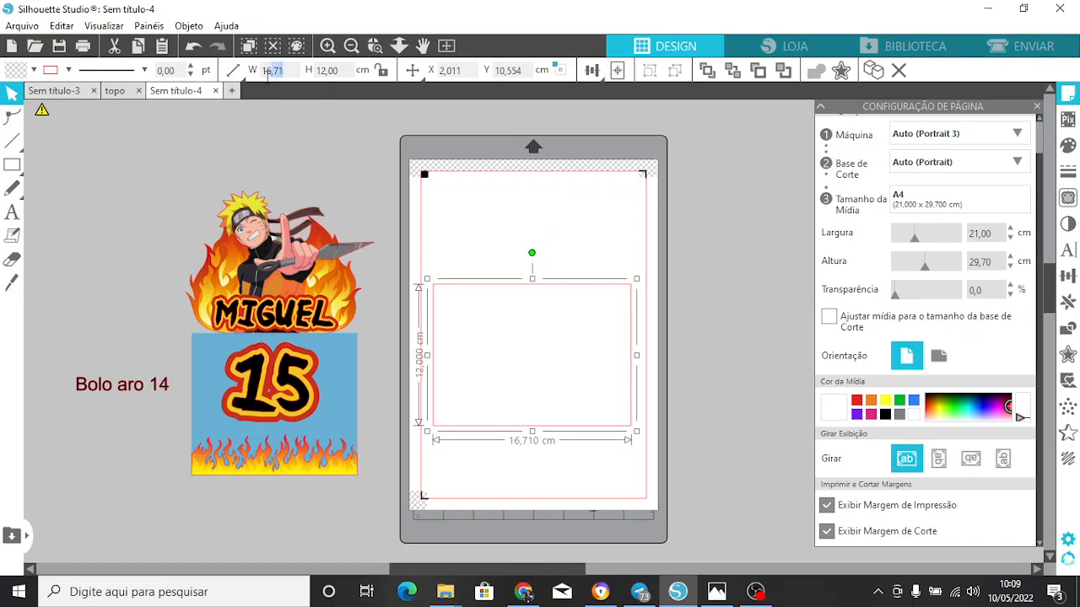
text(14,00)
key(Return)
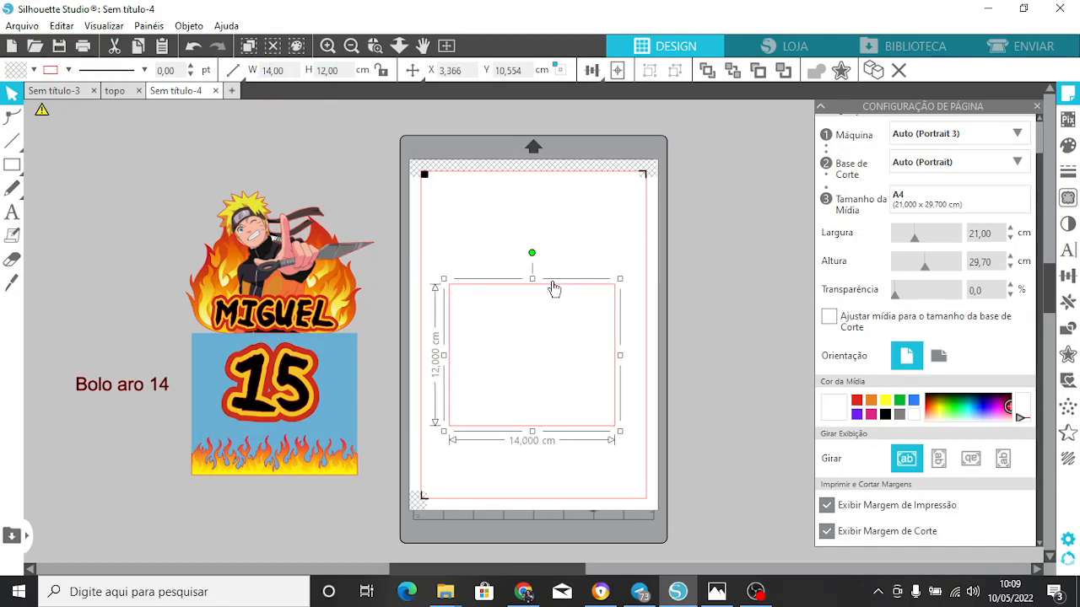
- Fill the 14 × 12 cm rectangle with the recently used blue 6AAFD3 and place it near the page's lower edge
drag(552, 297, 564, 316)
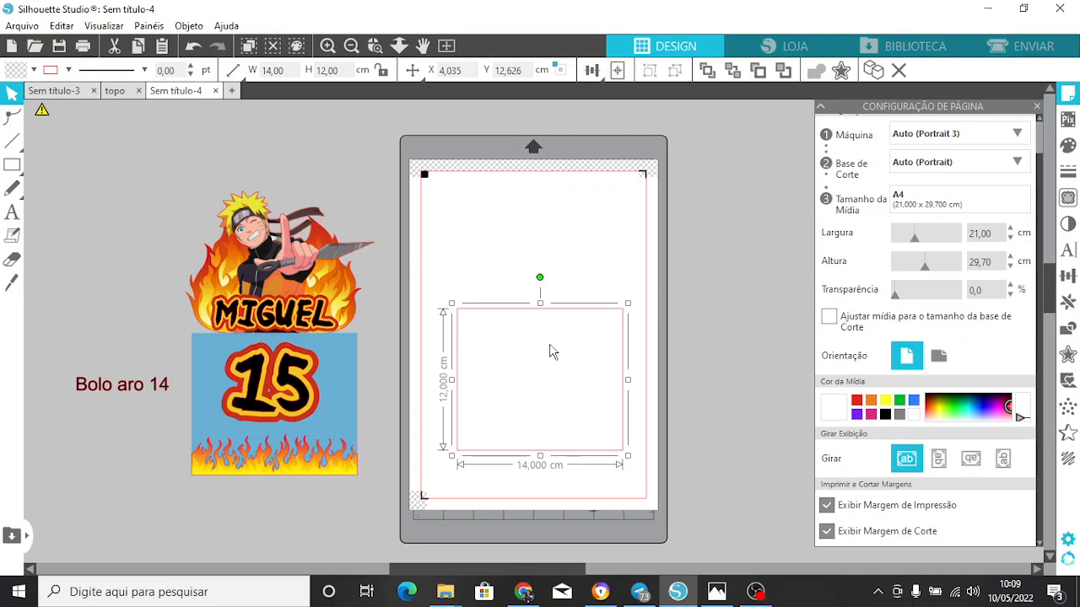
click(1074, 148)
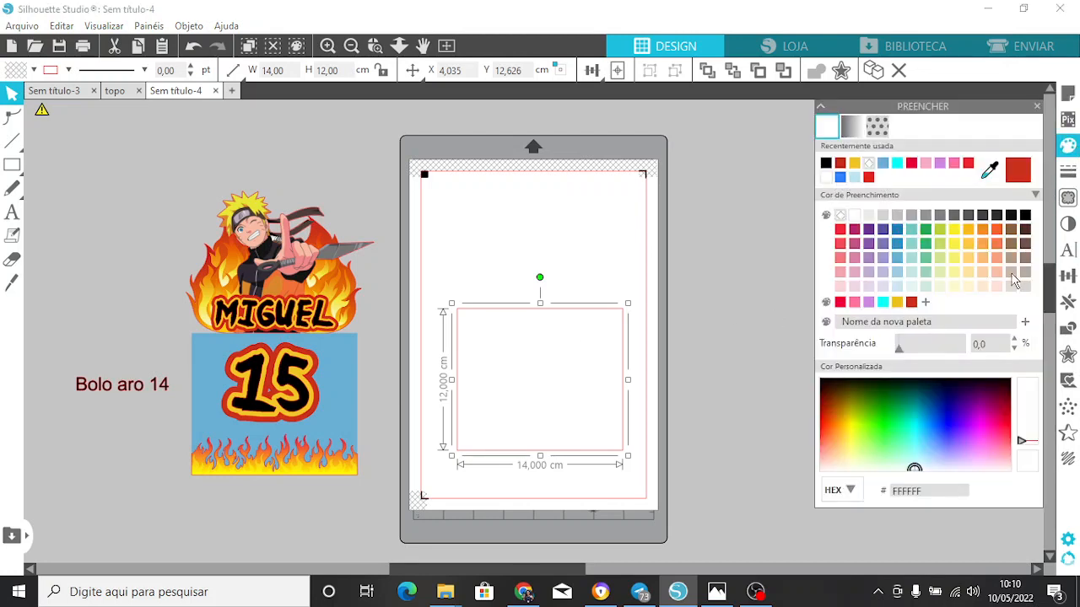
click(884, 164)
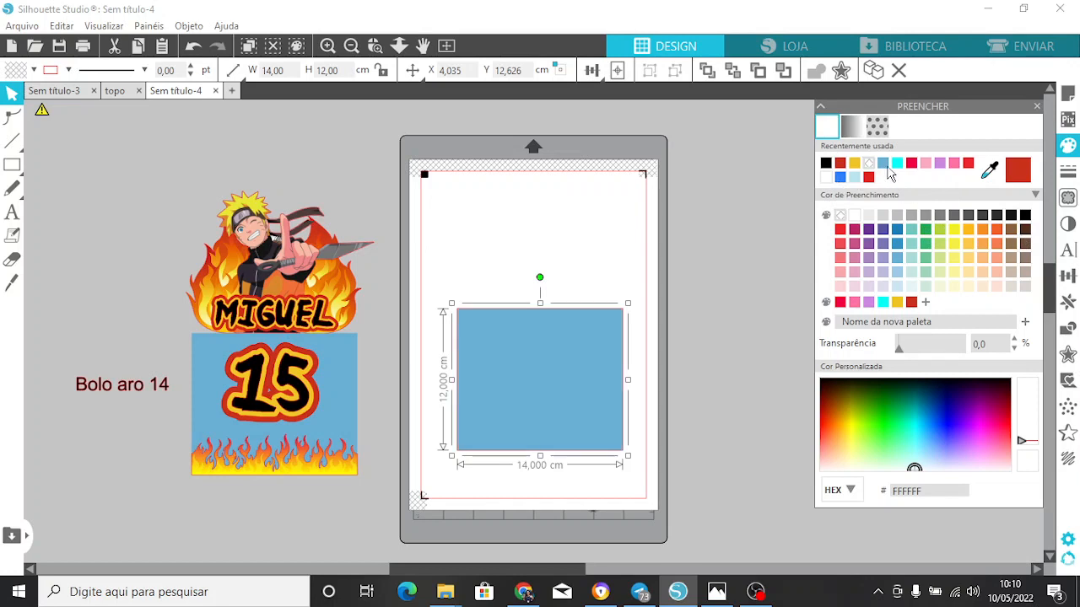
drag(578, 315, 585, 336)
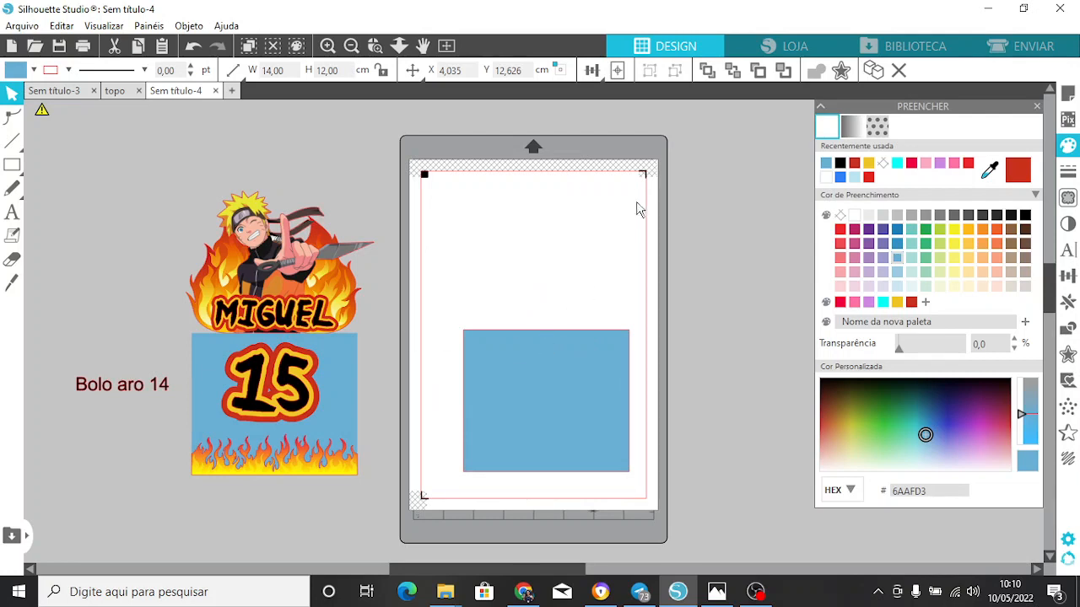
click(640, 165)
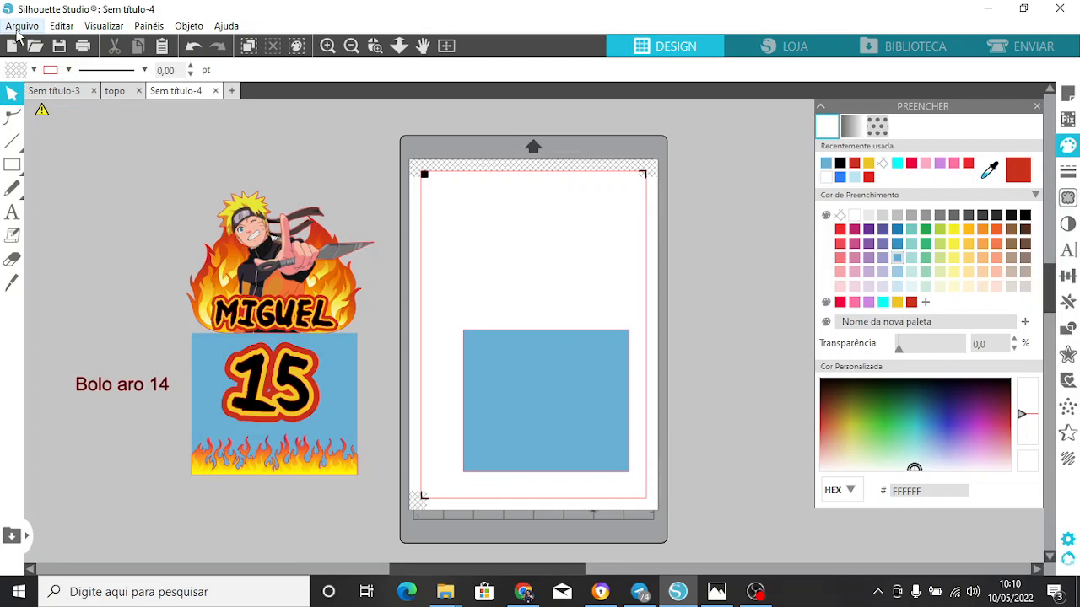
click(17, 32)
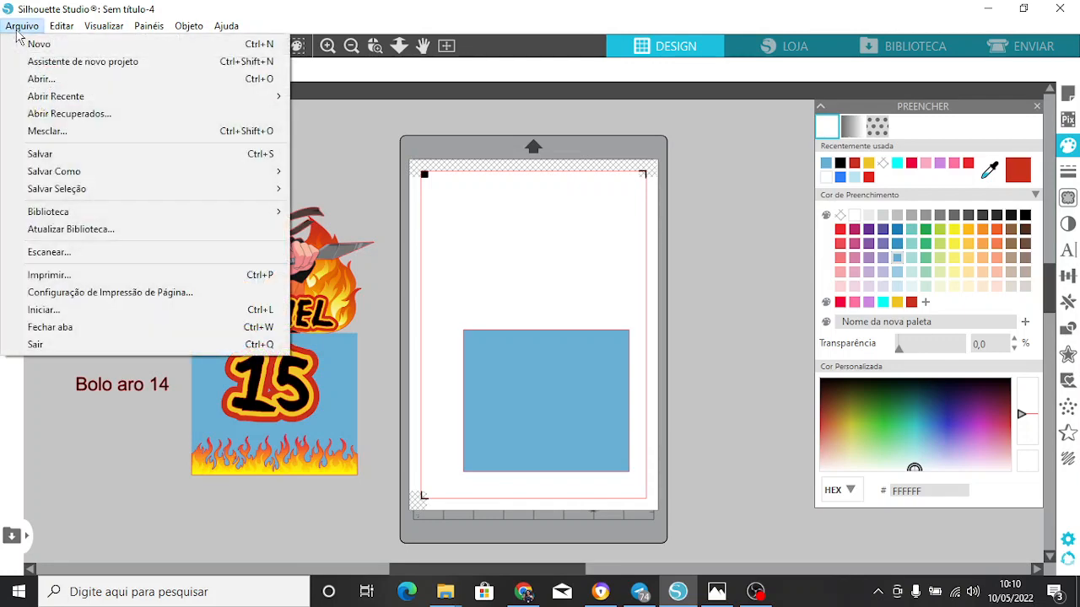
click(37, 135)
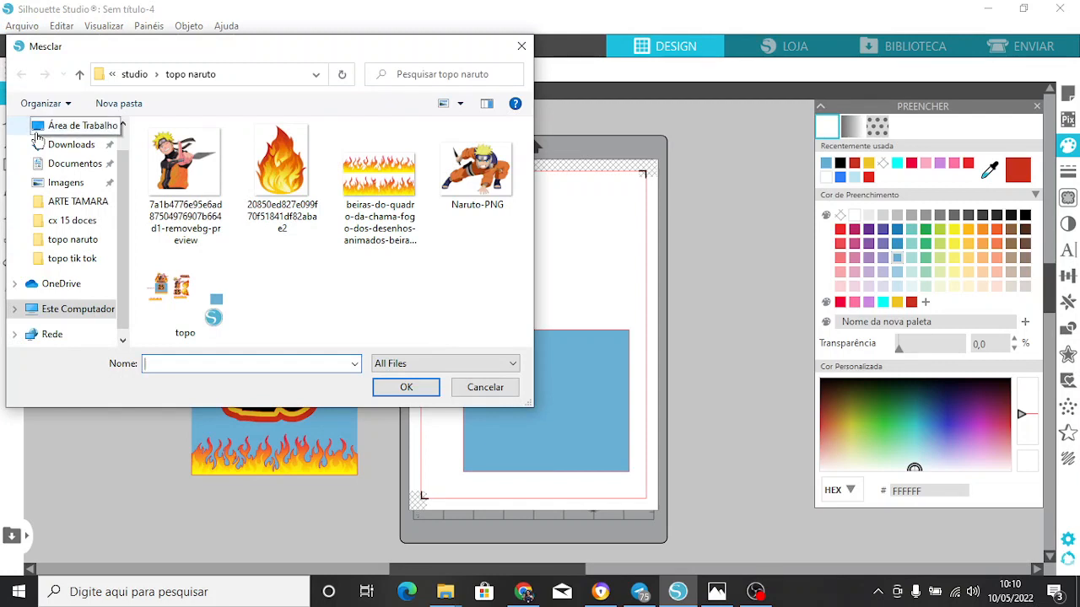
click(208, 195)
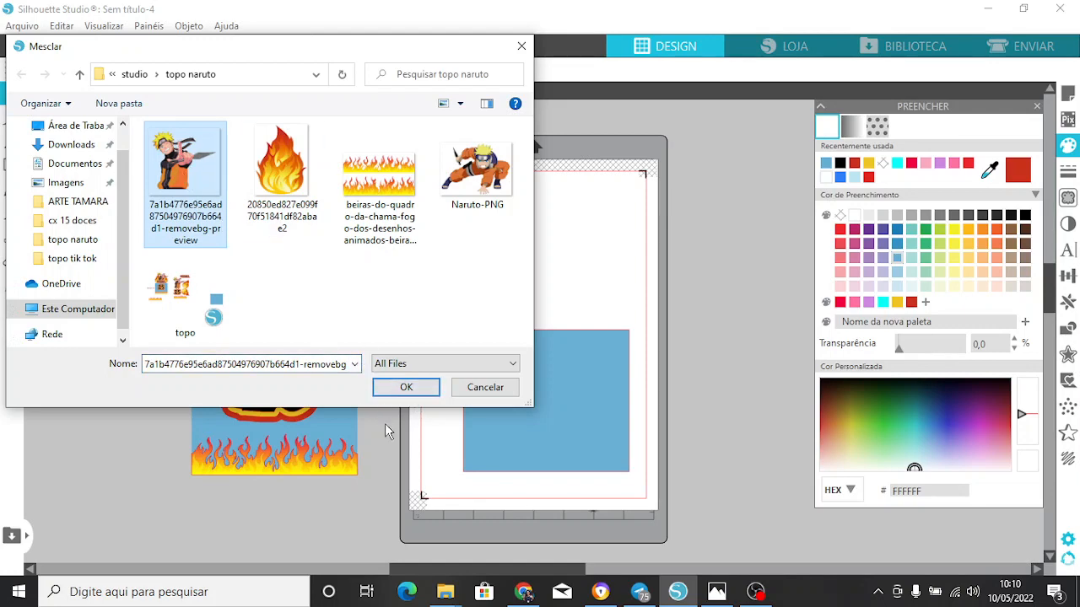
click(404, 387)
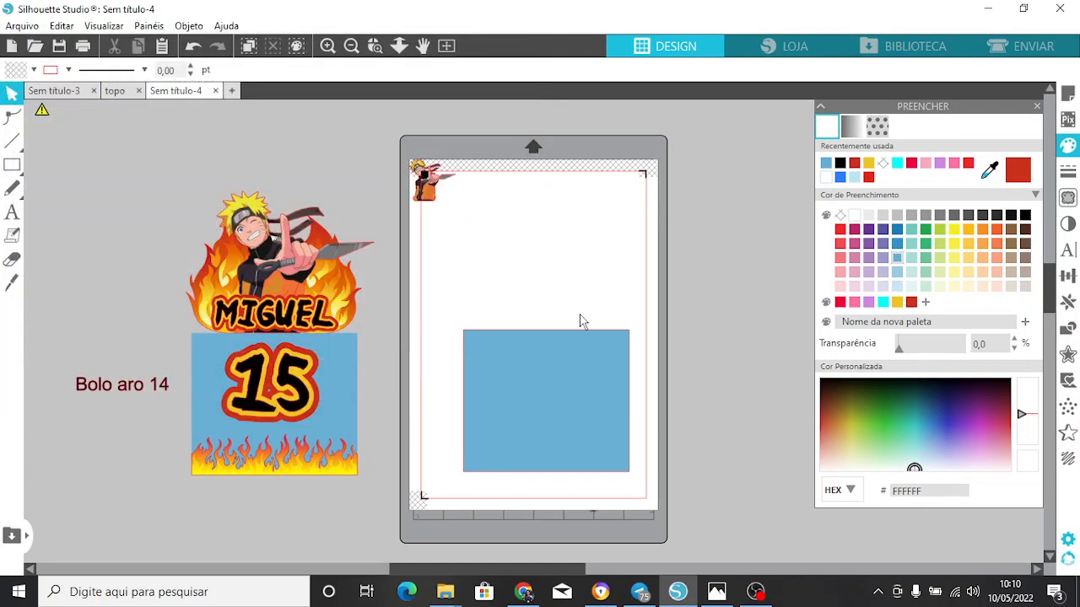
click(423, 184)
drag(424, 187, 625, 287)
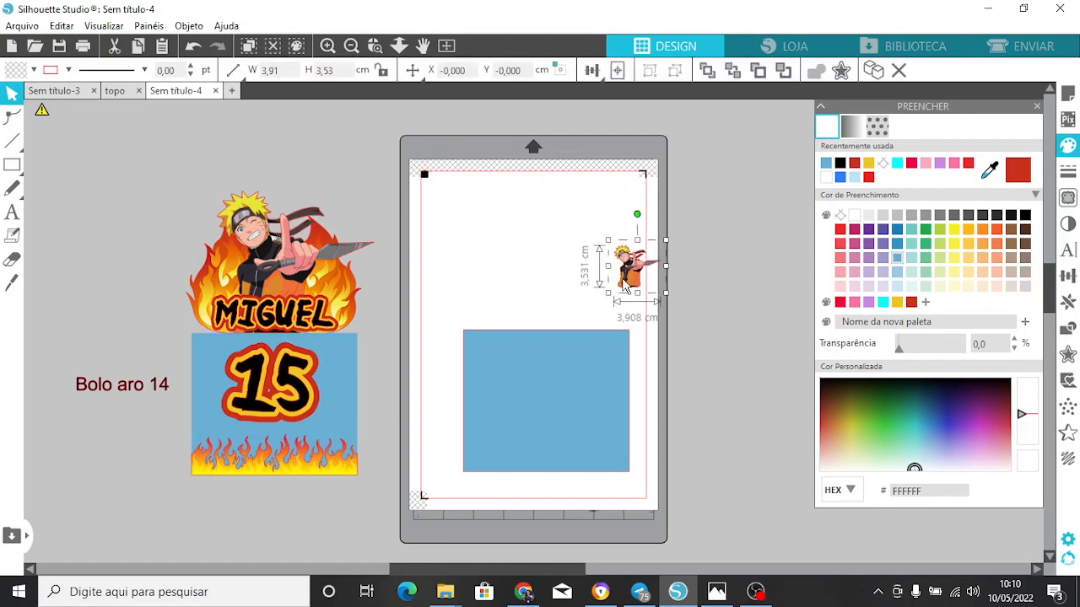
click(728, 284)
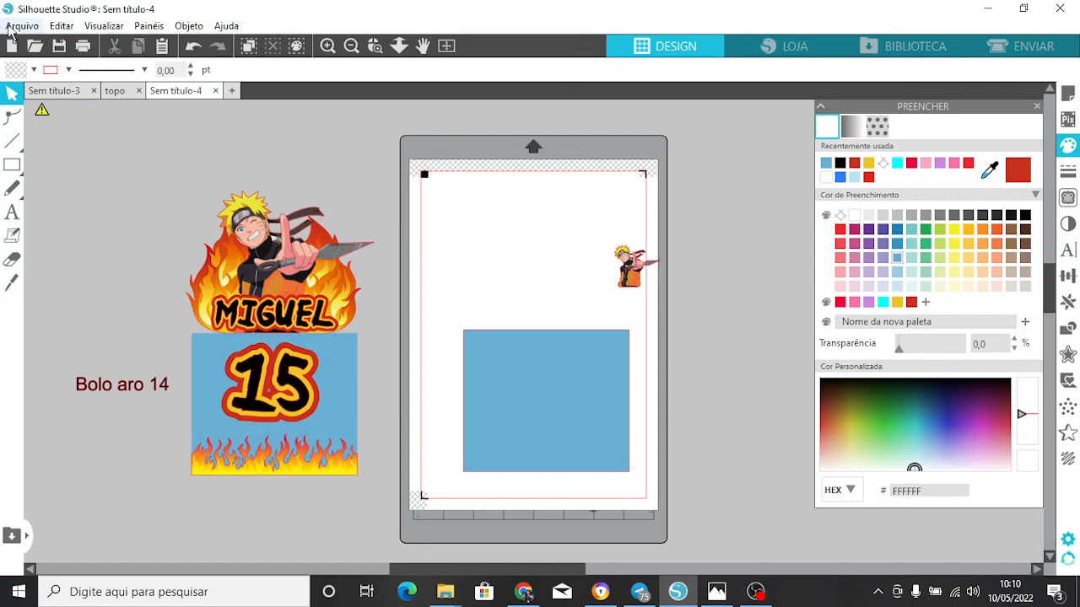
- Merge the flame image 20850ed827e099f70f51841df82abae2 into the drawing and move it inside the cut border, clear of the registration mark
click(14, 27)
click(47, 131)
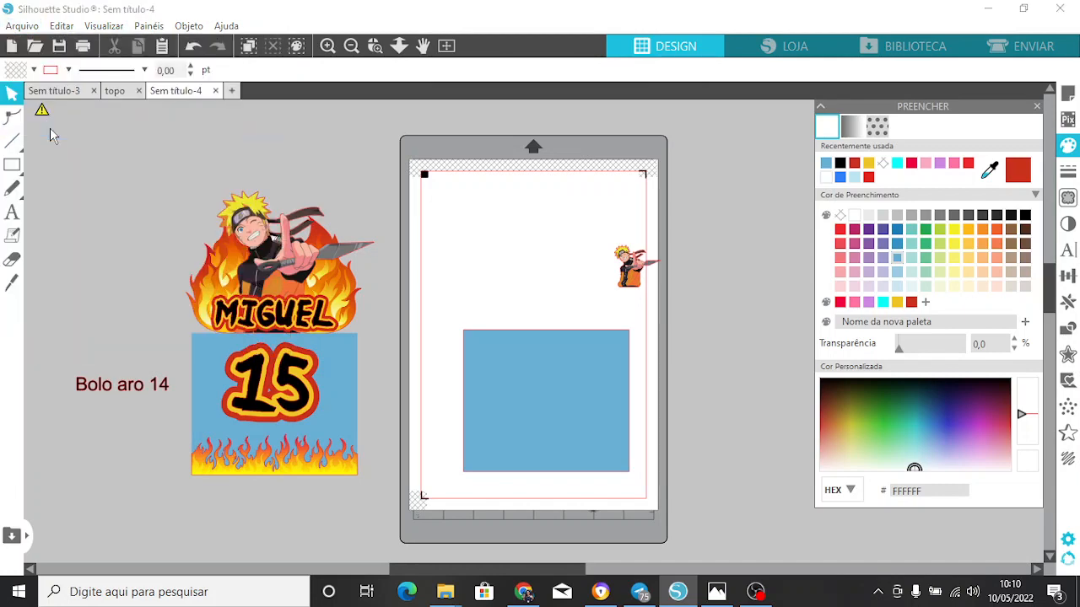
click(309, 178)
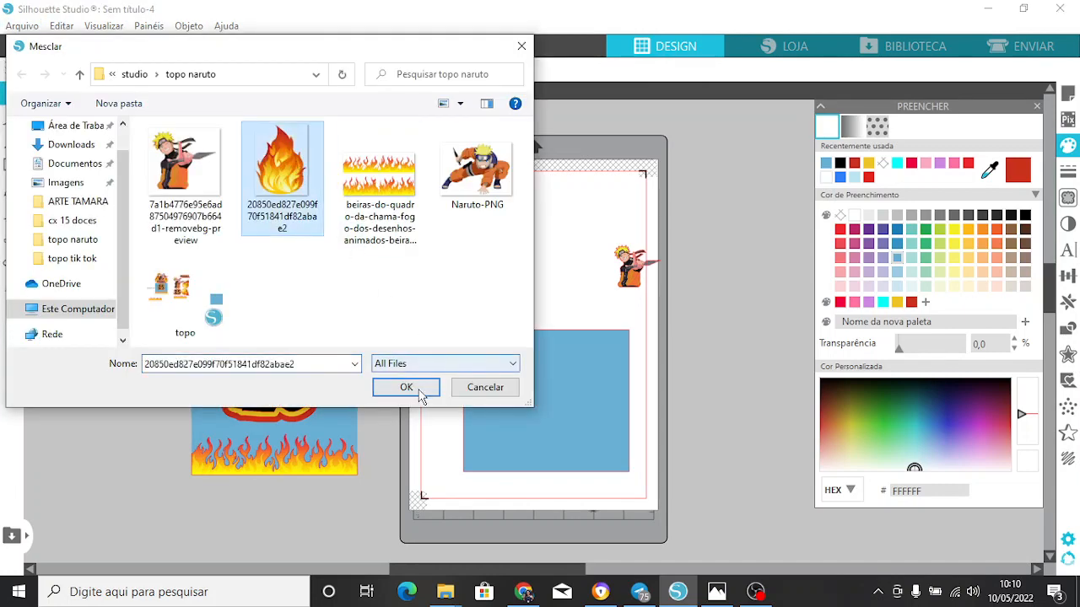
click(422, 397)
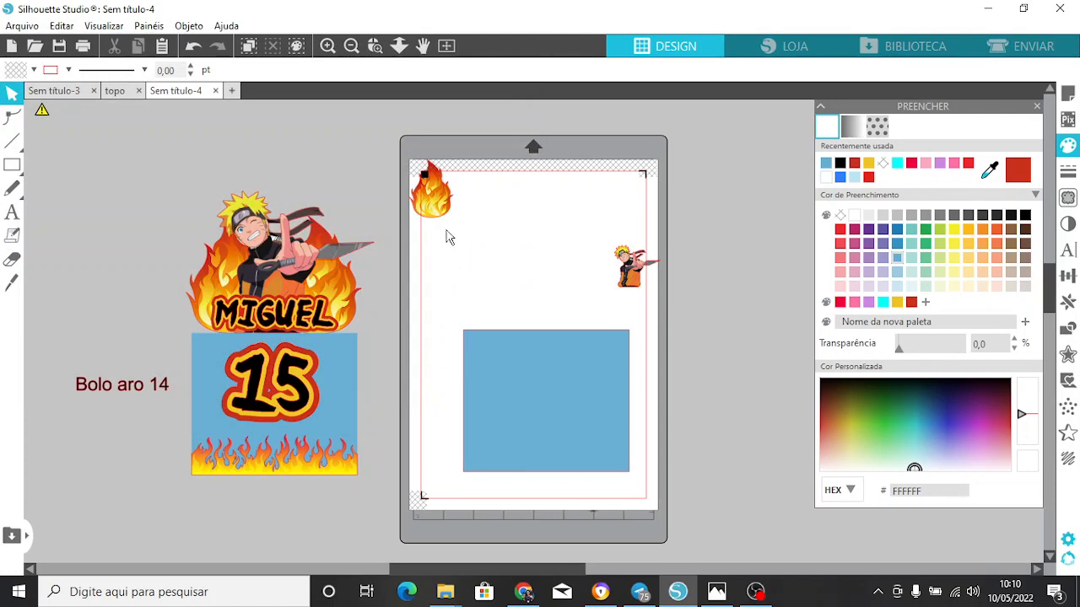
drag(431, 216, 499, 226)
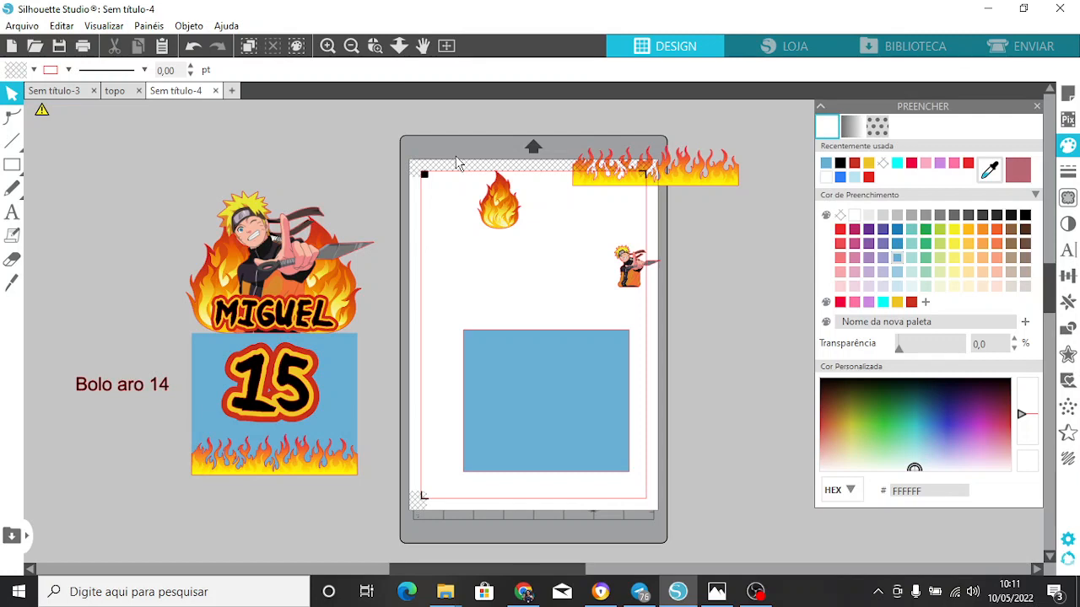
- Move the flame just above the blue rectangle on the page and set its height to 10 cm with proportions locked
click(566, 400)
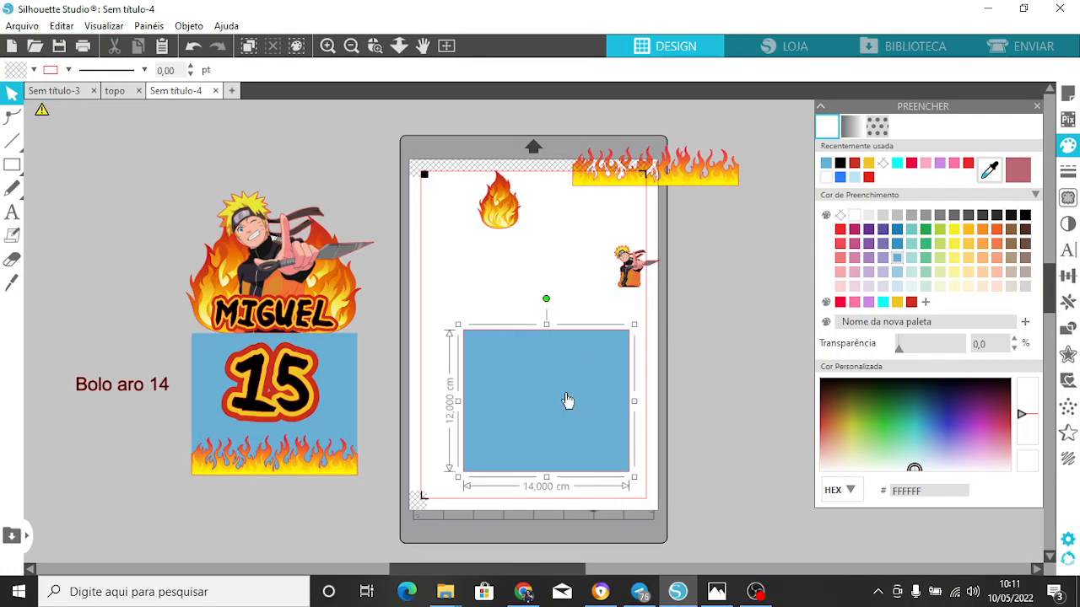
click(501, 224)
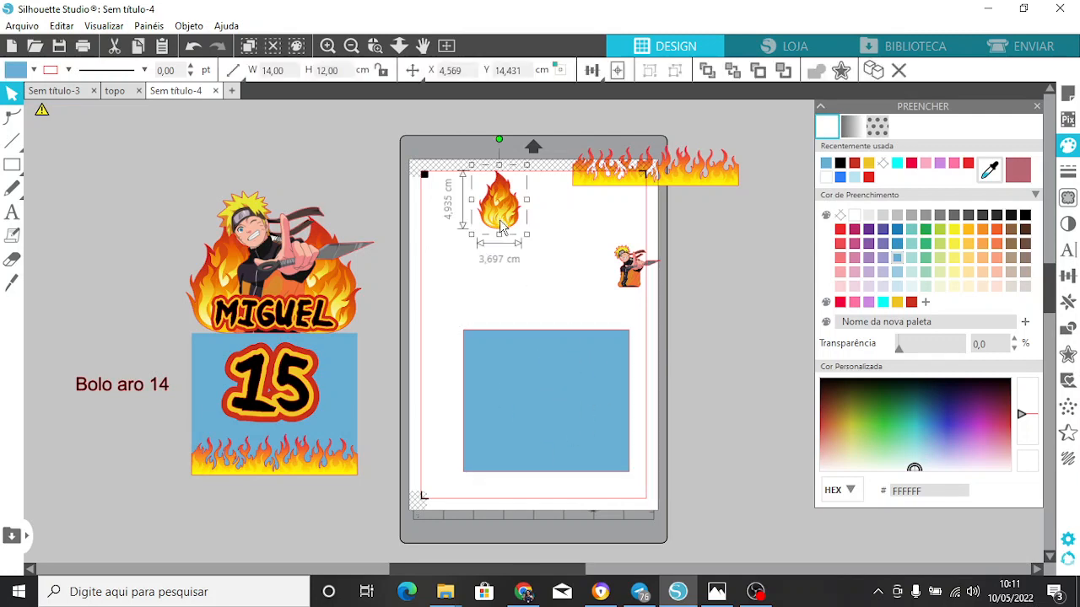
drag(501, 224, 498, 285)
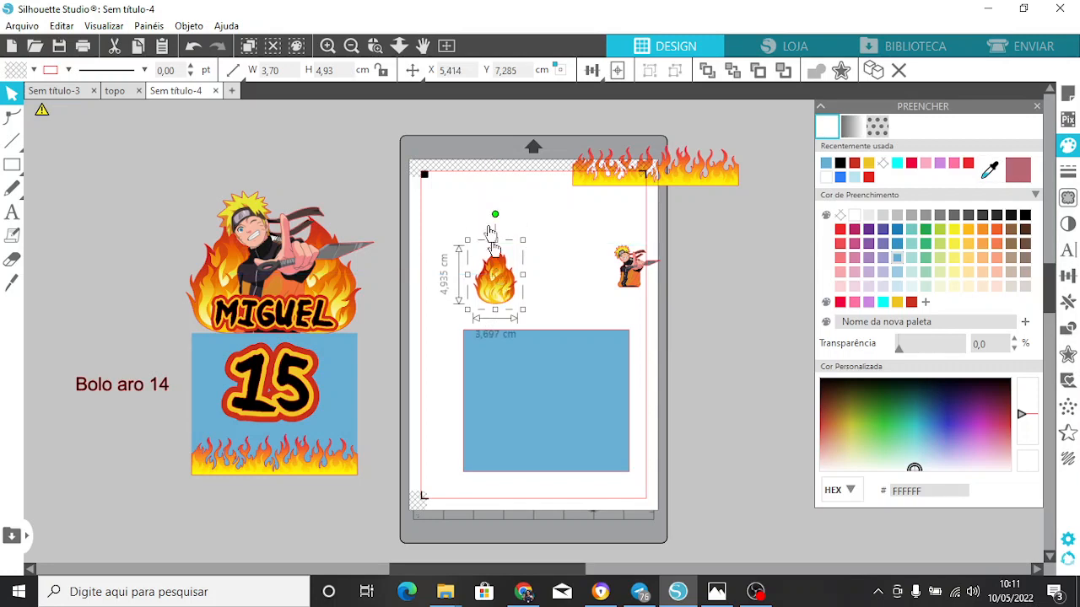
click(386, 75)
click(338, 73)
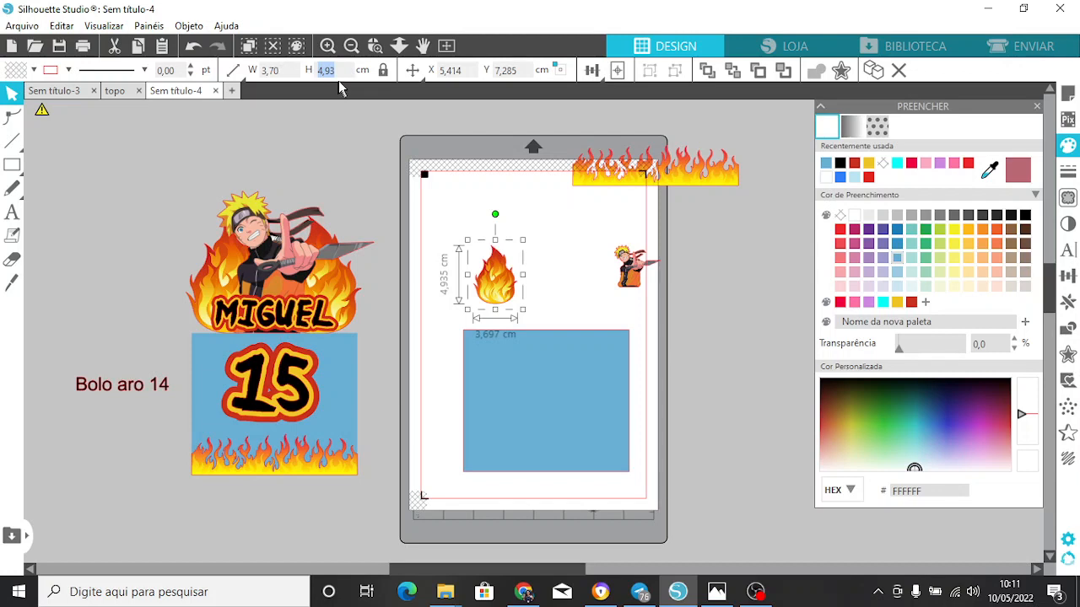
text(10)
key(Return)
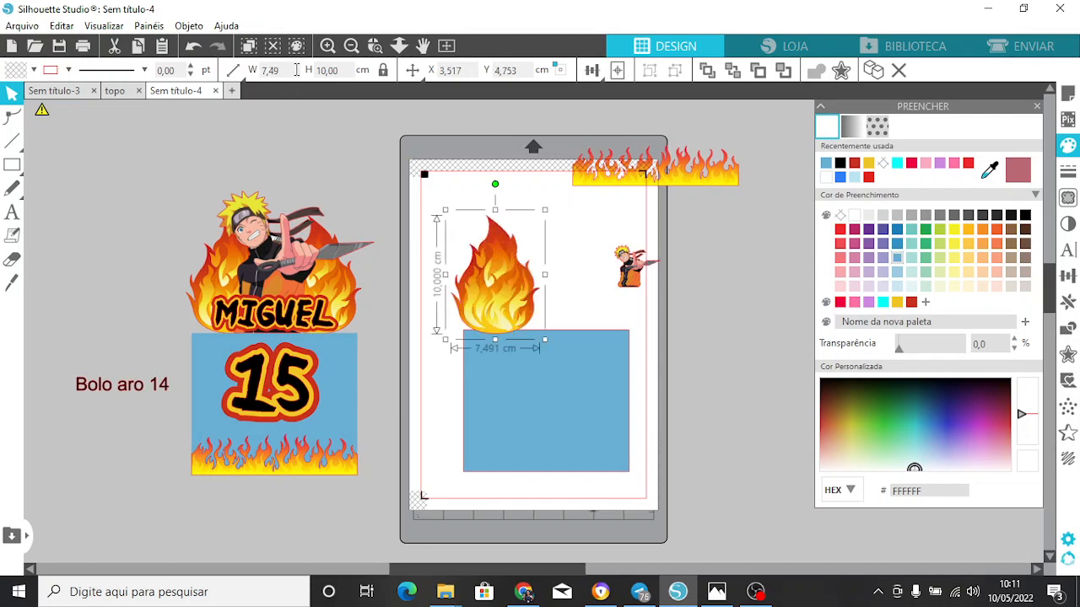
- Rest the large flame on the left part of the blue rectangle's top edge and move the Naruto image off the page
drag(507, 305, 514, 299)
drag(628, 268, 721, 266)
click(489, 301)
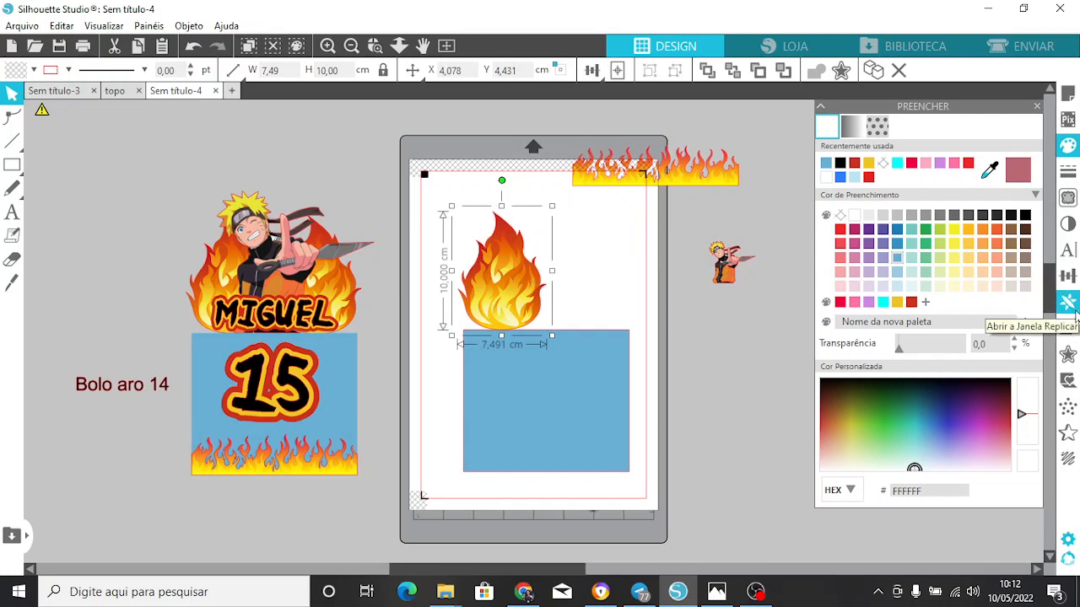
- Duplicate the flame to the right so two flames stand side by side on the blue rectangle, and deselect
click(1072, 309)
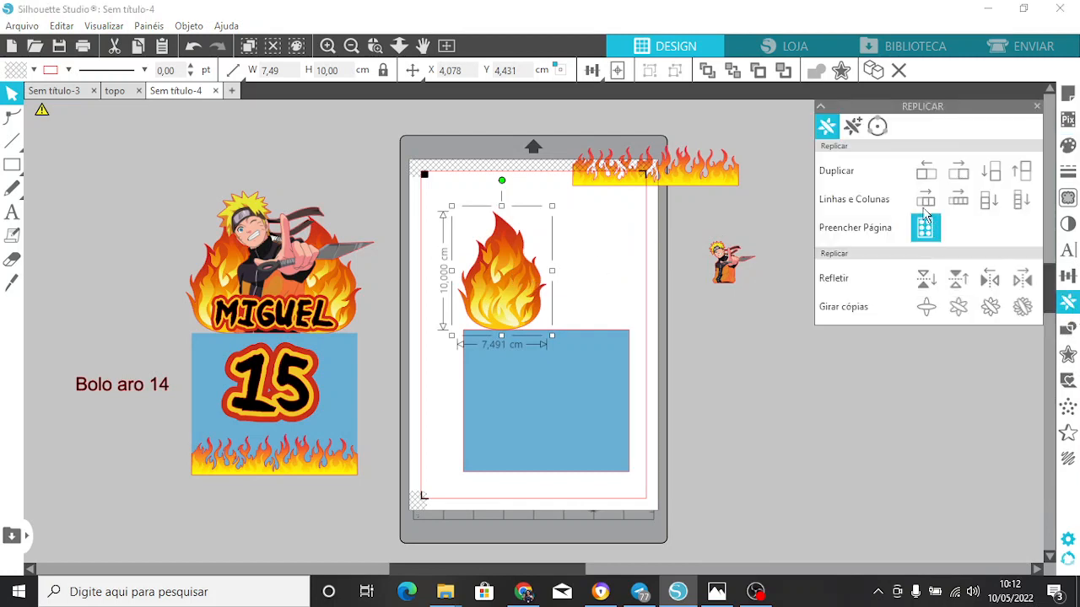
click(956, 180)
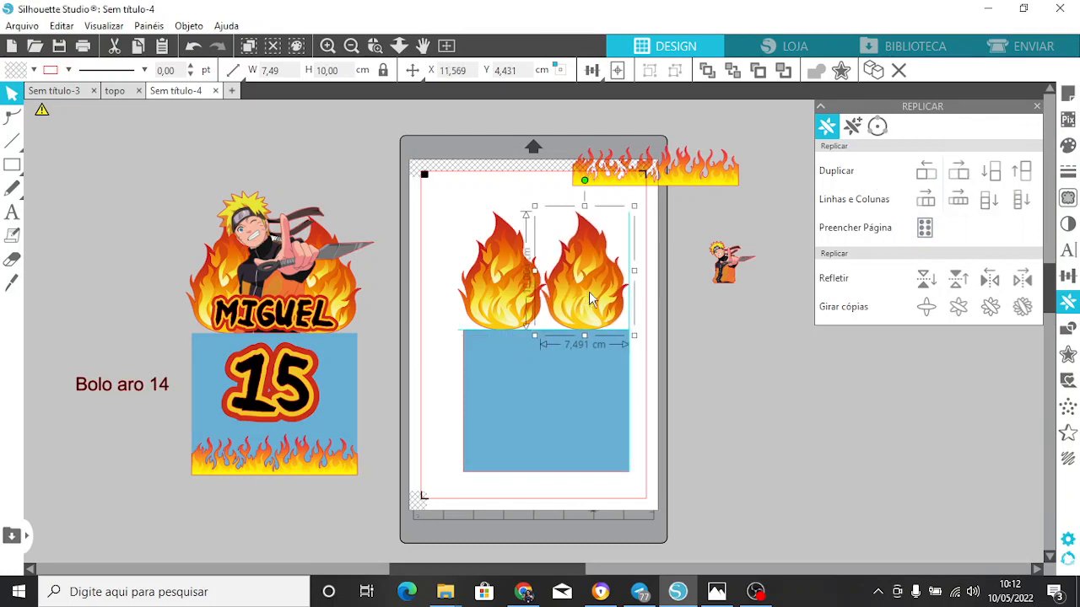
click(701, 345)
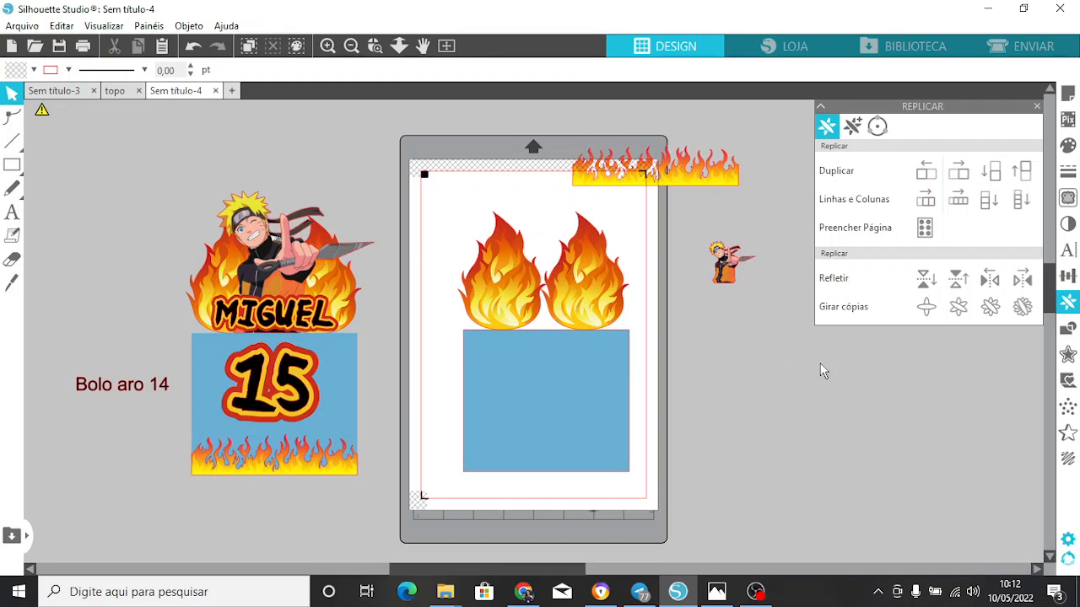
- Select the small Naruto image beside the page and set its height to 12 cm with proportions locked
click(732, 275)
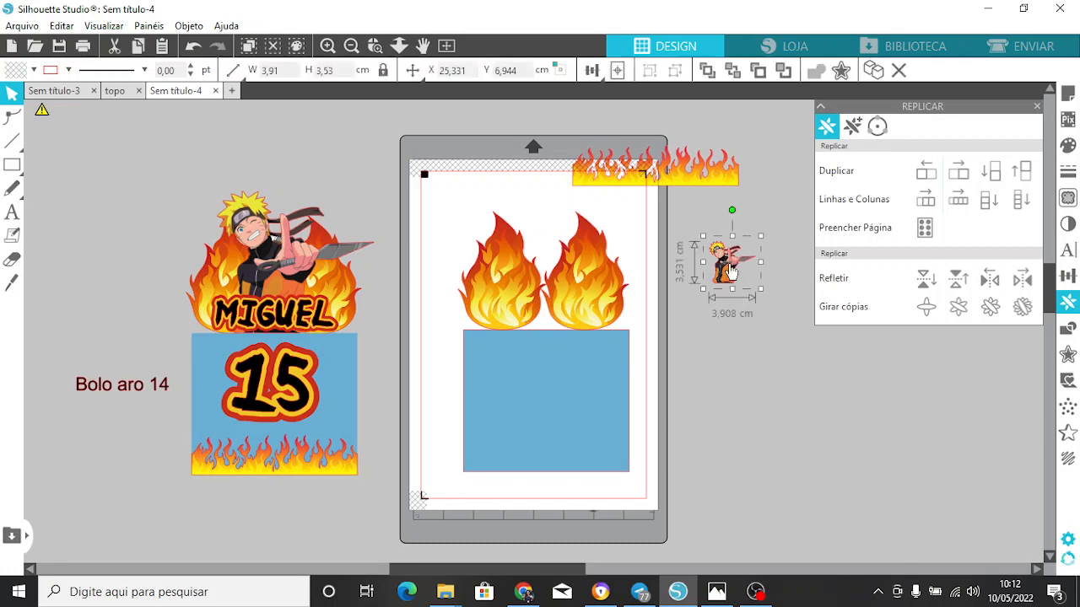
click(726, 288)
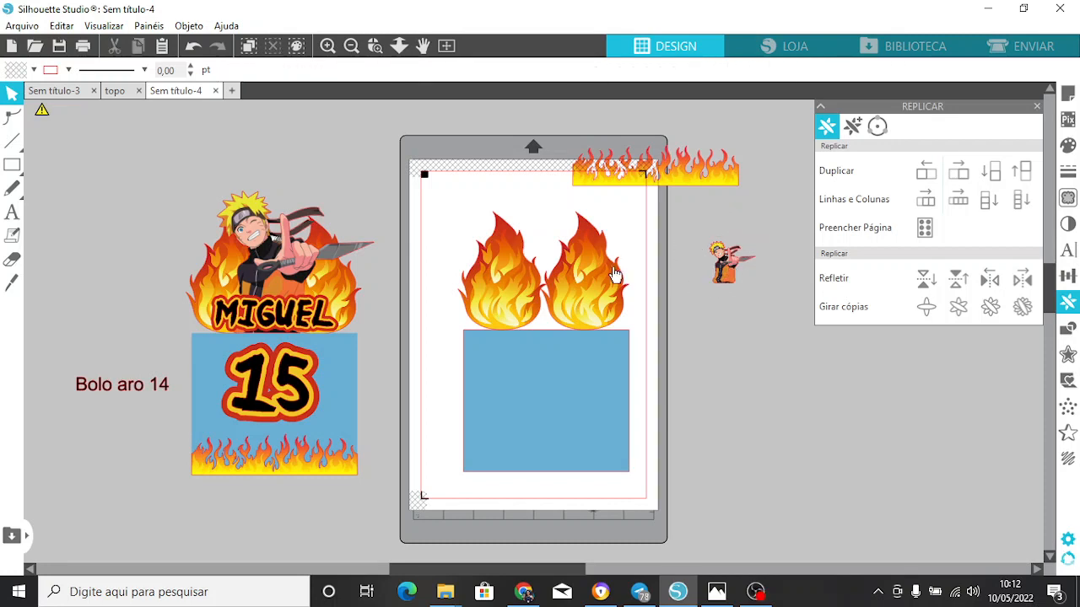
click(615, 275)
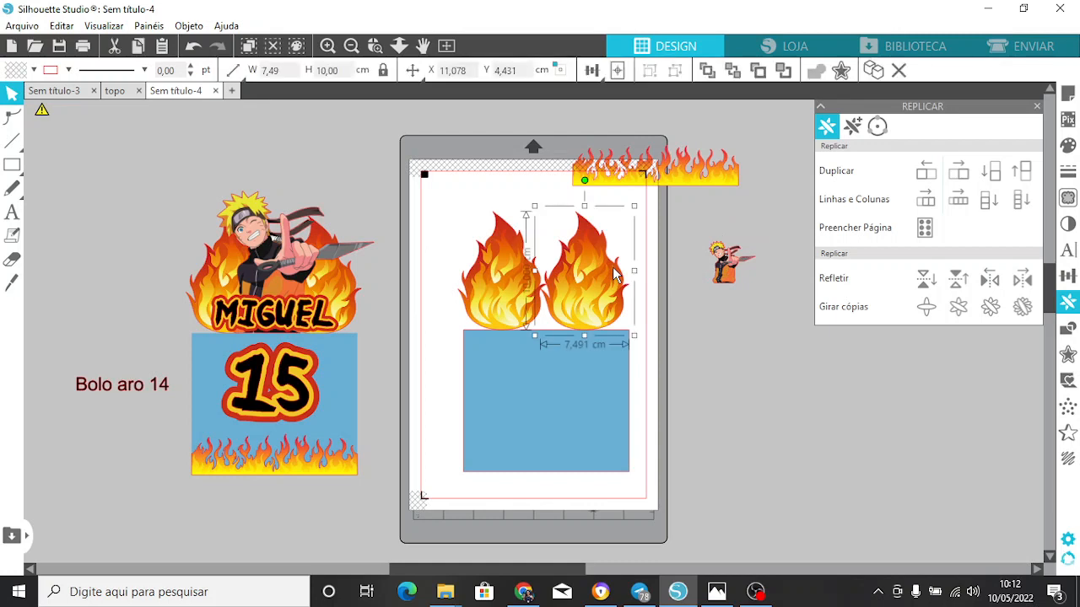
click(734, 270)
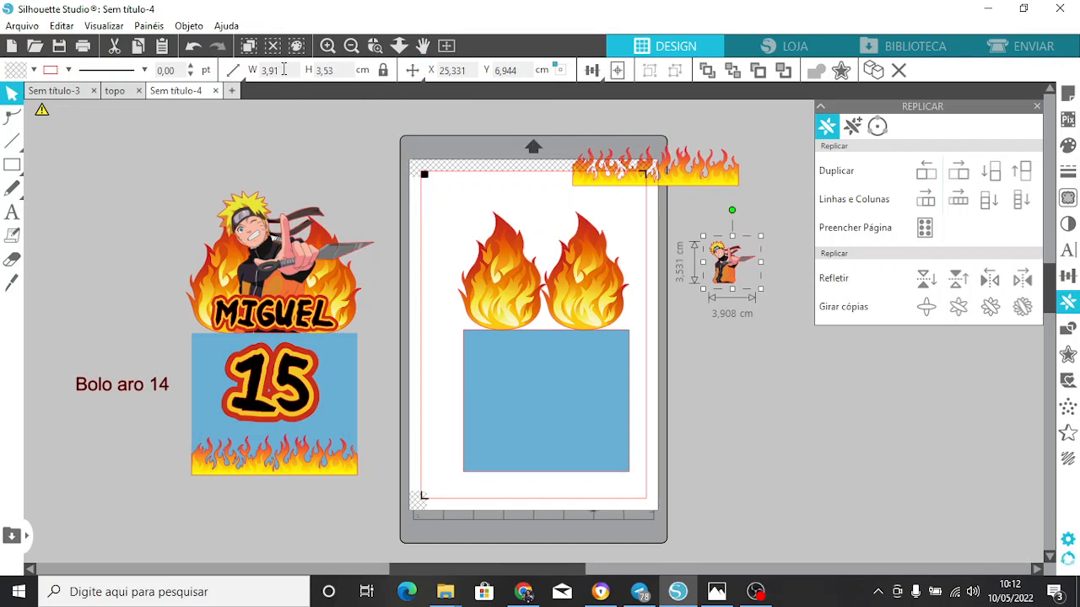
drag(284, 70, 262, 71)
drag(339, 72, 313, 74)
text(12)
key(Return)
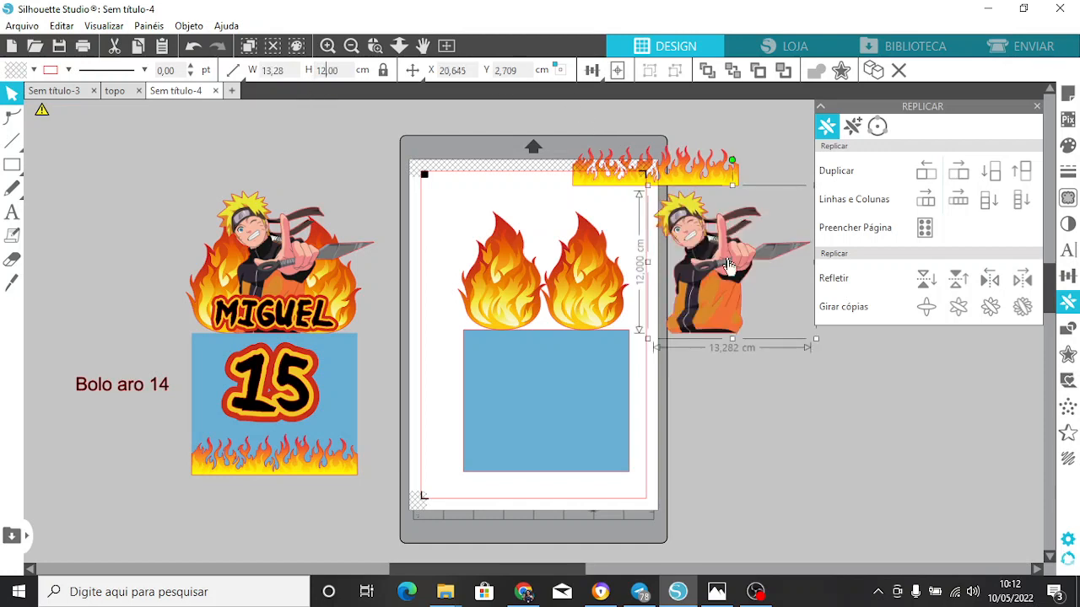
- Place the Naruto image over the two flames, bring it to the front and rest it on the blue rectangle's top edge
drag(654, 273, 563, 258)
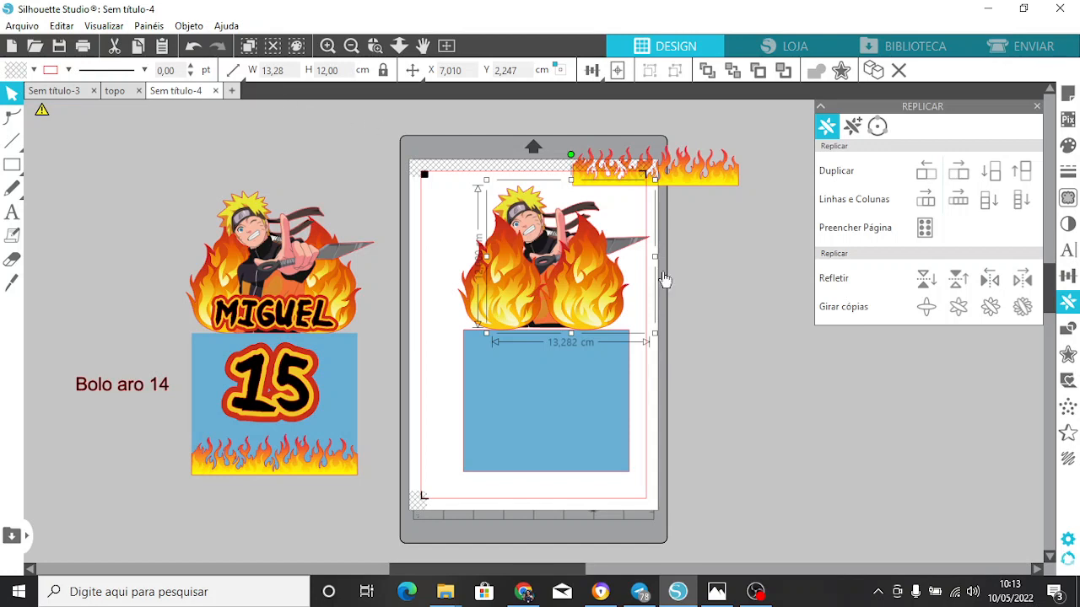
click(708, 78)
mouse_move(549, 295)
mouse_down()
mouse_move(547, 285)
mouse_move(559, 302)
mouse_up()
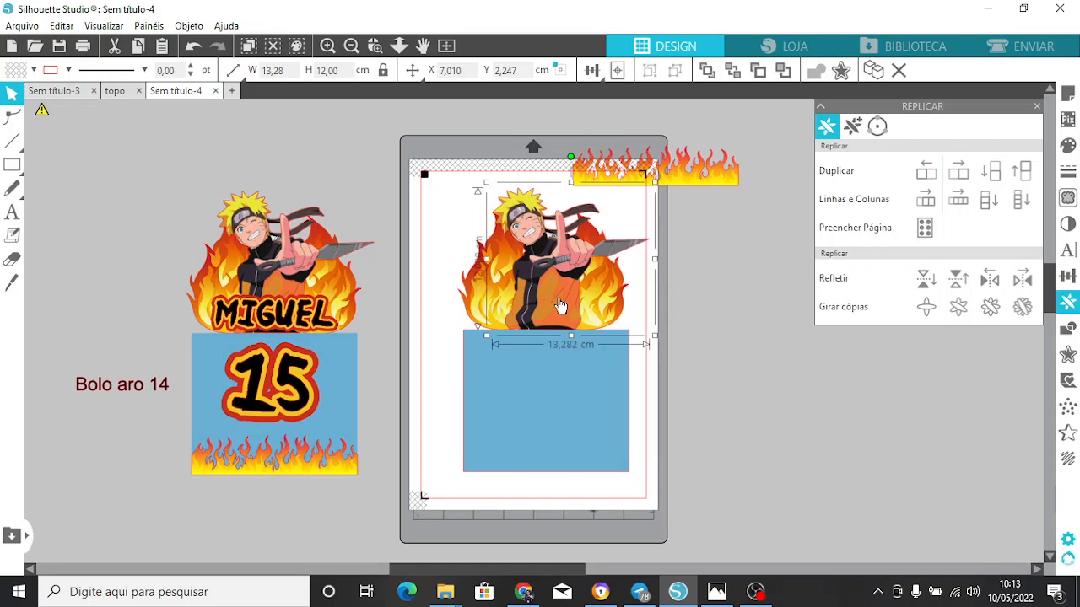
click(727, 333)
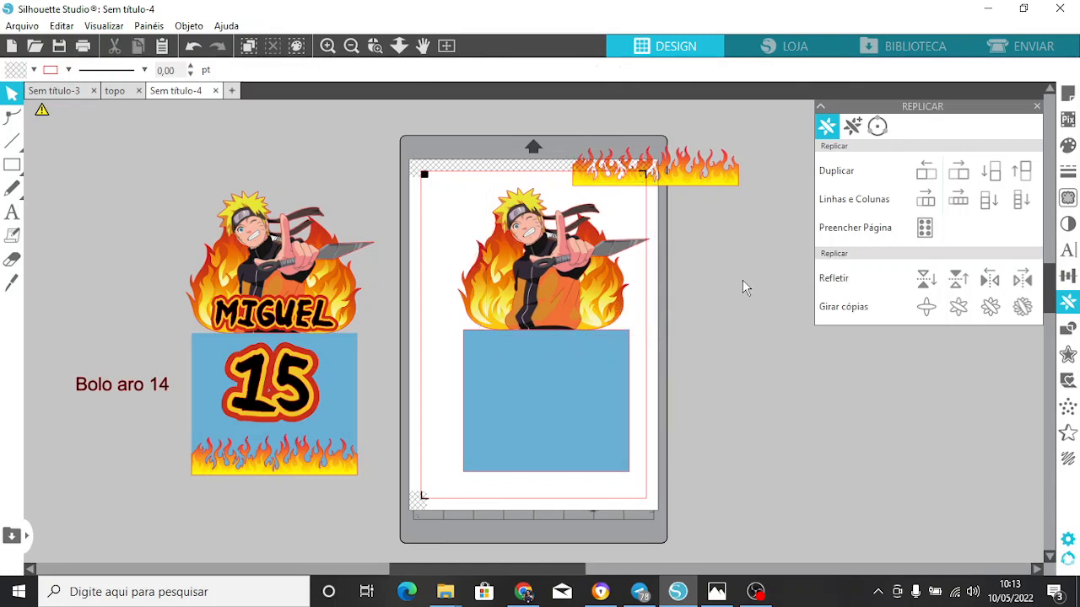
- Move the long flame strip onto the blue rectangle, aligned with its bottom edge, and deselect
click(718, 179)
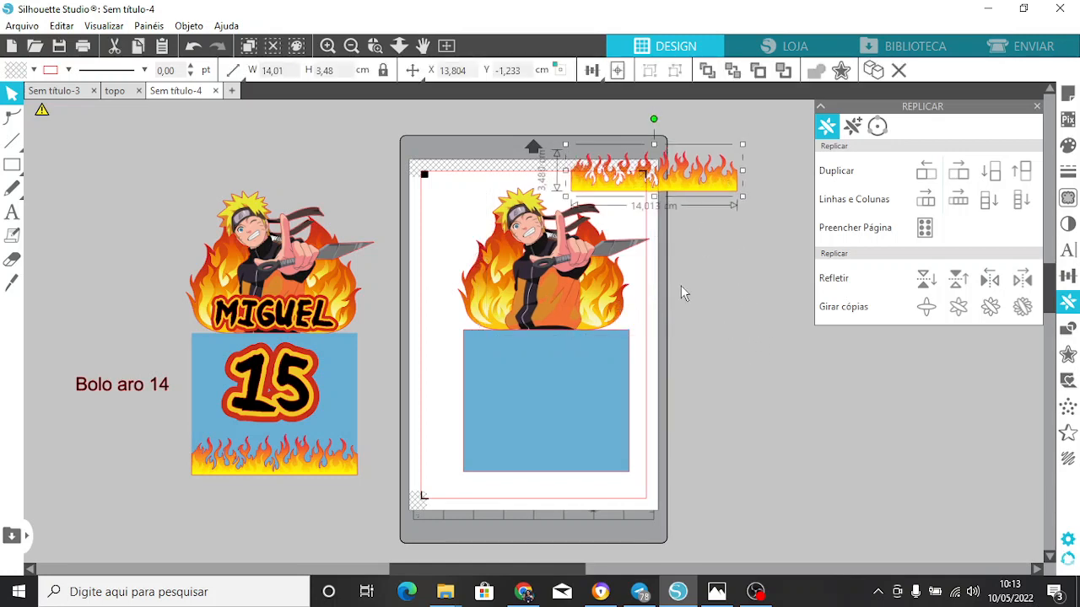
drag(719, 177, 611, 454)
click(744, 439)
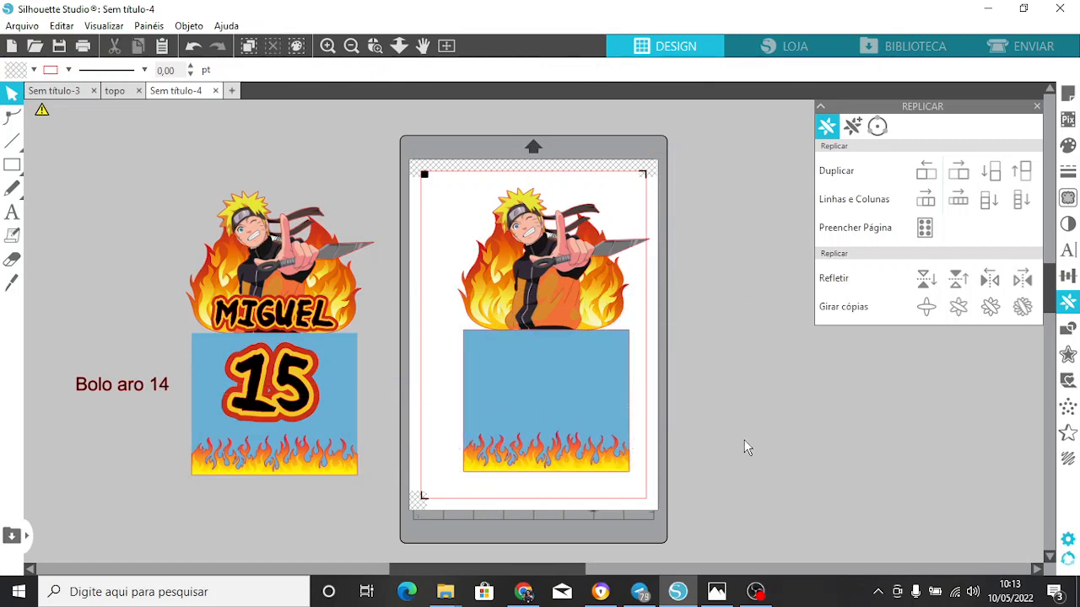
- Check the flame strip's dimensions on the blue rectangle and examine the number and name on the finished sample topper
click(584, 470)
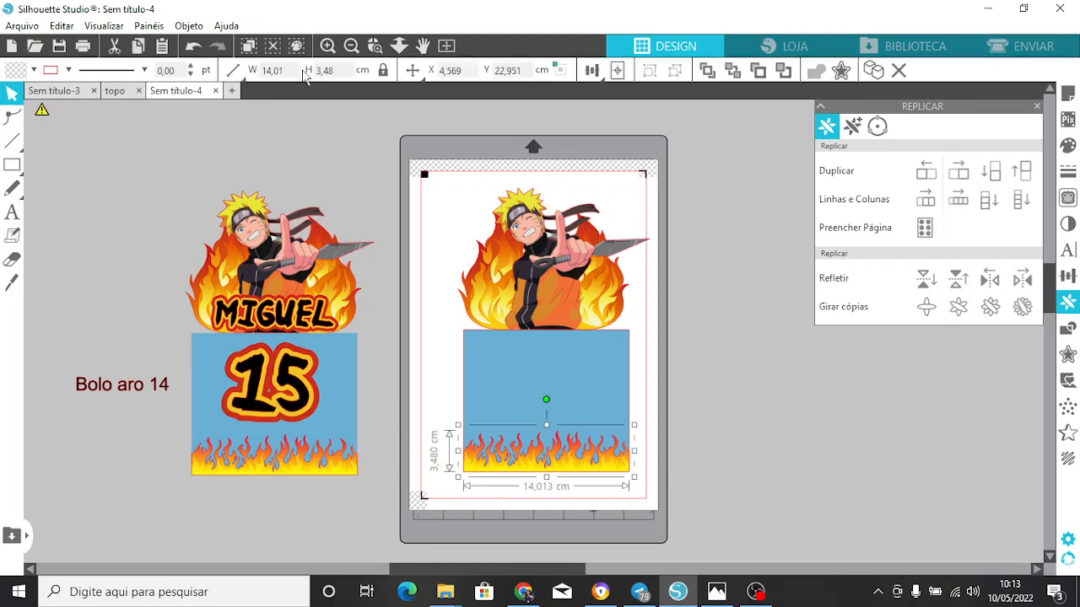
drag(293, 71, 264, 76)
mouse_move(540, 459)
mouse_down()
mouse_move(539, 425)
mouse_move(539, 456)
mouse_up()
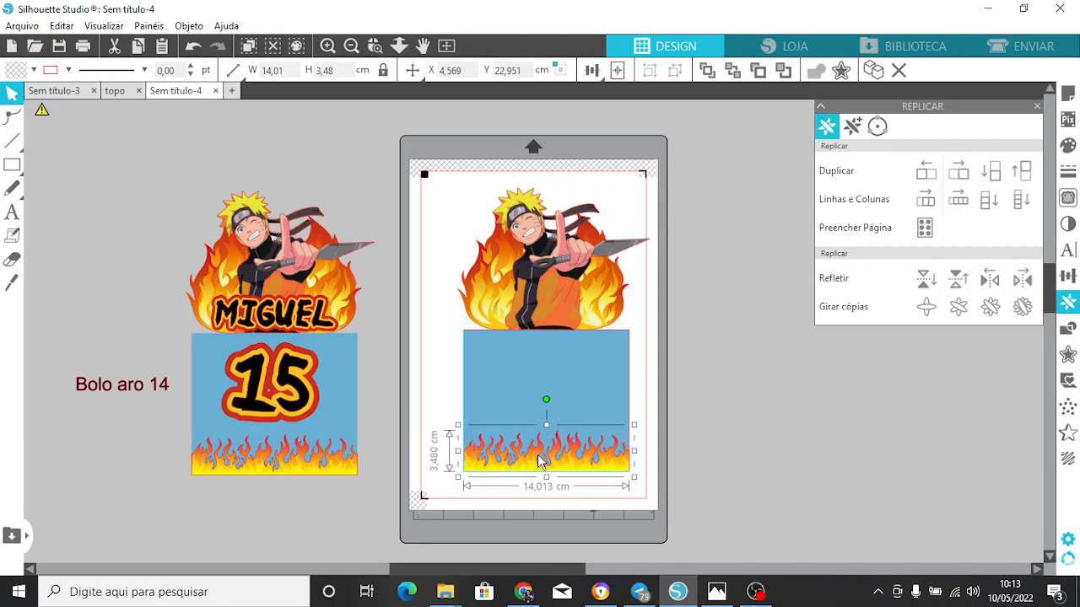
click(797, 313)
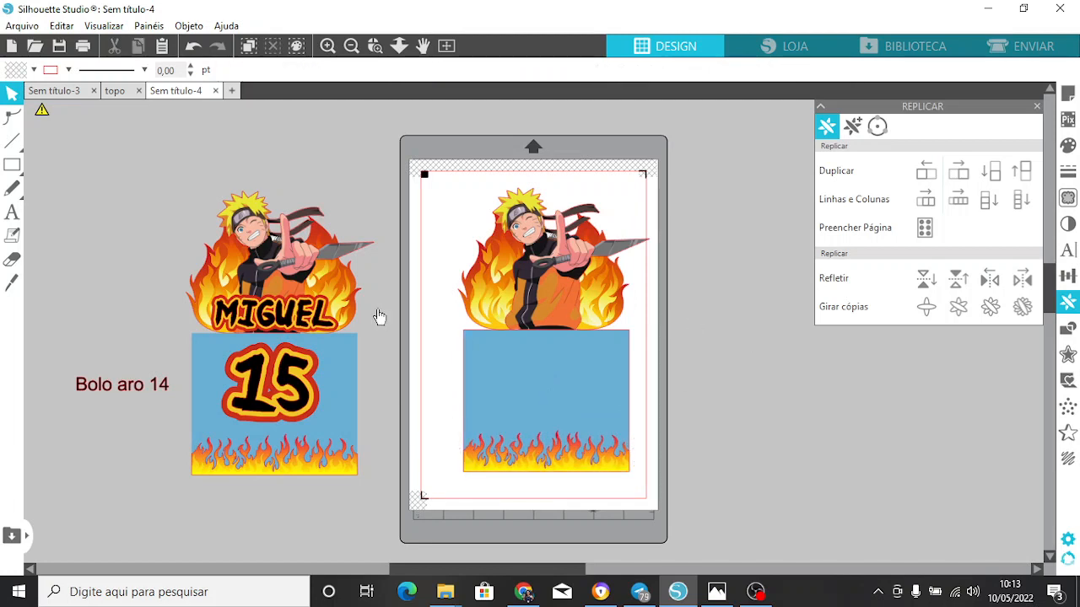
click(268, 373)
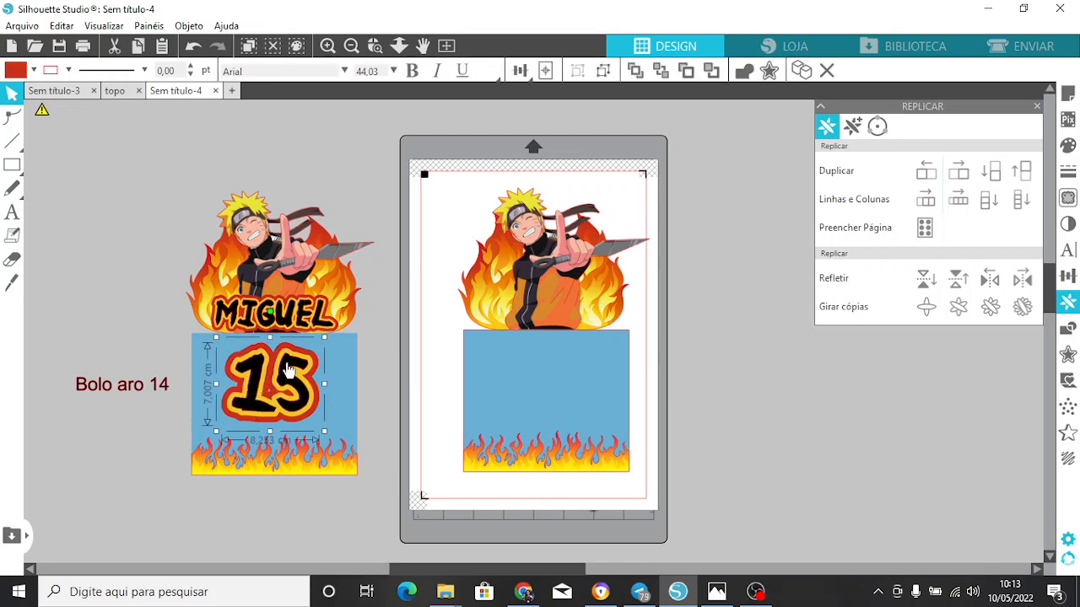
click(580, 472)
click(706, 414)
click(609, 469)
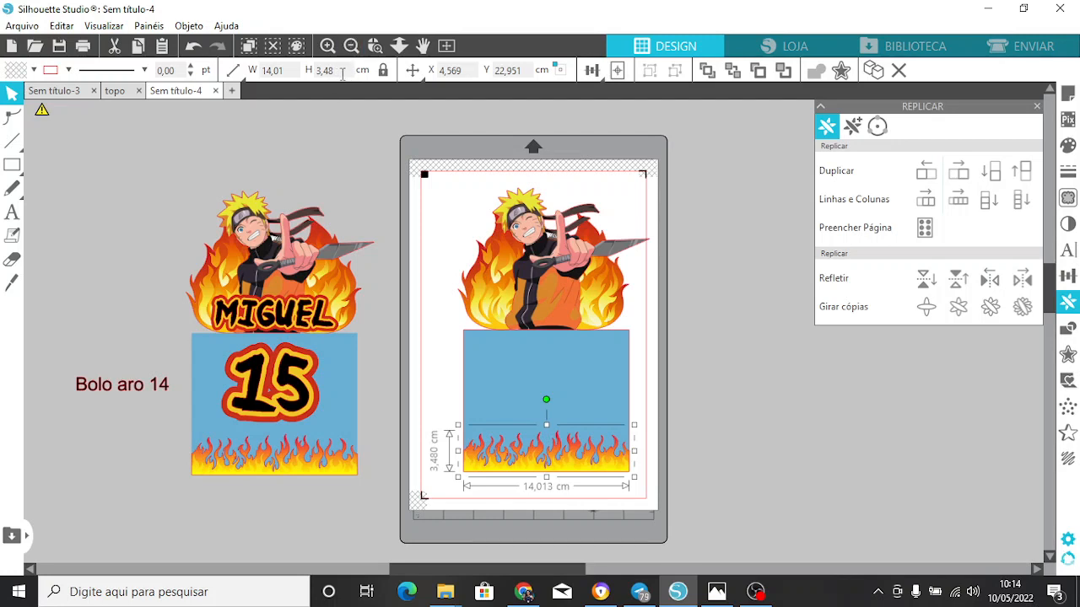
drag(561, 469, 561, 473)
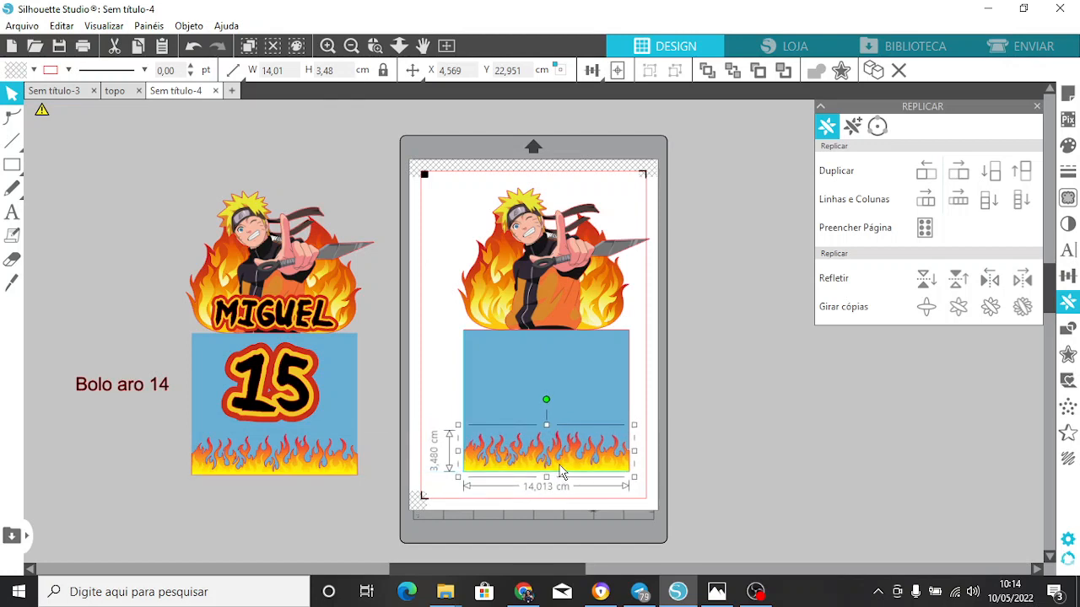
click(725, 395)
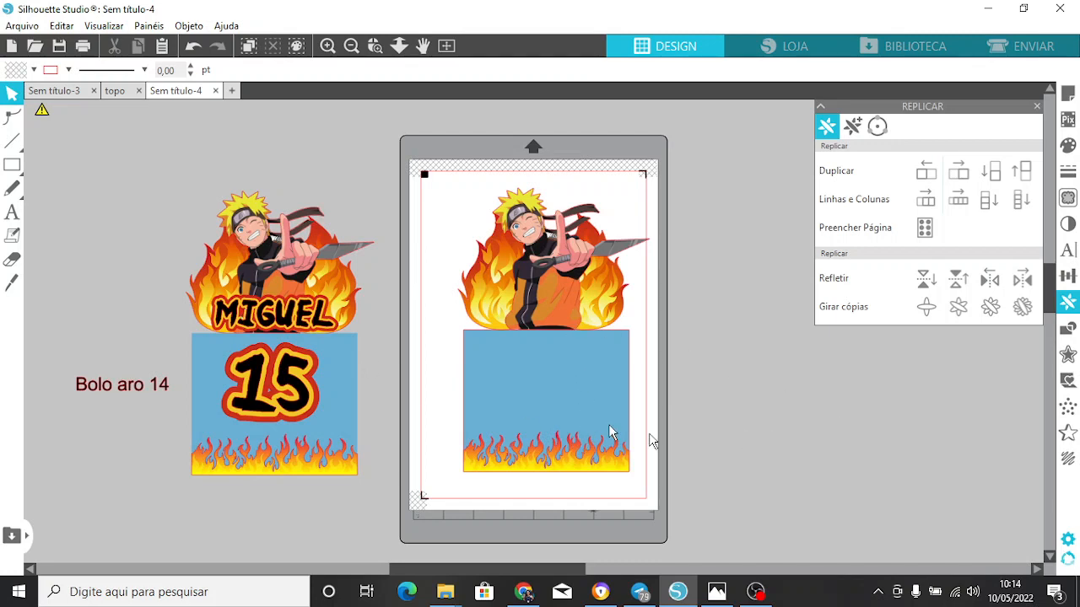
click(252, 324)
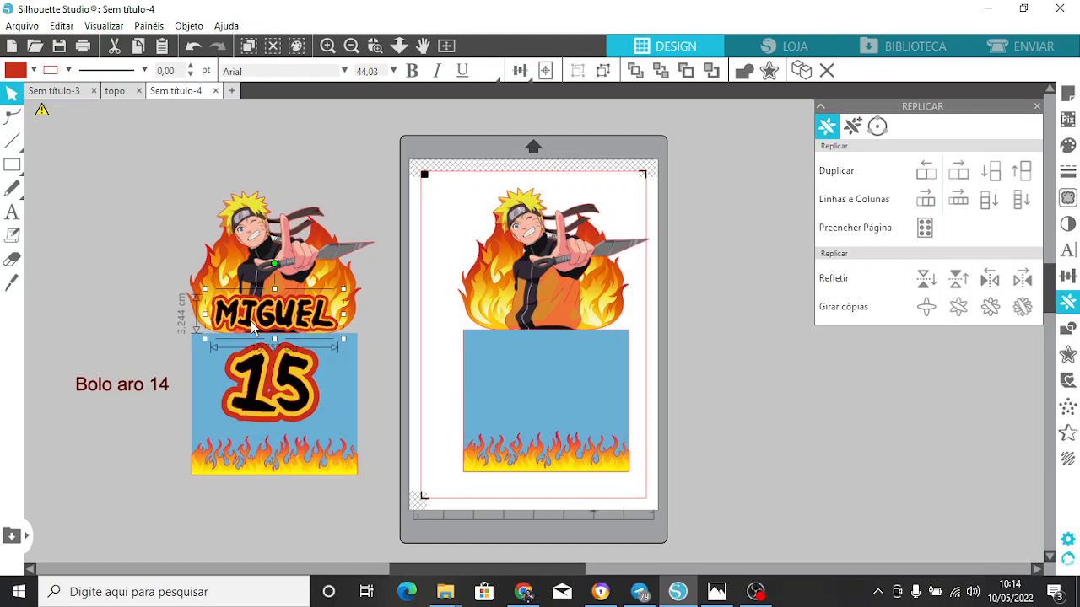
click(145, 282)
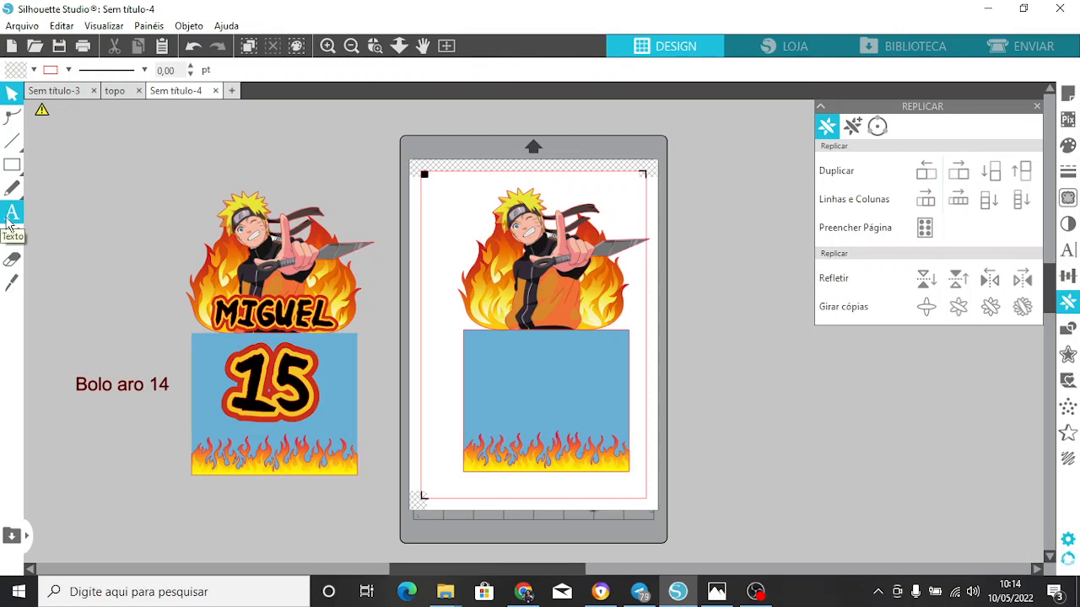
- Add the celebrant's name as text beside the page and set its font to Ninja Naruto
click(12, 214)
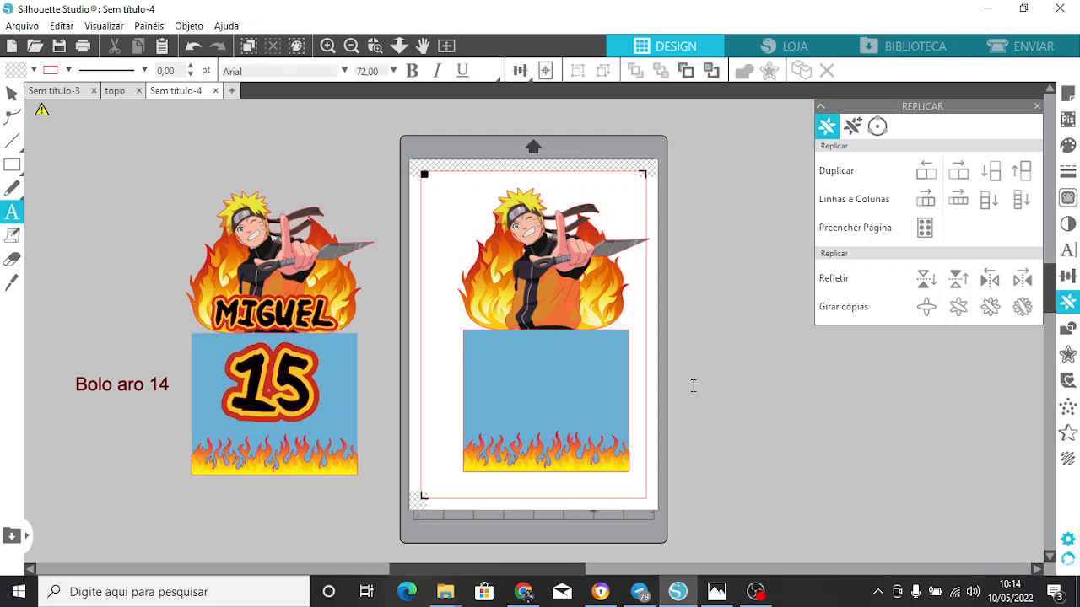
key(v)
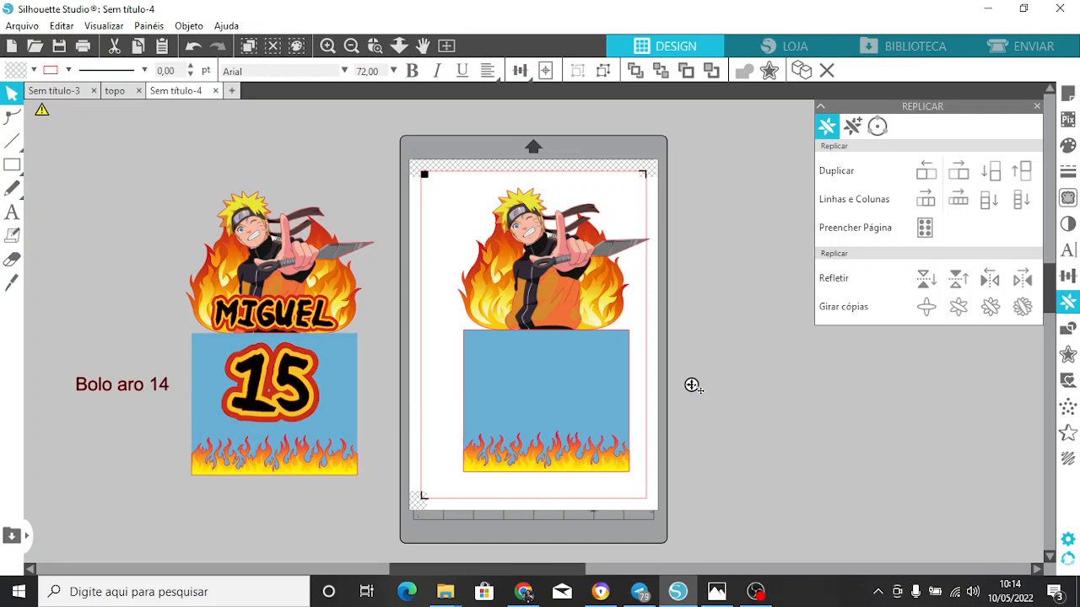
text(Miguel)
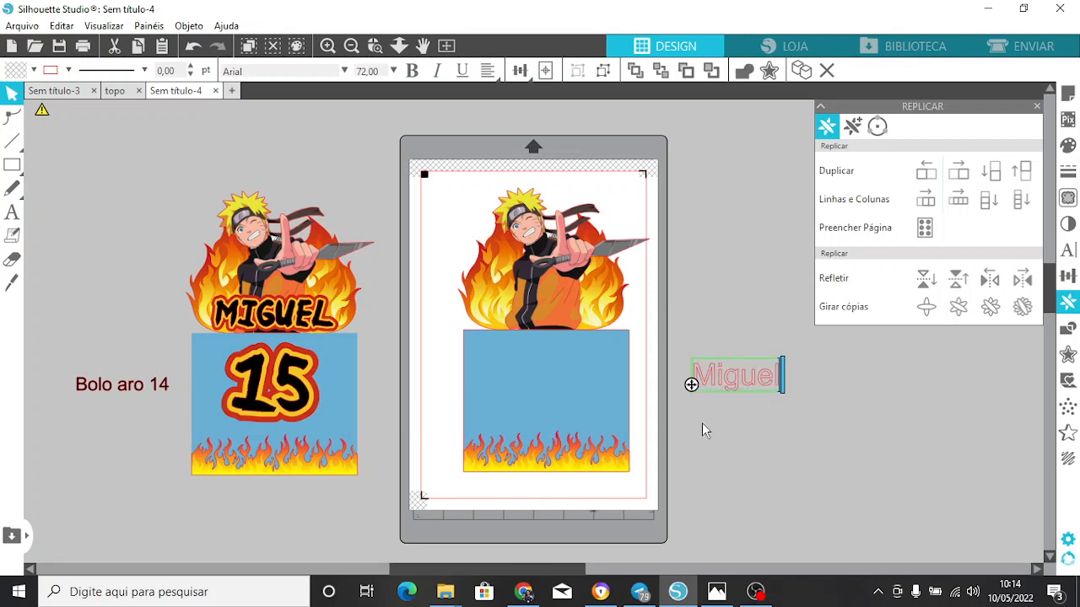
click(749, 400)
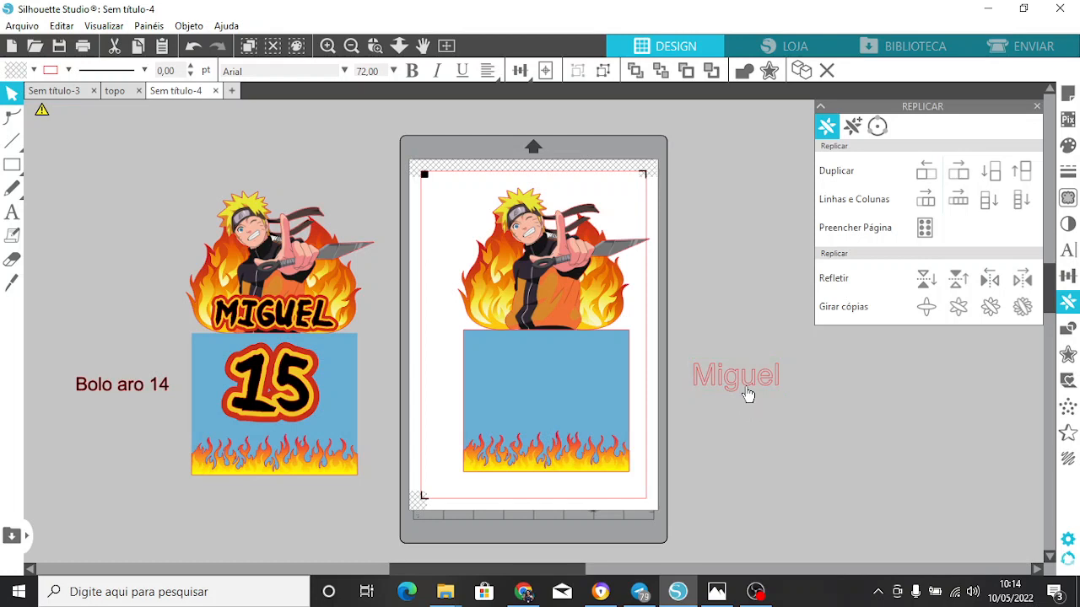
click(747, 393)
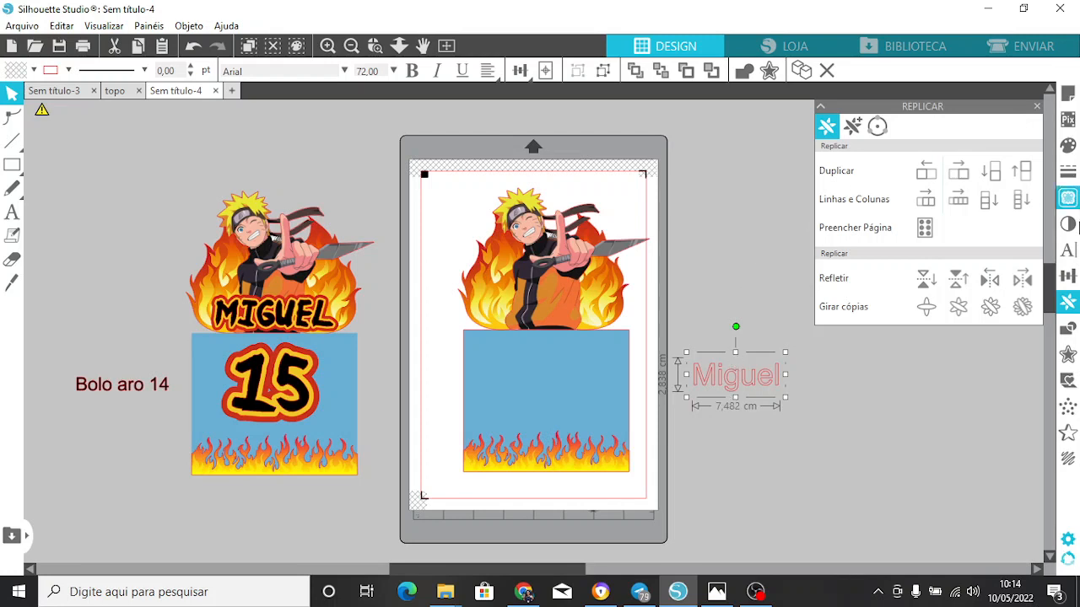
click(1075, 263)
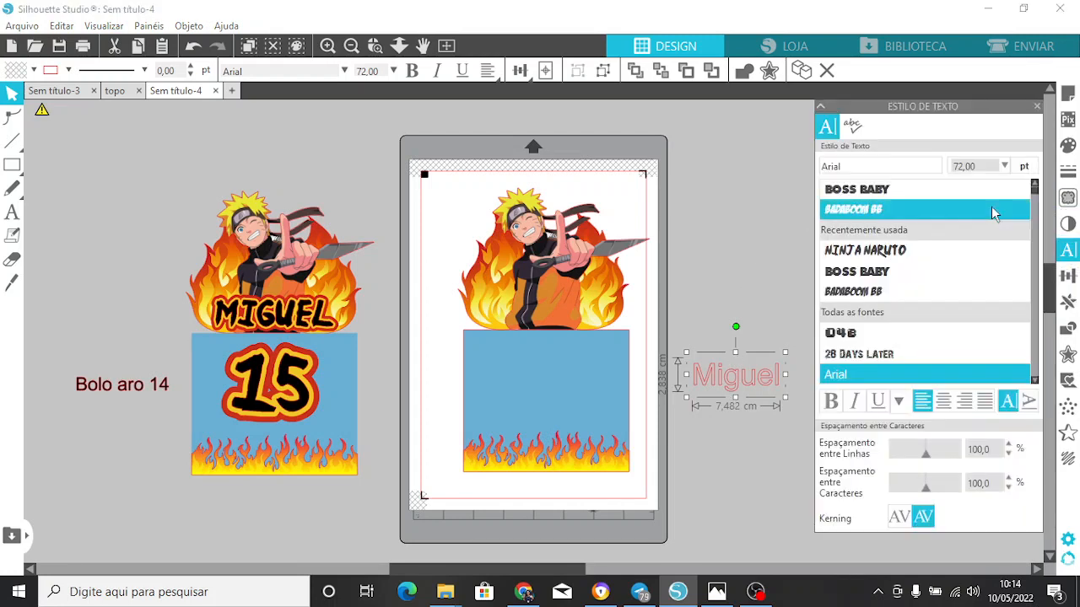
click(907, 256)
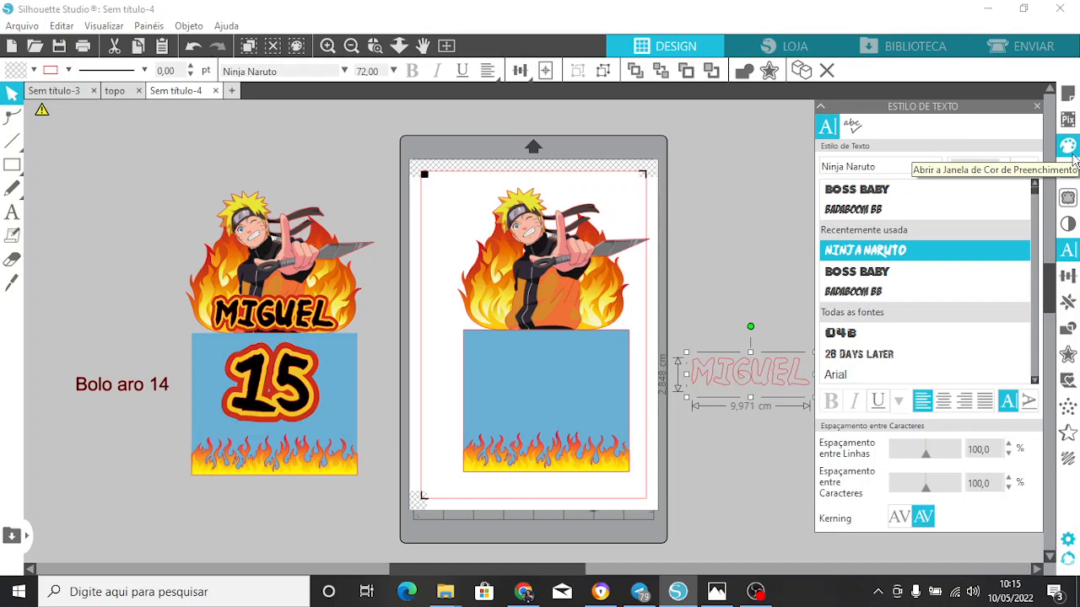
- Fill the new name text with black
click(1069, 150)
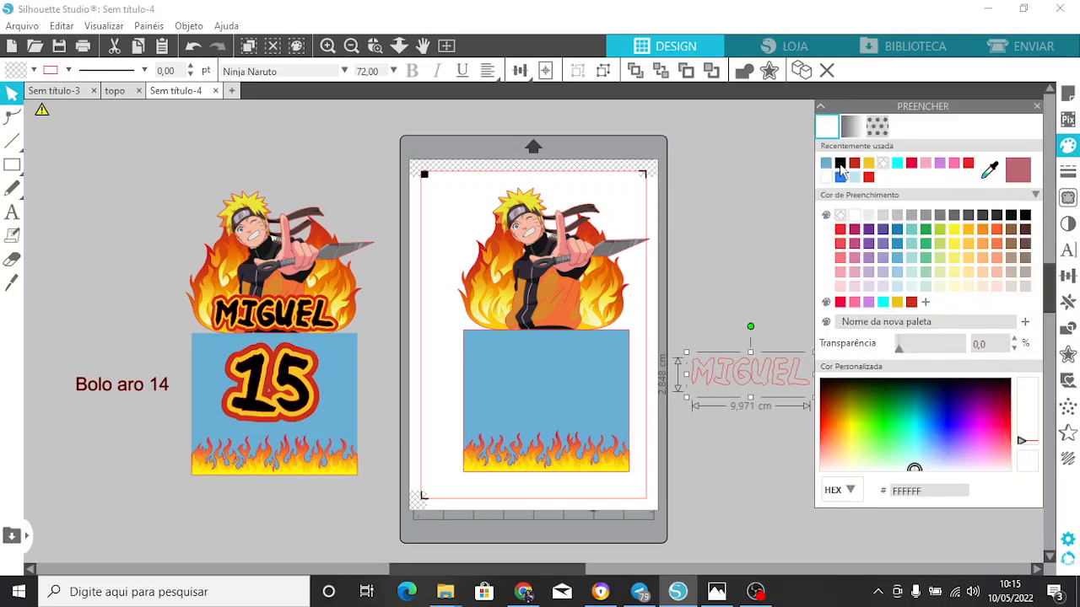
click(840, 165)
click(1037, 106)
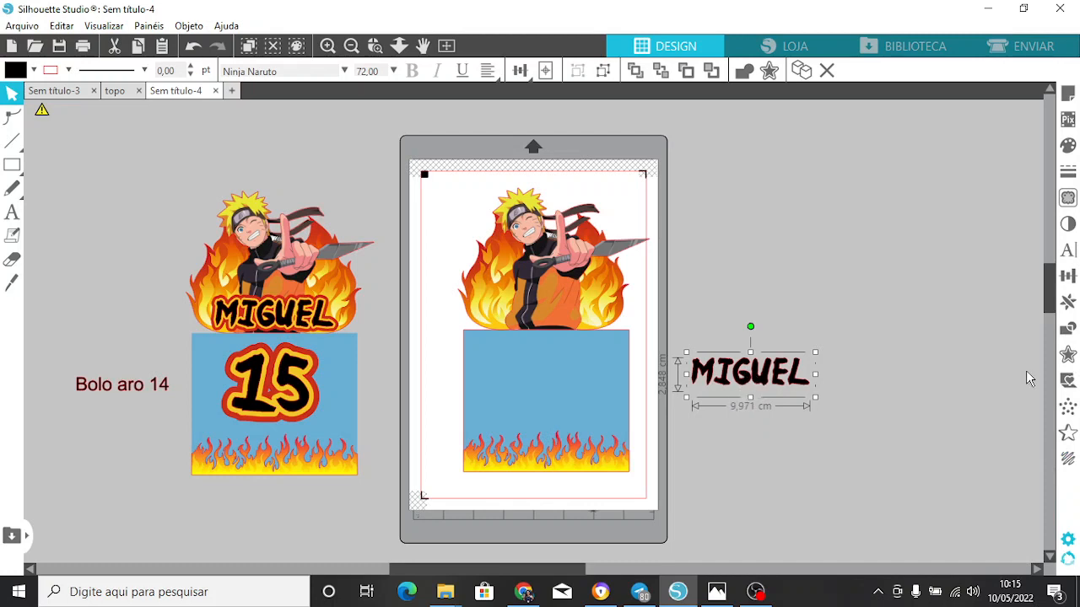
- Create a 0.200 cm outward offset around the name text and fill it with yellow F0C425
click(1067, 358)
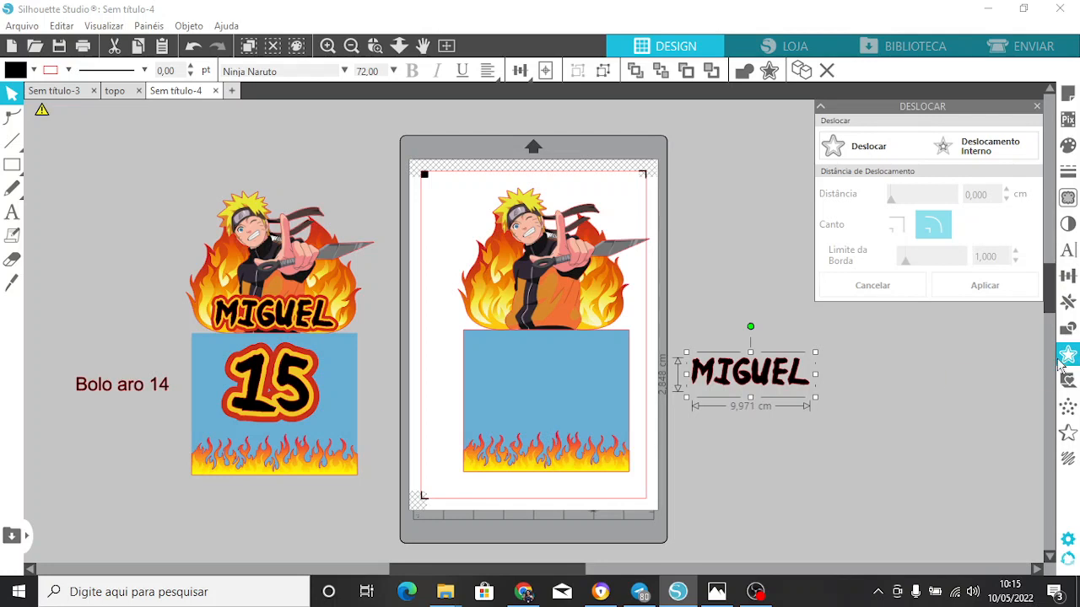
click(873, 150)
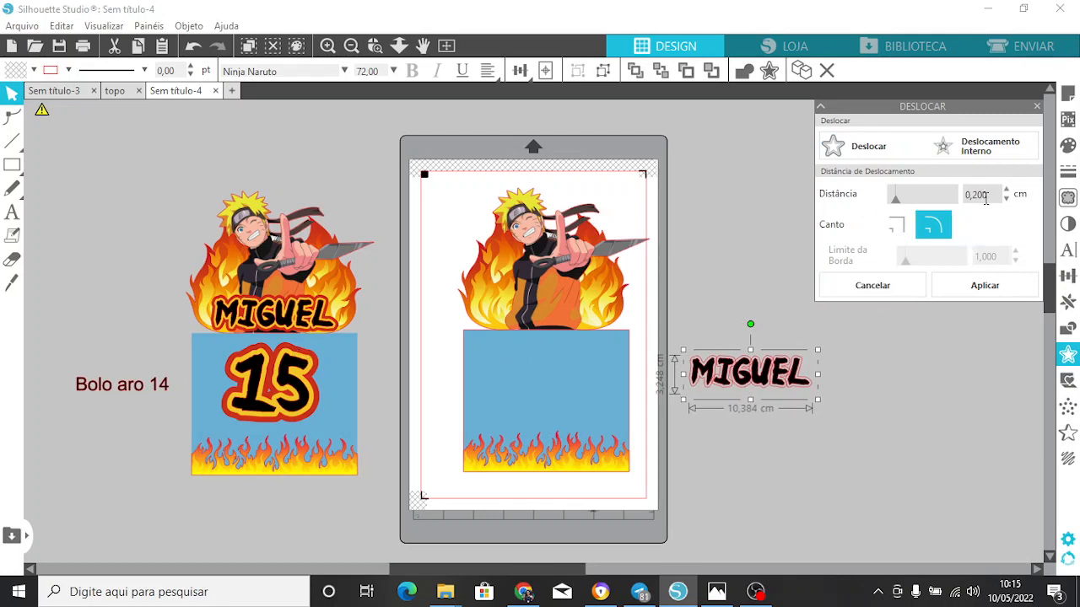
click(984, 286)
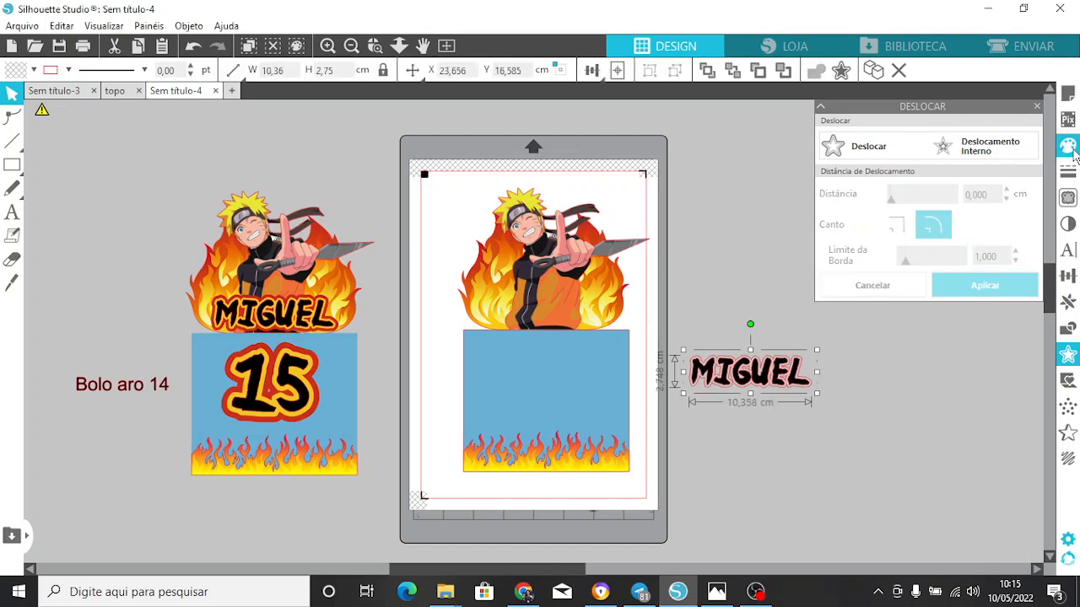
click(1069, 147)
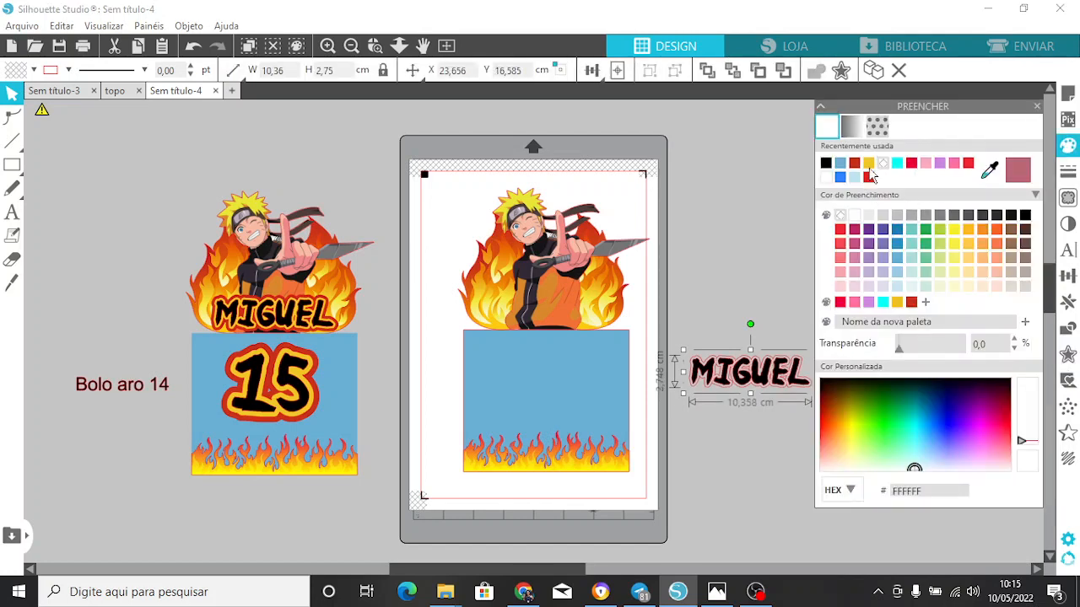
click(869, 165)
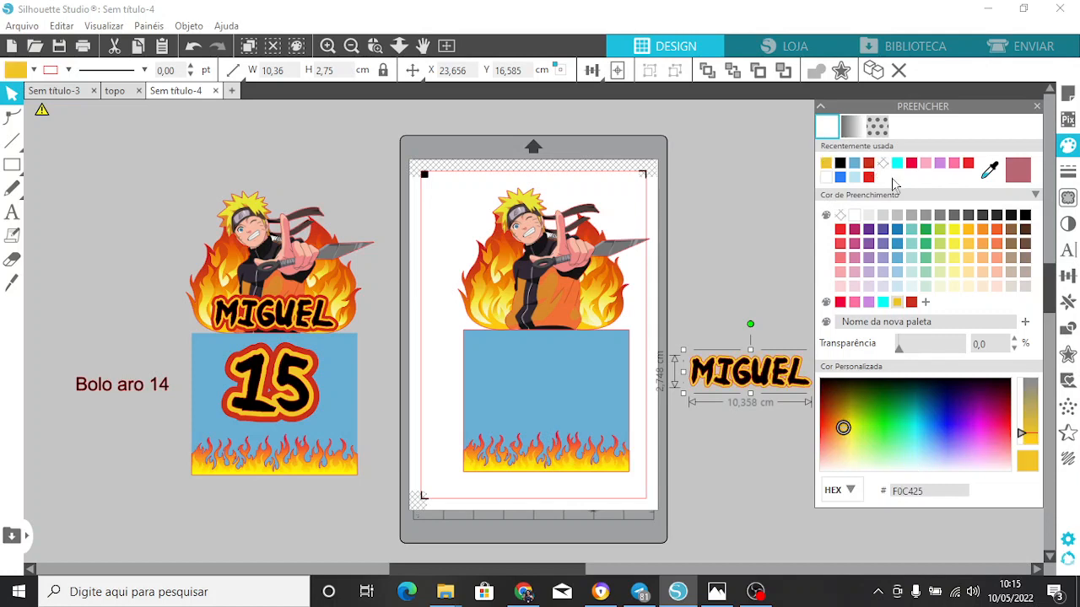
- Create a 0.200 cm outward offset around the name's yellow outline and fill it with red C7301A
click(1069, 358)
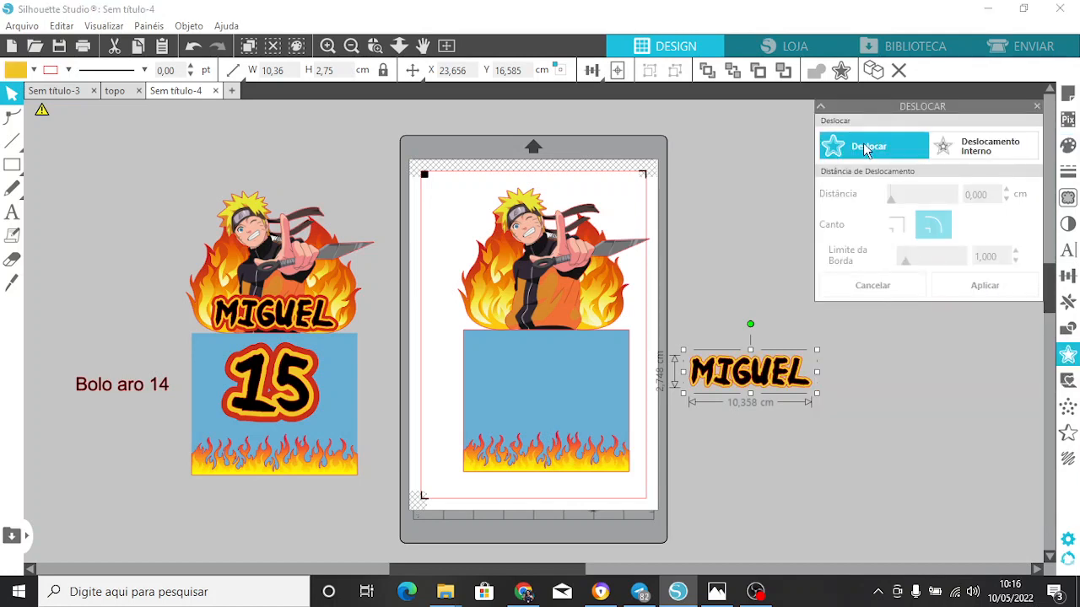
click(864, 149)
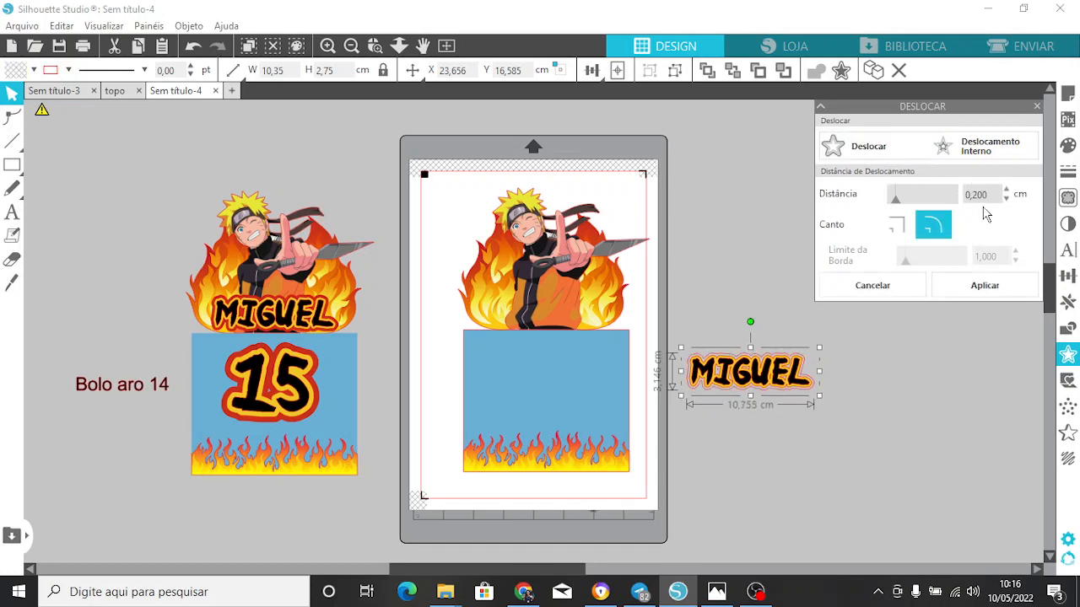
click(1005, 284)
click(1068, 147)
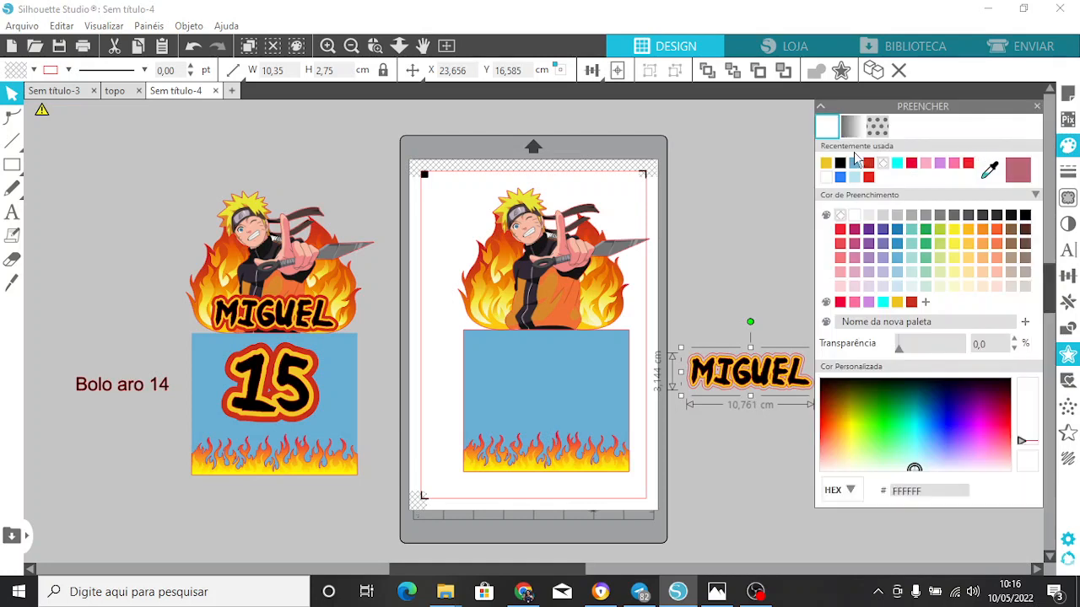
click(870, 167)
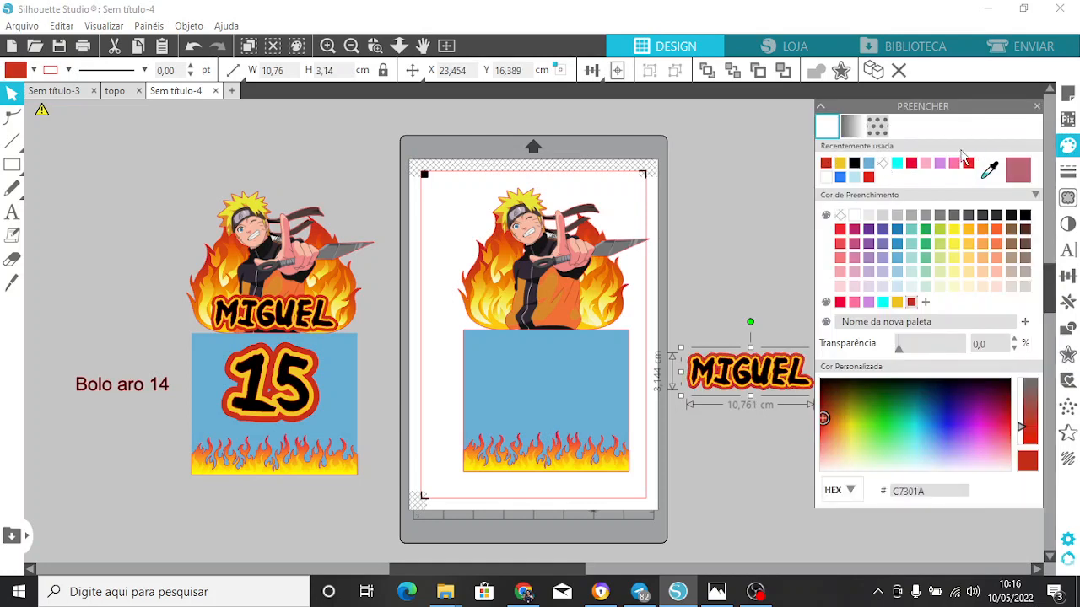
click(1036, 106)
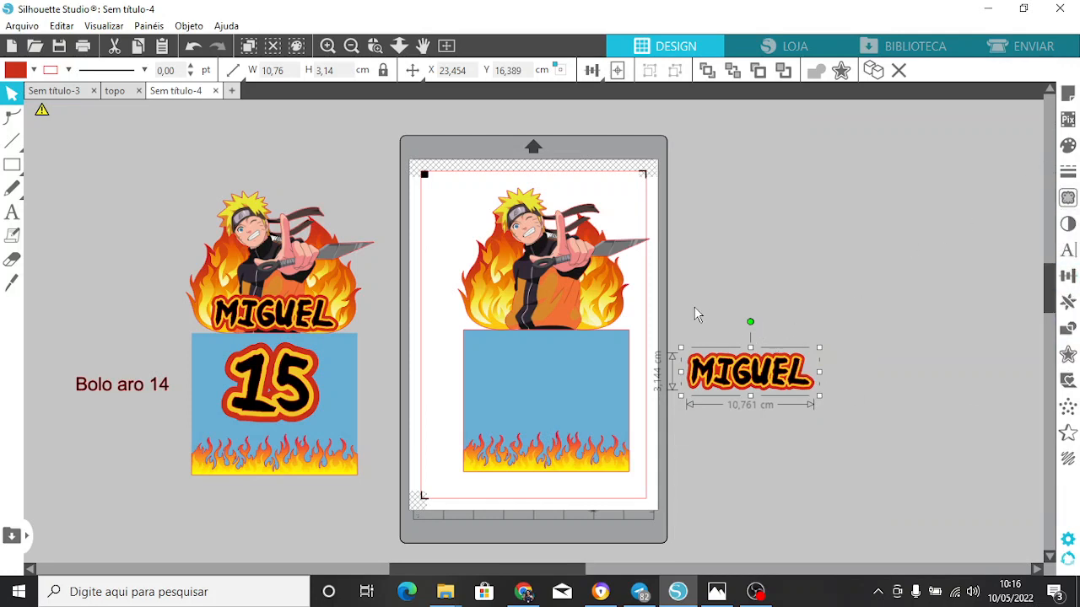
- Group the black name text with its yellow and red outlines and move the group slightly higher beside the page
drag(685, 309, 808, 408)
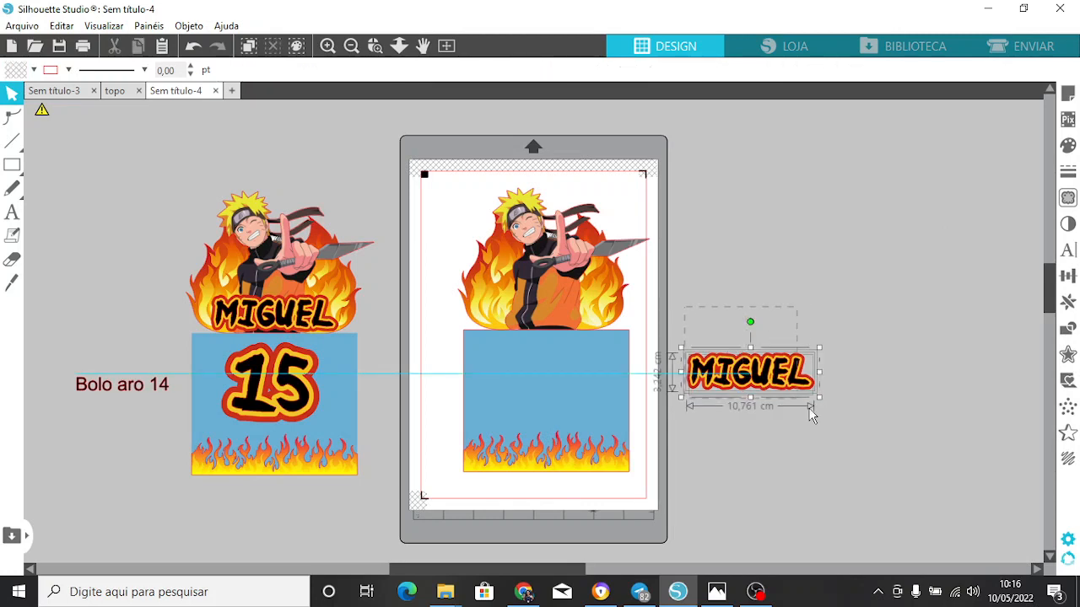
right_click(792, 375)
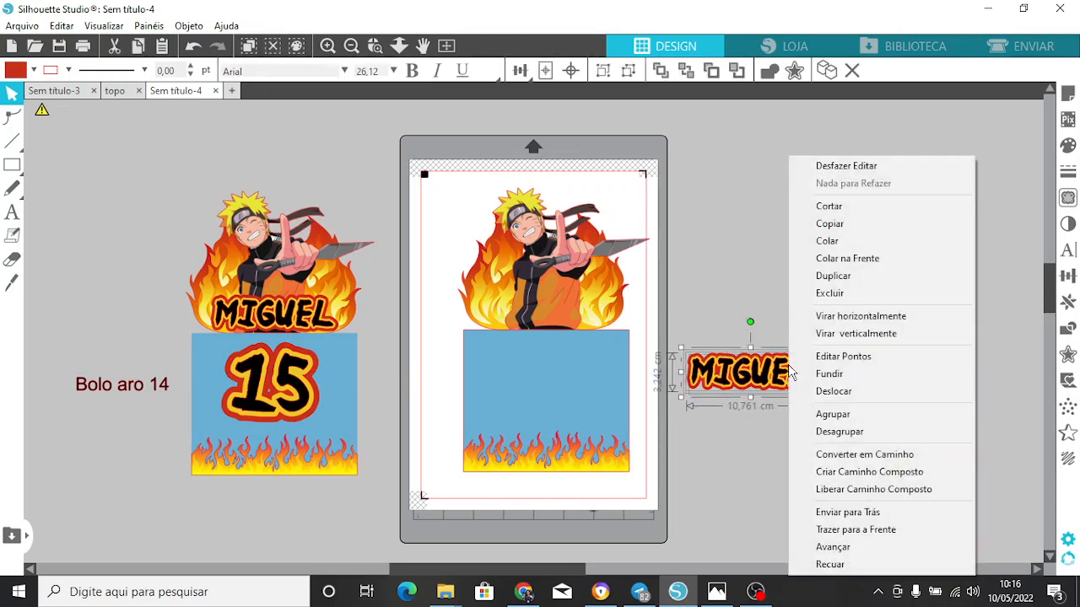
click(818, 417)
drag(726, 399, 773, 314)
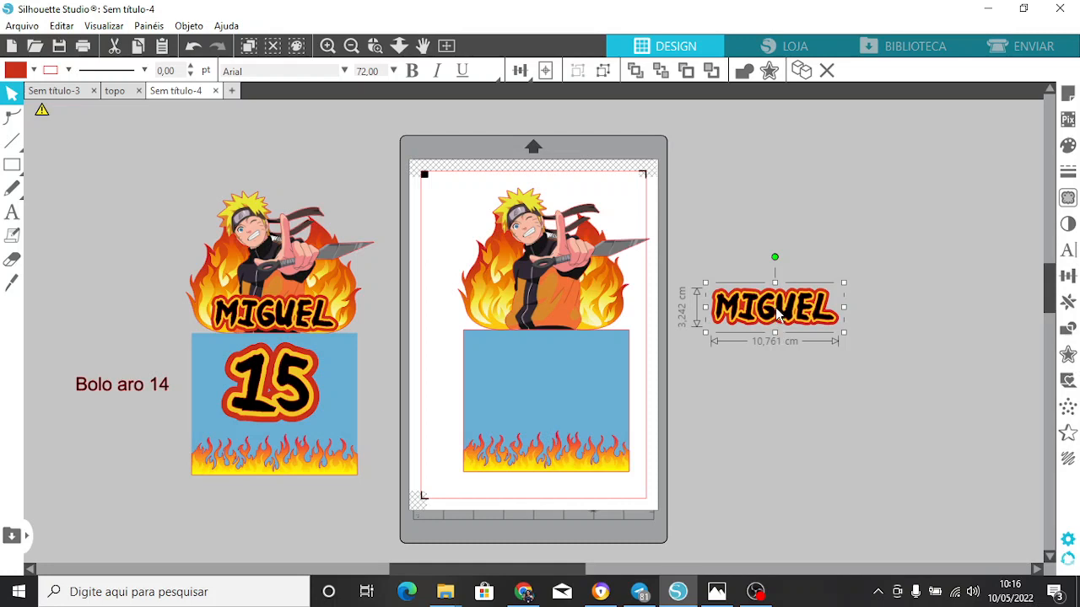
drag(778, 313, 778, 318)
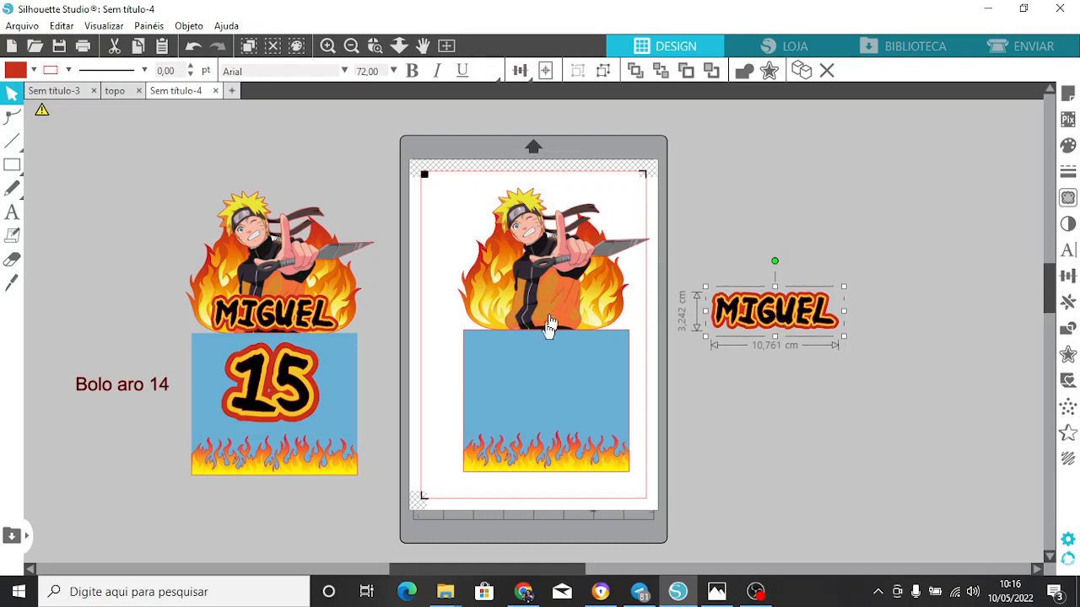
- Place the outlined name across the base of the flames, just above the blue rectangle, matching the sample topper
click(274, 316)
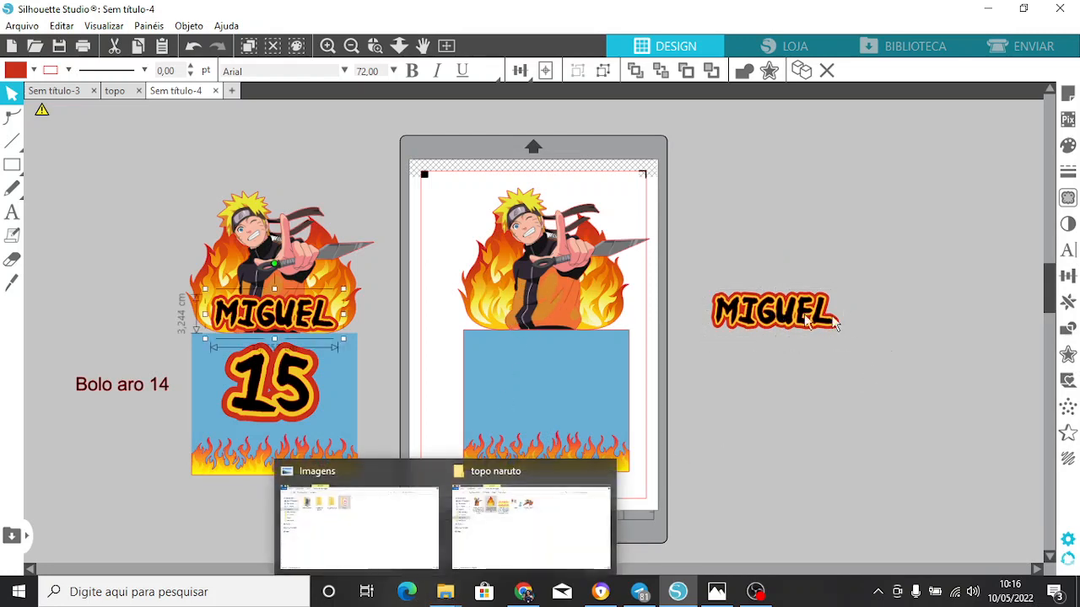
drag(818, 327, 573, 322)
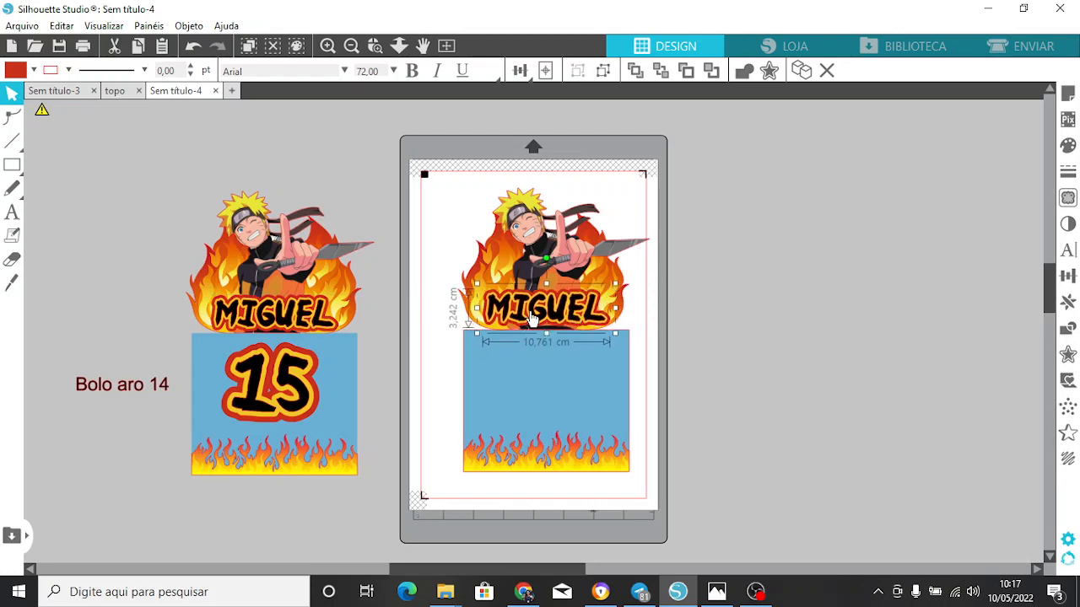
drag(532, 318, 555, 149)
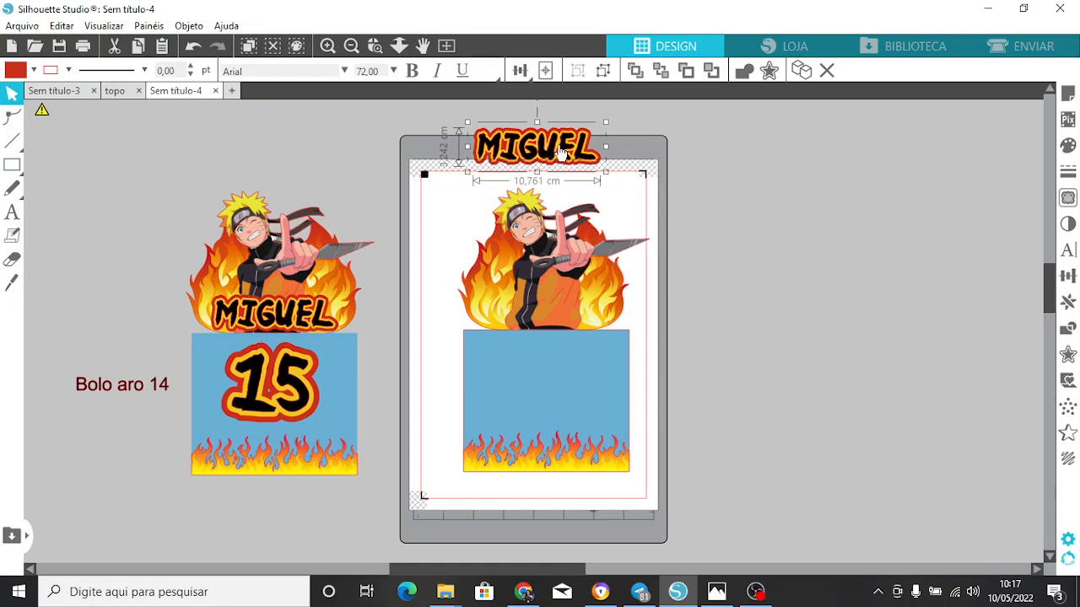
drag(556, 158, 571, 321)
drag(567, 316, 568, 314)
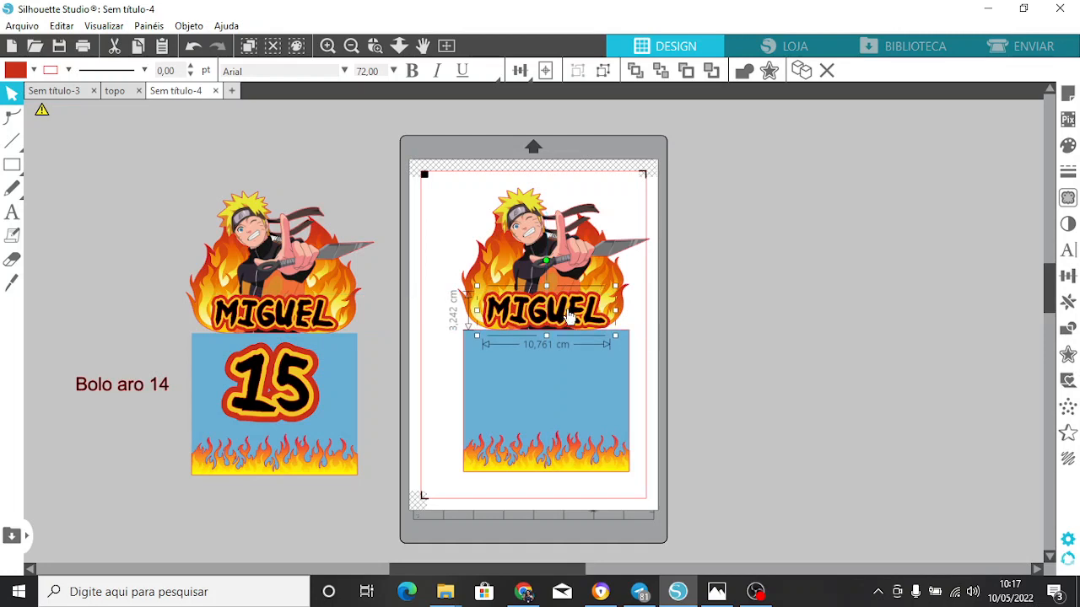
click(749, 345)
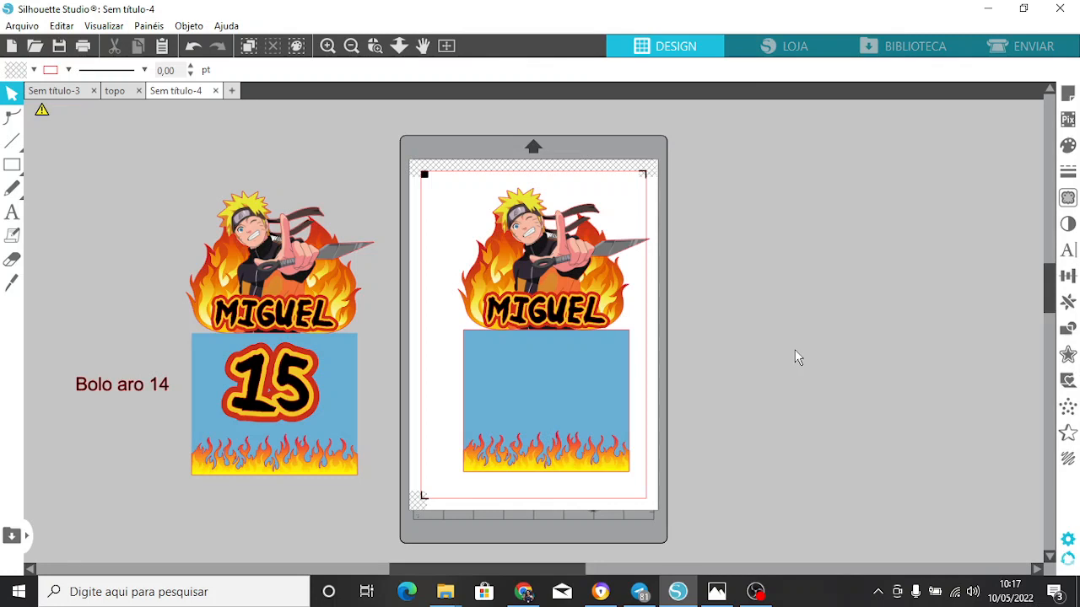
- Add the age 15 as a separate text beside the page
click(276, 374)
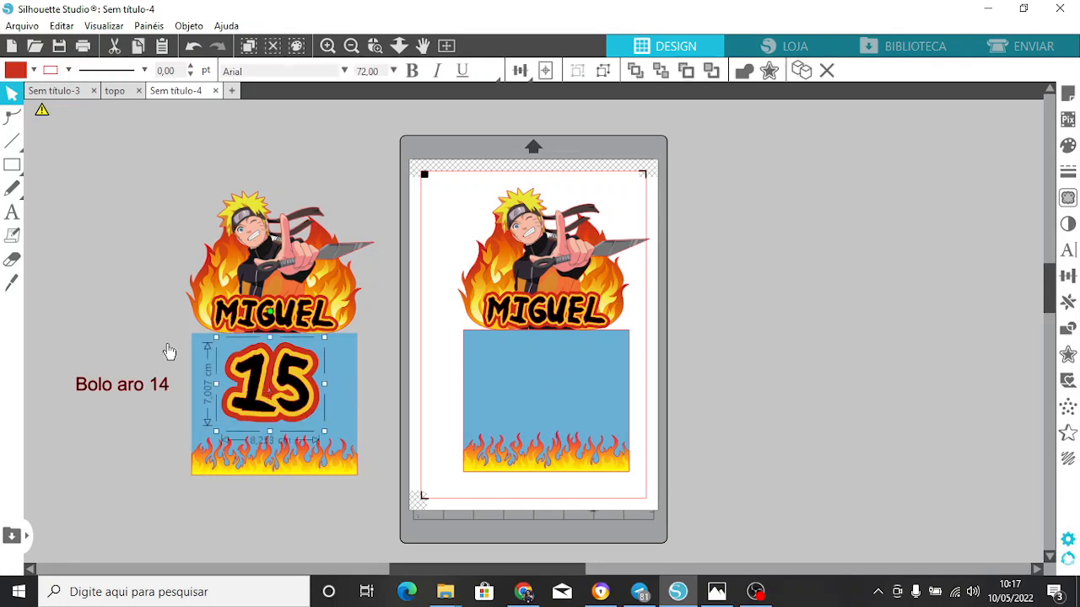
click(14, 216)
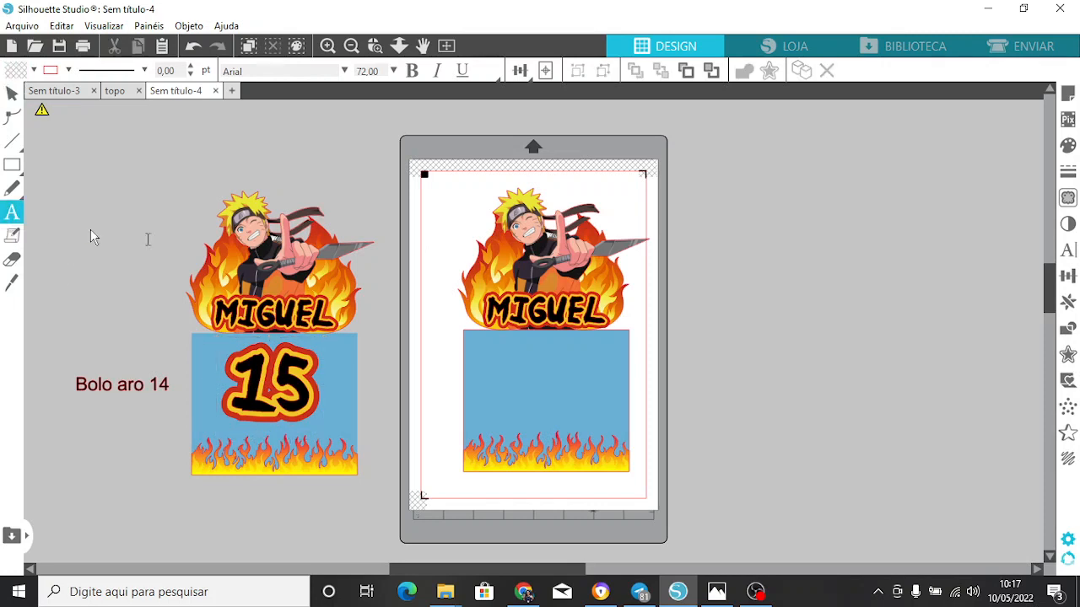
click(740, 308)
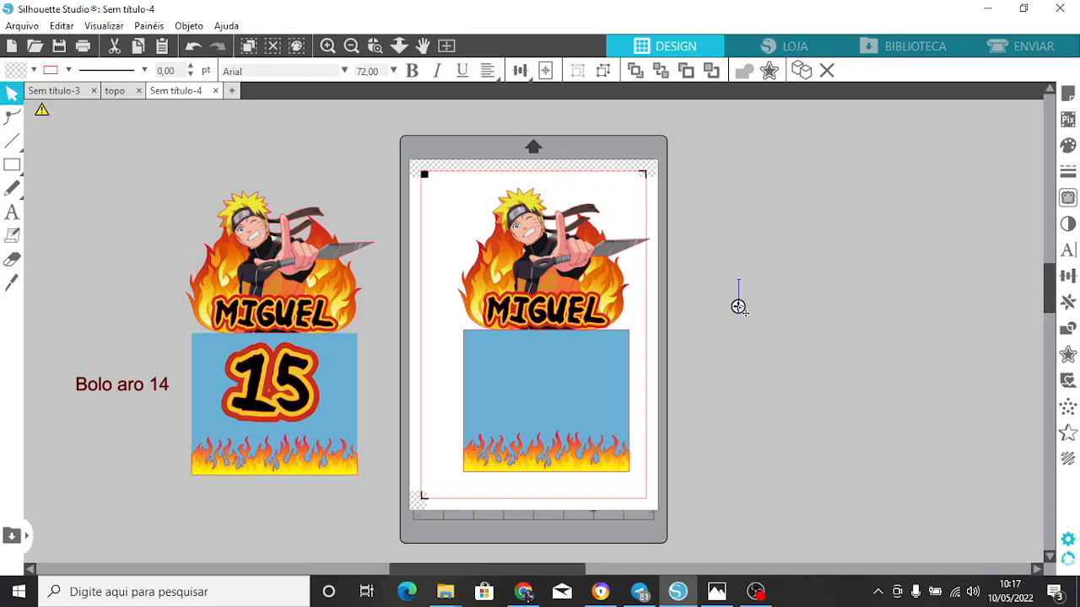
text(15)
click(763, 313)
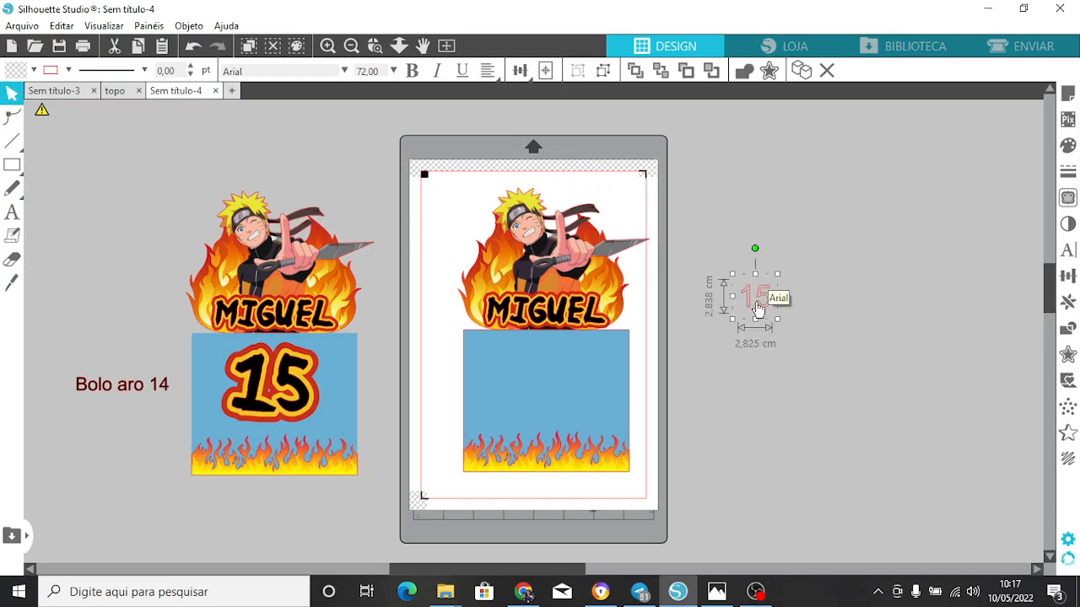
- Set the number's font to Ninja Naruto and fill it with black
click(1067, 251)
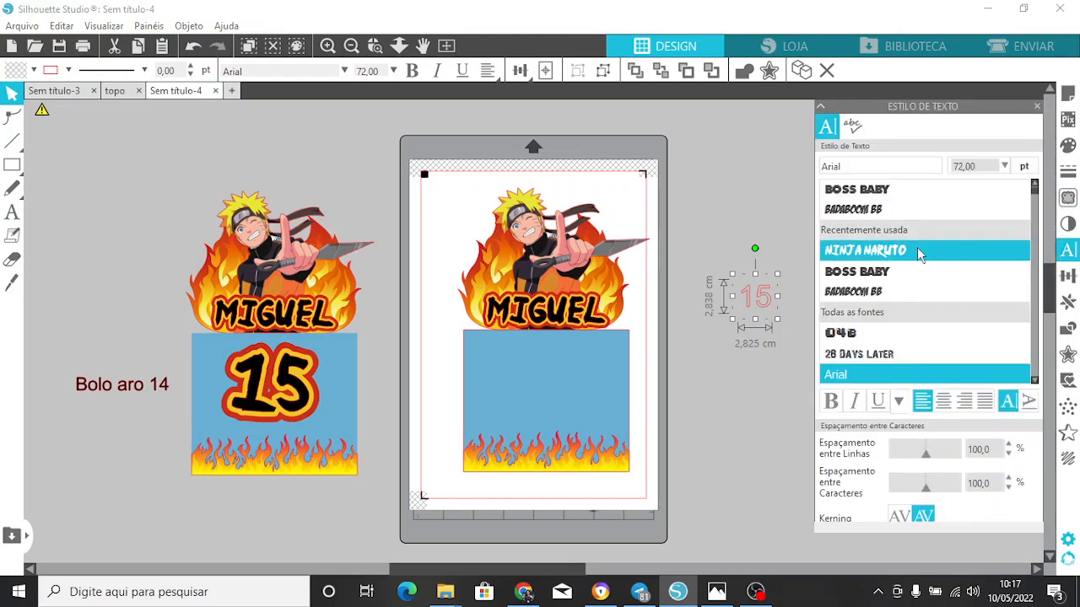
click(917, 250)
click(1067, 145)
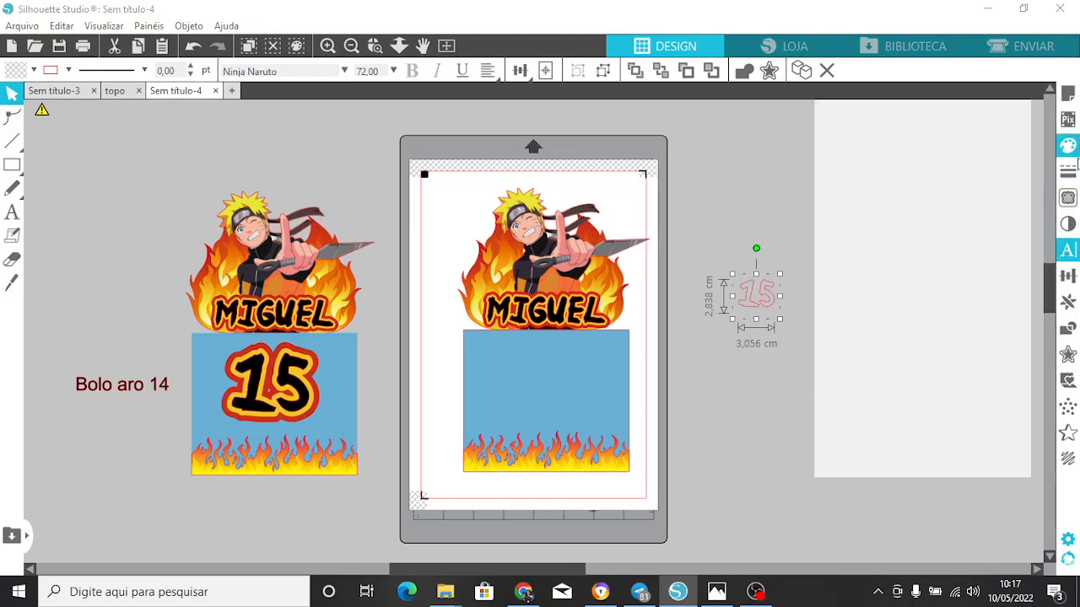
click(855, 164)
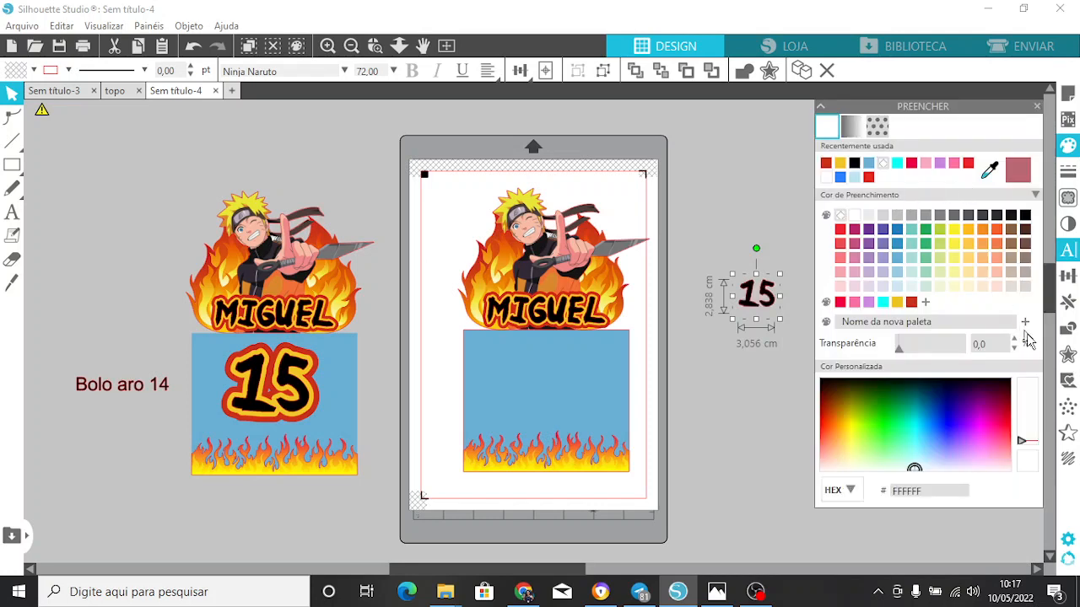
- Create a 0.200 cm outward offset around the number 15 and fill it with the recently used yellow
click(1068, 354)
click(862, 150)
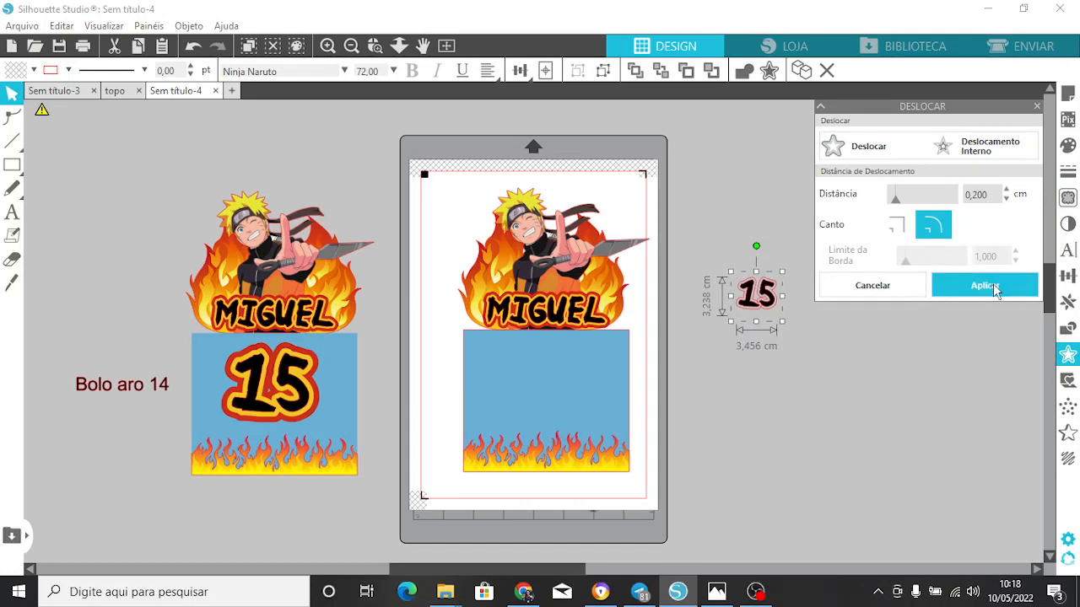
click(983, 286)
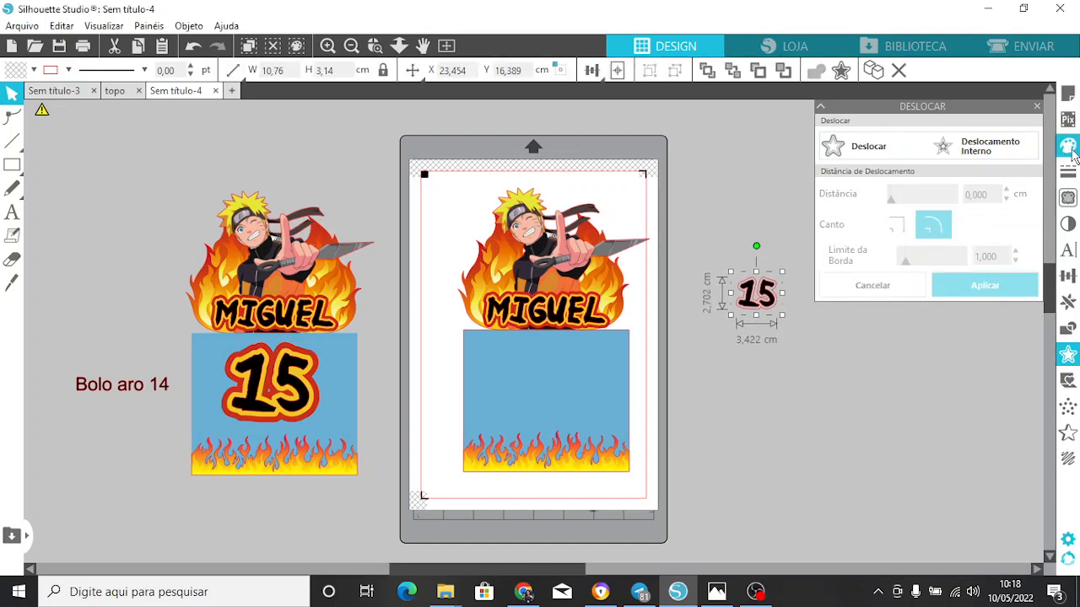
click(853, 163)
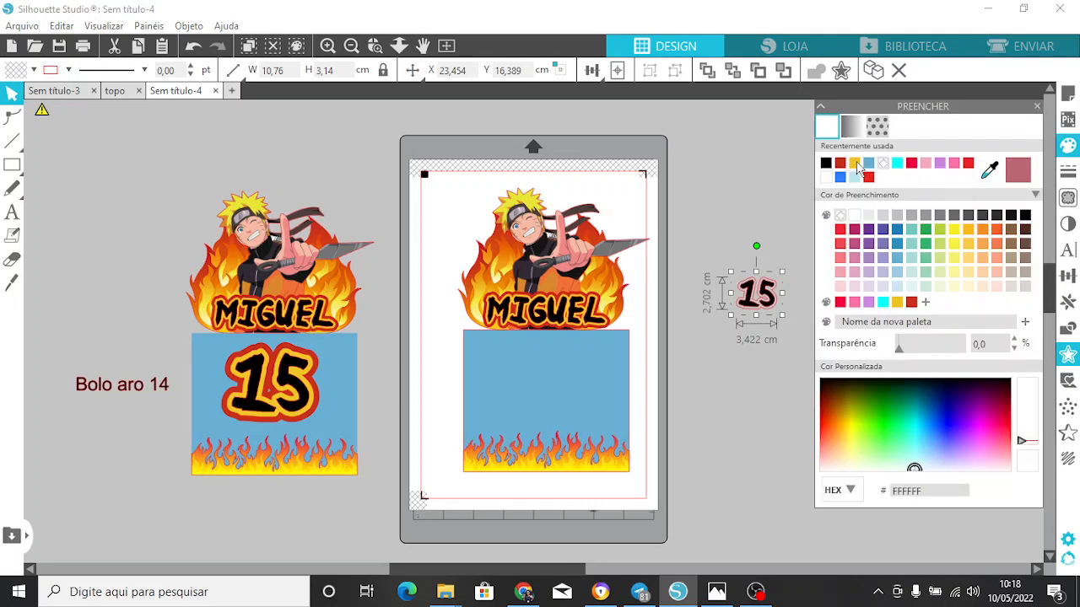
- Add a second outward offset around the number's yellow outline and fill it with the recently used red
click(1068, 358)
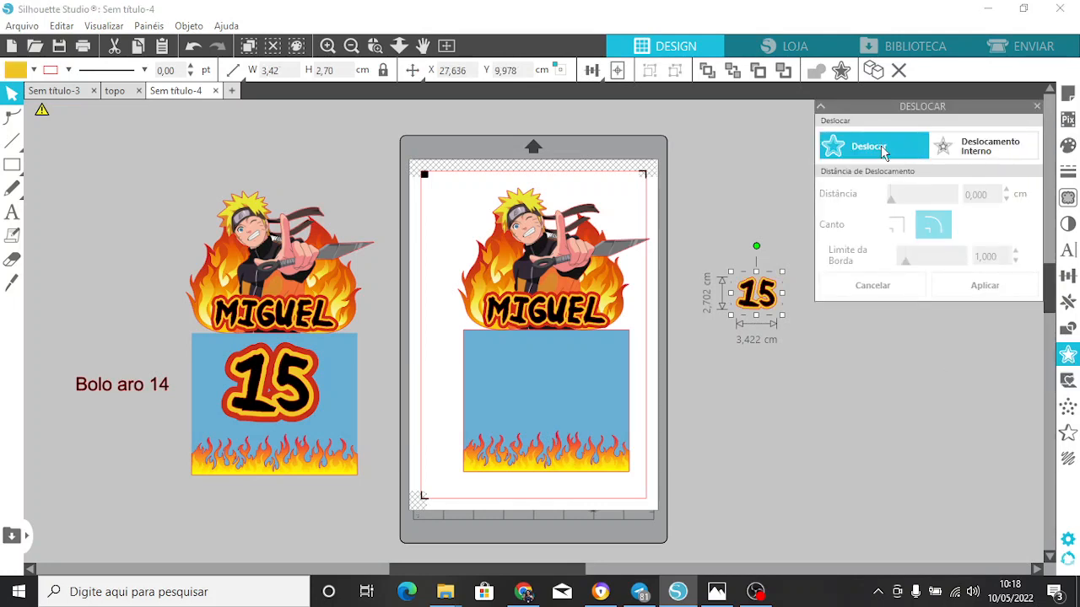
click(882, 150)
click(982, 286)
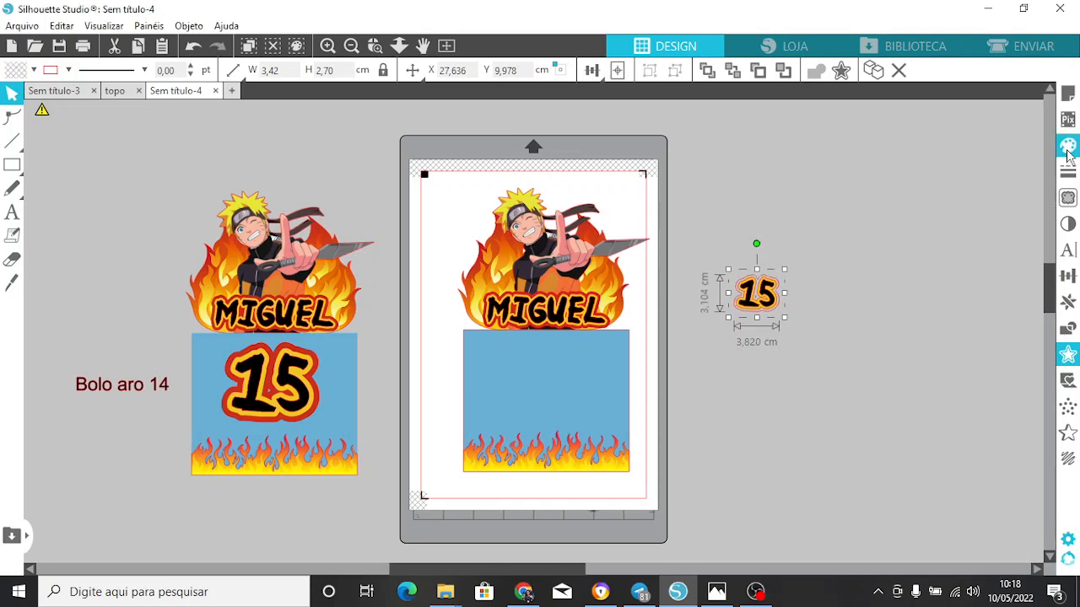
click(1069, 147)
click(853, 163)
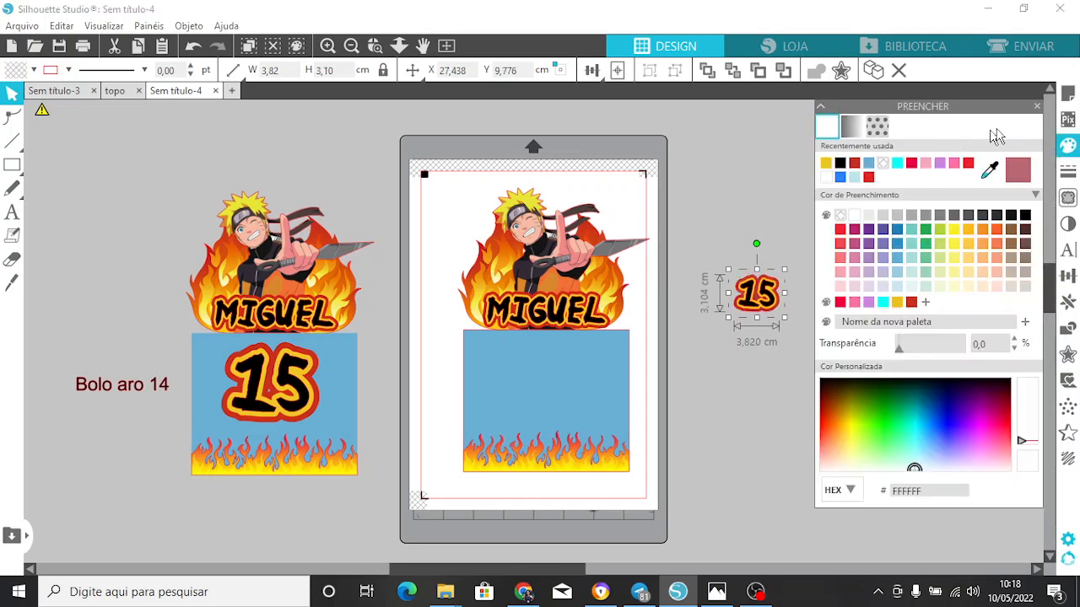
click(1037, 106)
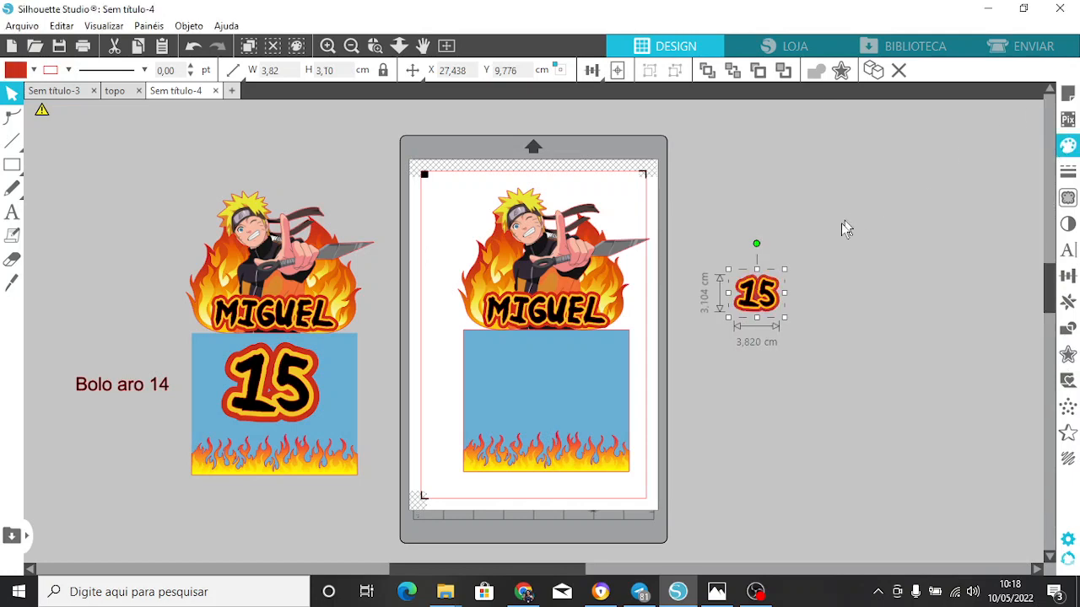
- Group the number 15 with its yellow and red outlines and move the group farther from the page
click(764, 295)
right_click(763, 293)
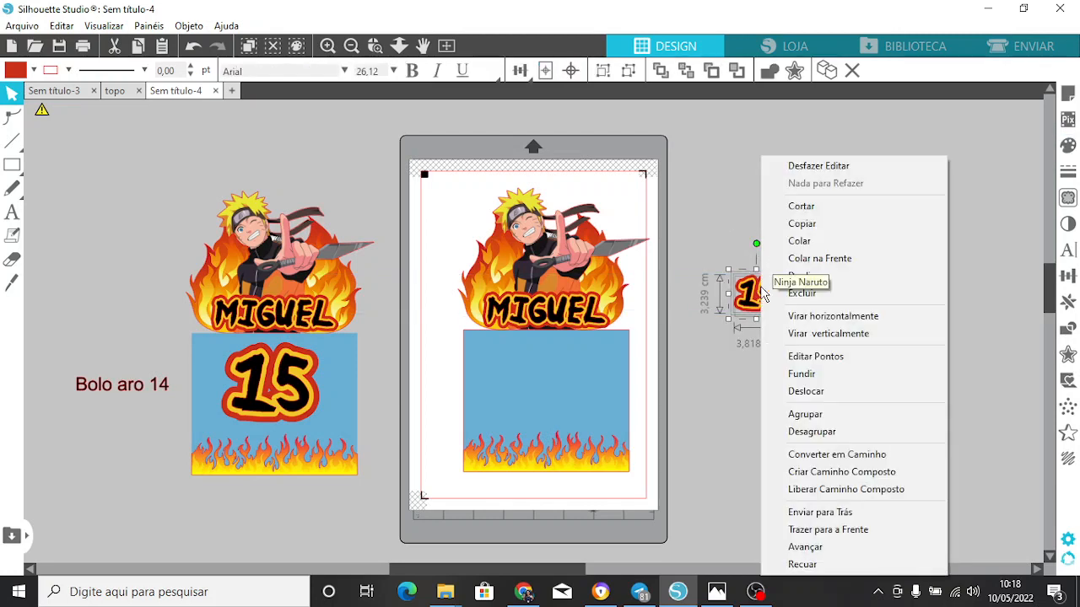
click(815, 407)
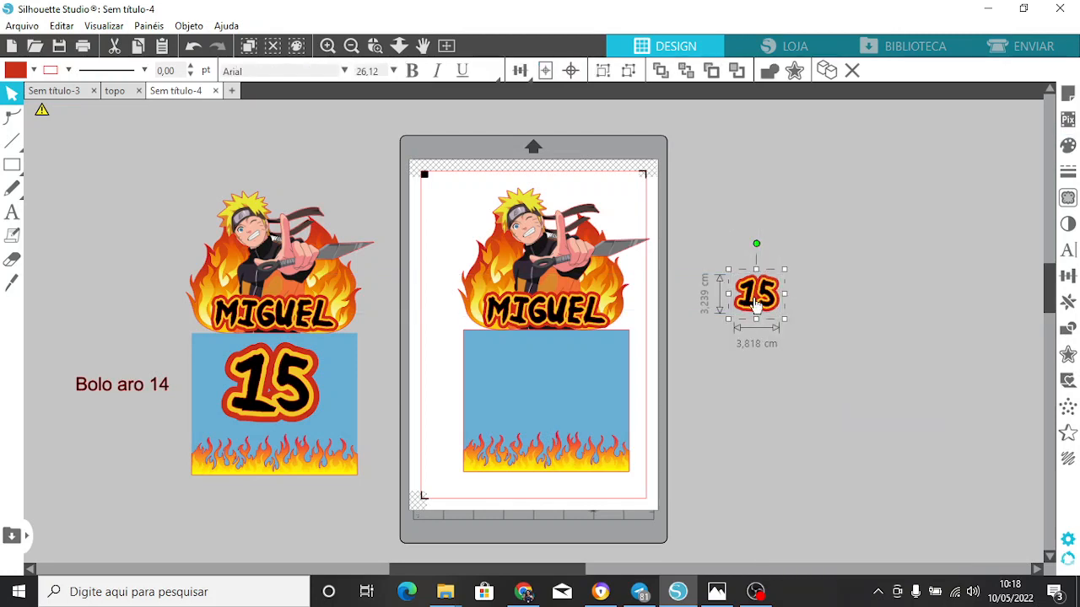
drag(751, 305, 784, 293)
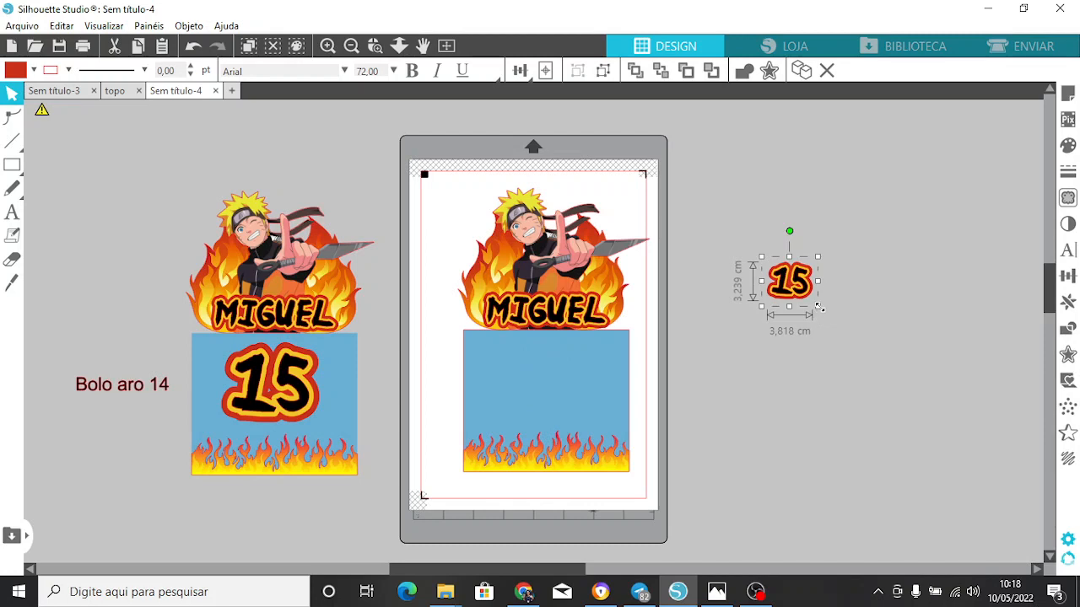
- Enlarge the number group to about 8.96 by 7.60 cm and place it on the blue rectangle above the flame strip
drag(824, 311, 850, 394)
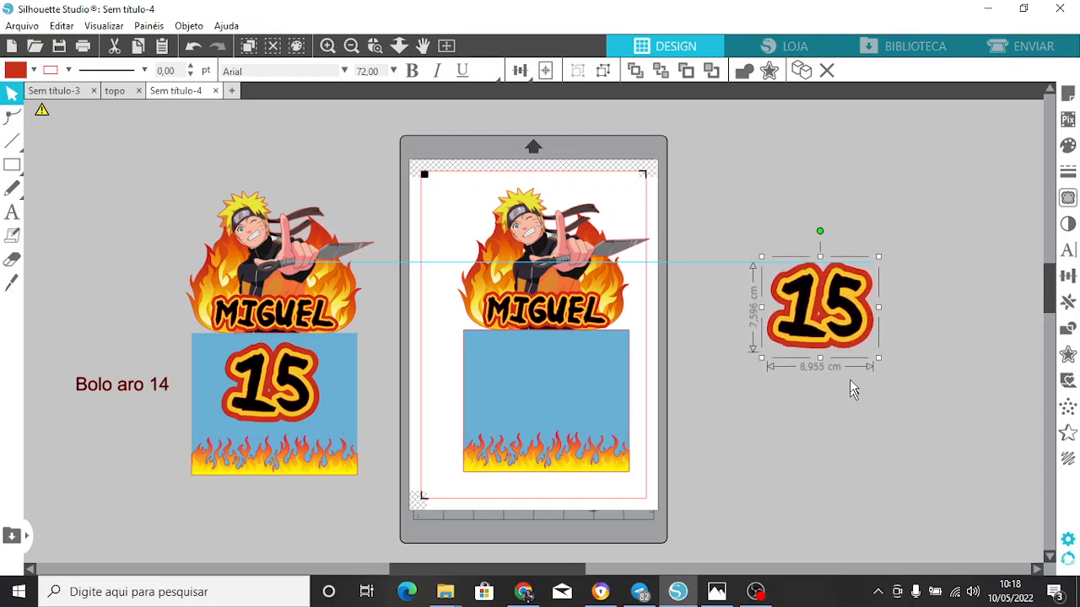
drag(818, 325, 561, 387)
click(729, 306)
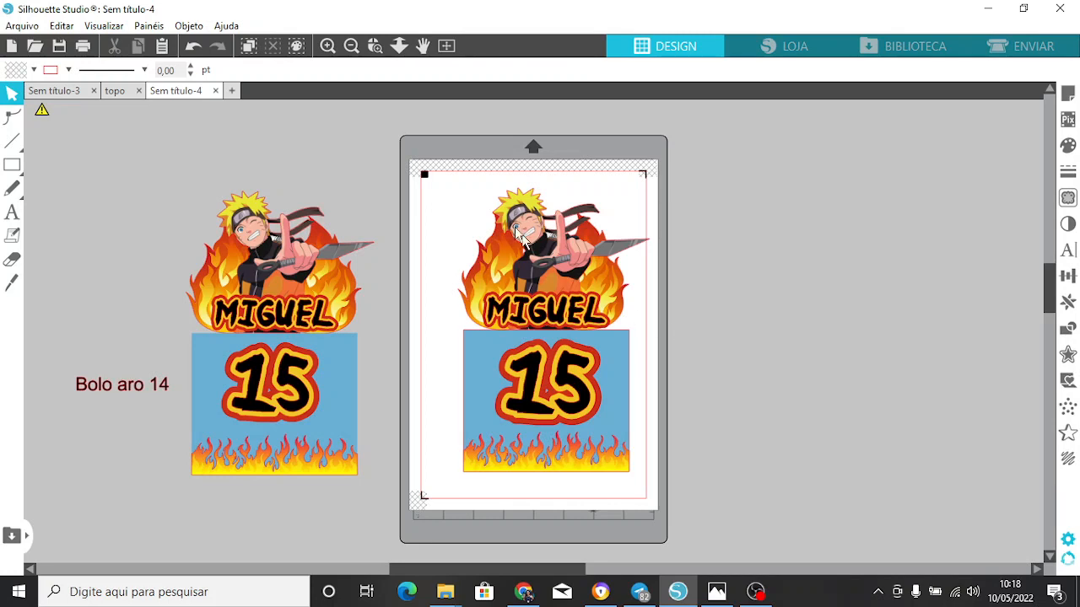
- Move the whole assembled topper off the page to the side opposite the sample, and select its name group
drag(456, 178, 638, 502)
drag(624, 397, 861, 403)
click(951, 352)
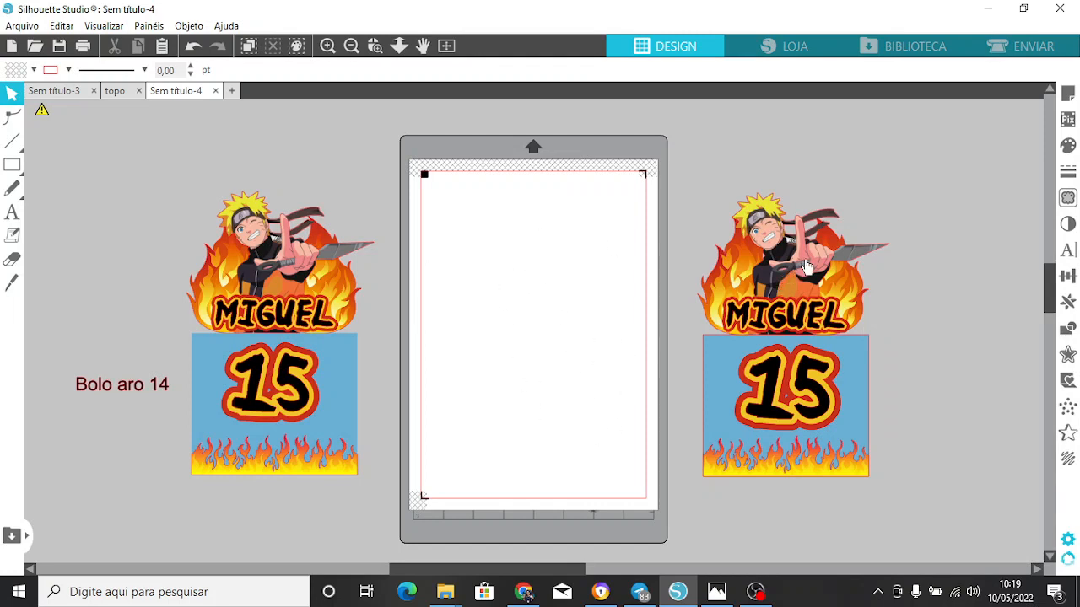
click(791, 330)
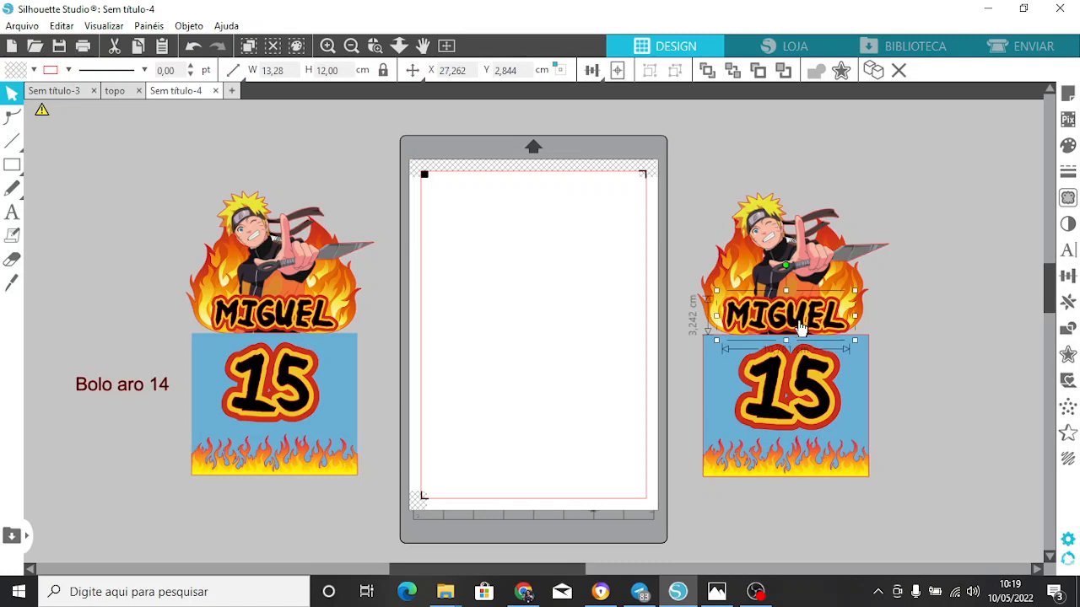
- Move the name group and the Naruto figure from the assembled topper onto the A4 page, with the name above the figure
drag(790, 329, 500, 204)
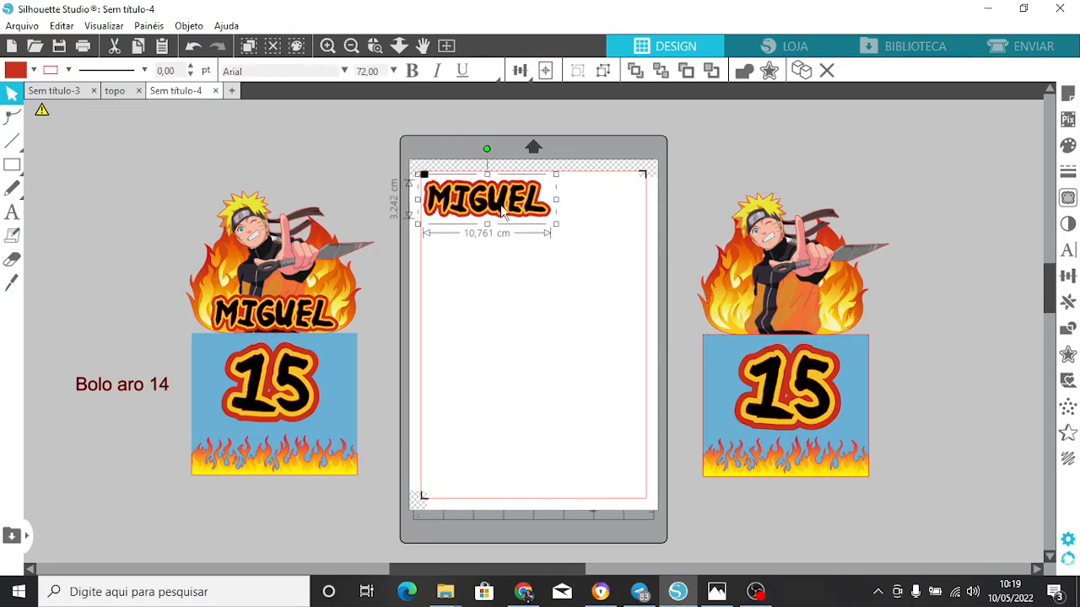
click(807, 271)
drag(808, 277, 487, 322)
- Move both large flames from the assembled topper onto the free lower part of the page
click(745, 330)
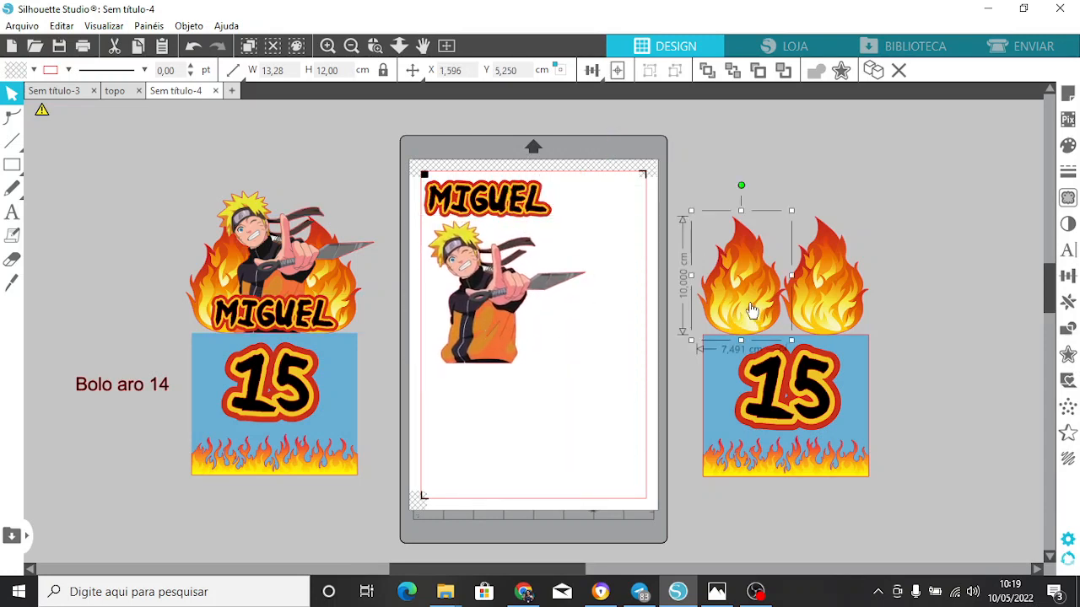
drag(751, 309, 574, 386)
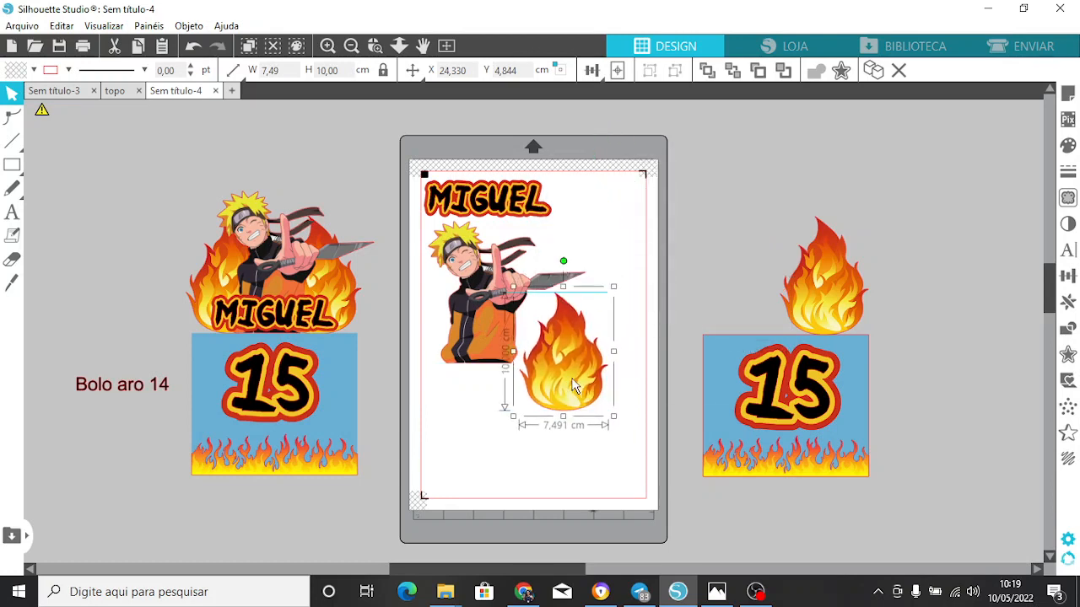
click(835, 314)
drag(830, 319, 484, 467)
- Move the number 15 group beside the name on the page and the flame strip to the page's lower edge
click(790, 408)
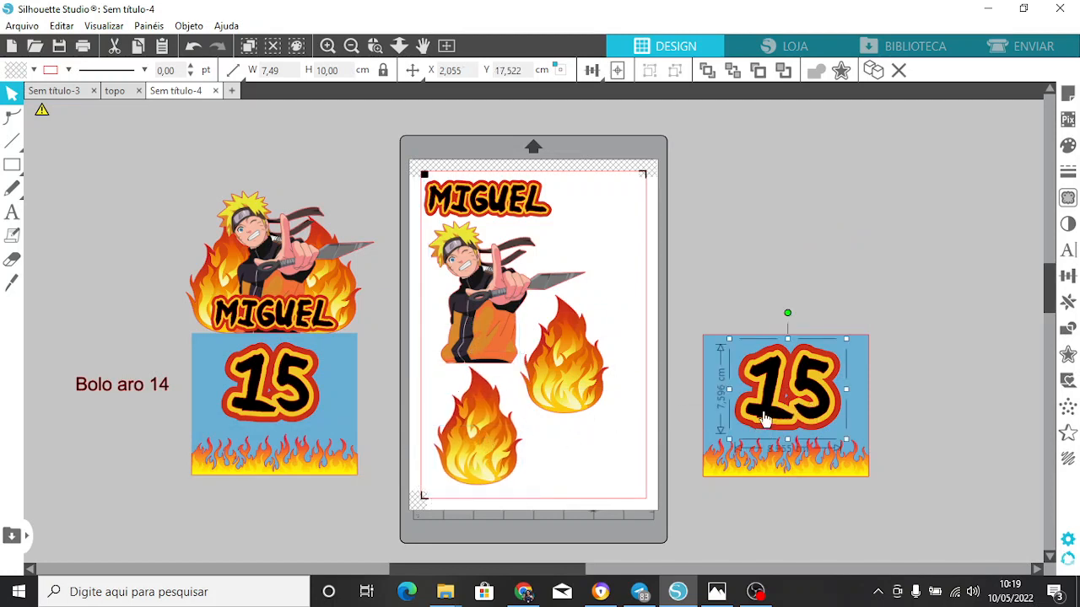
drag(764, 422, 570, 261)
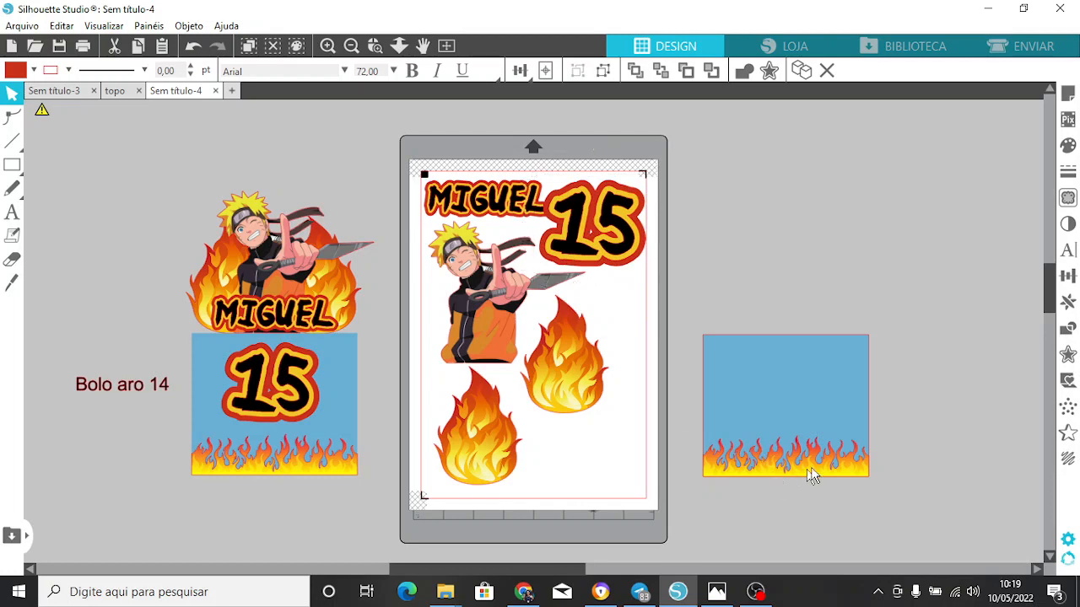
drag(810, 469, 586, 487)
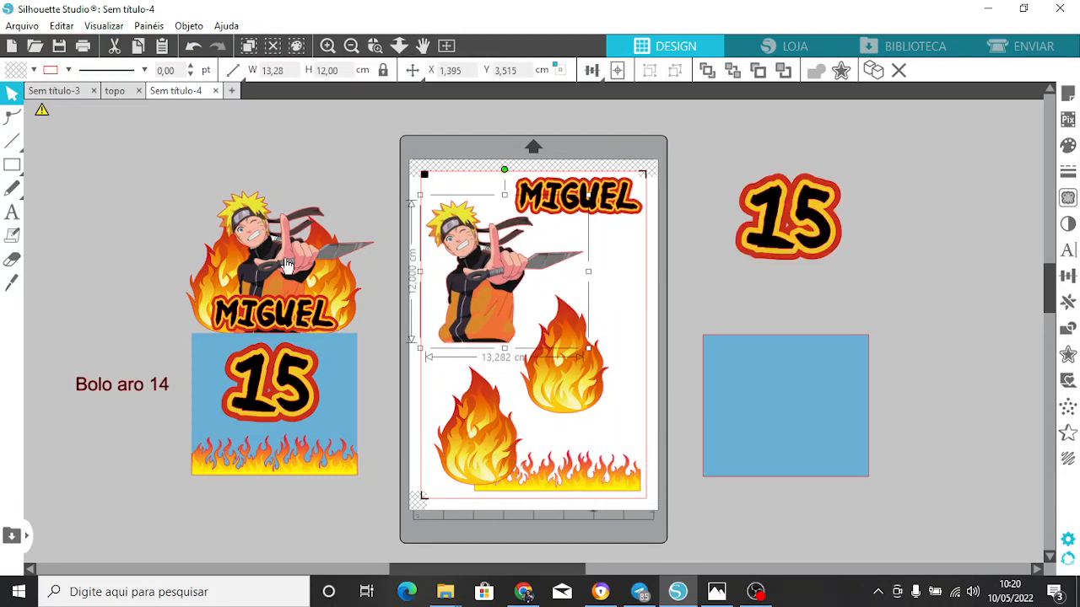
- Gather the two large flames beside the Naruto figure and shift the flame strip along the lower edge of the print area
click(553, 393)
drag(553, 393, 584, 339)
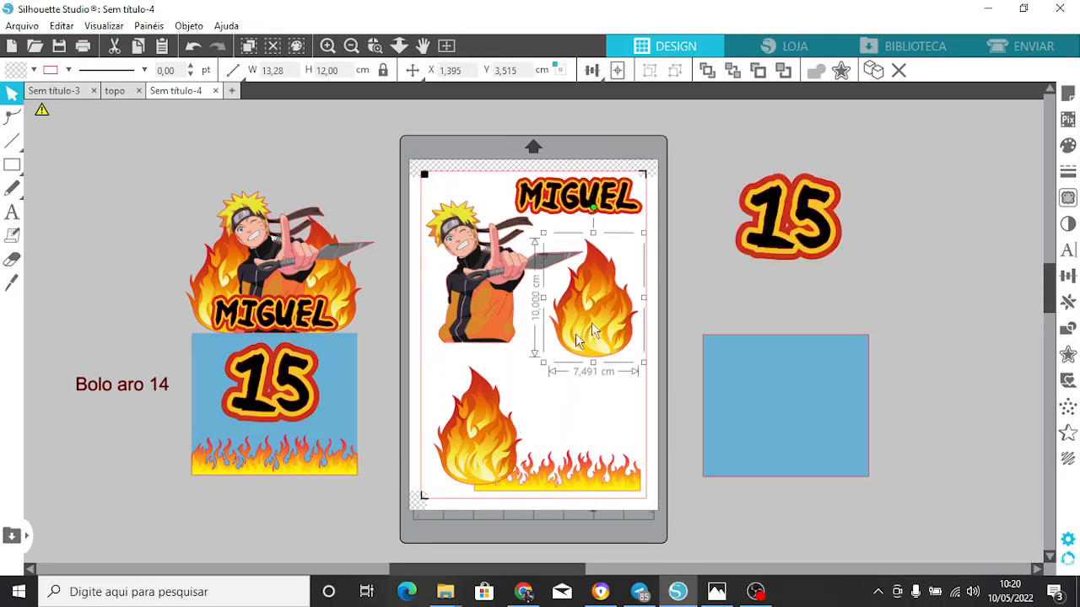
drag(477, 442, 628, 340)
click(570, 489)
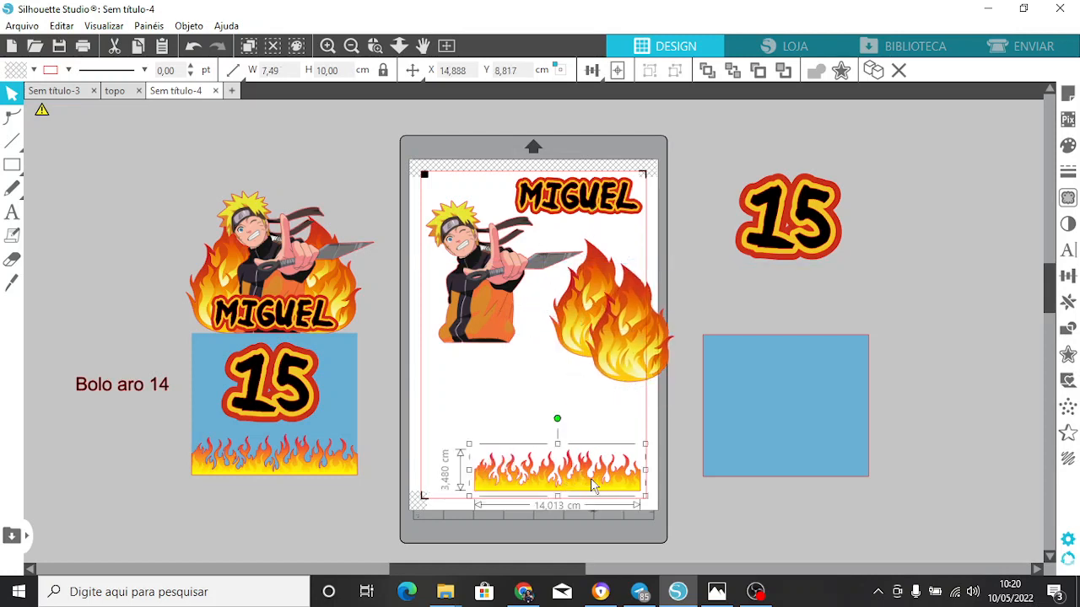
drag(590, 478, 554, 490)
- Nudge the blue rectangle beside the page and place the number 15 group below the Naruto figure, above the flame strip
click(710, 393)
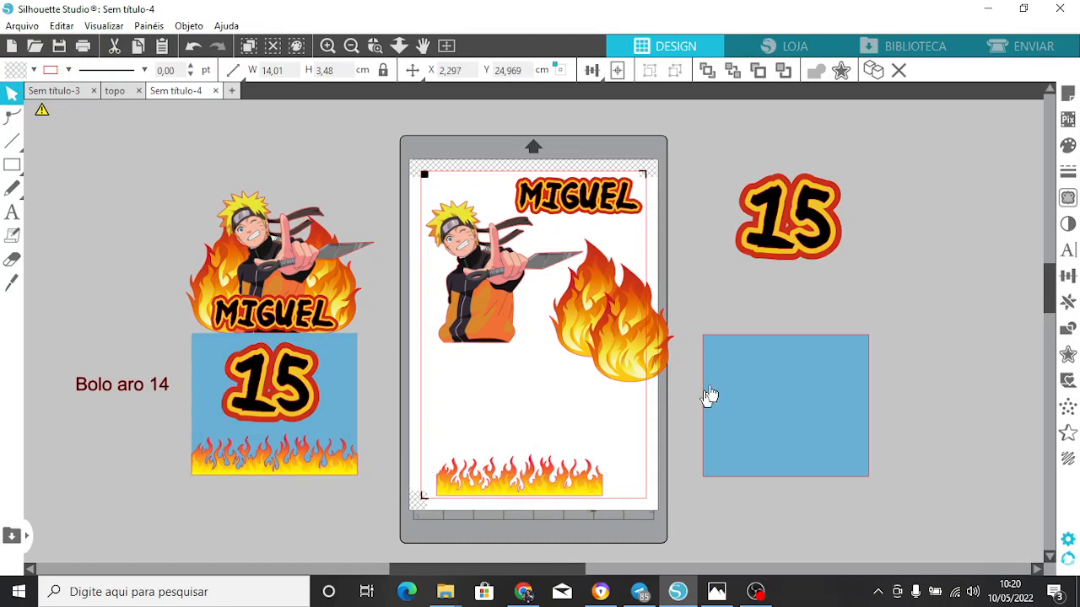
drag(709, 395, 711, 392)
drag(818, 206, 504, 387)
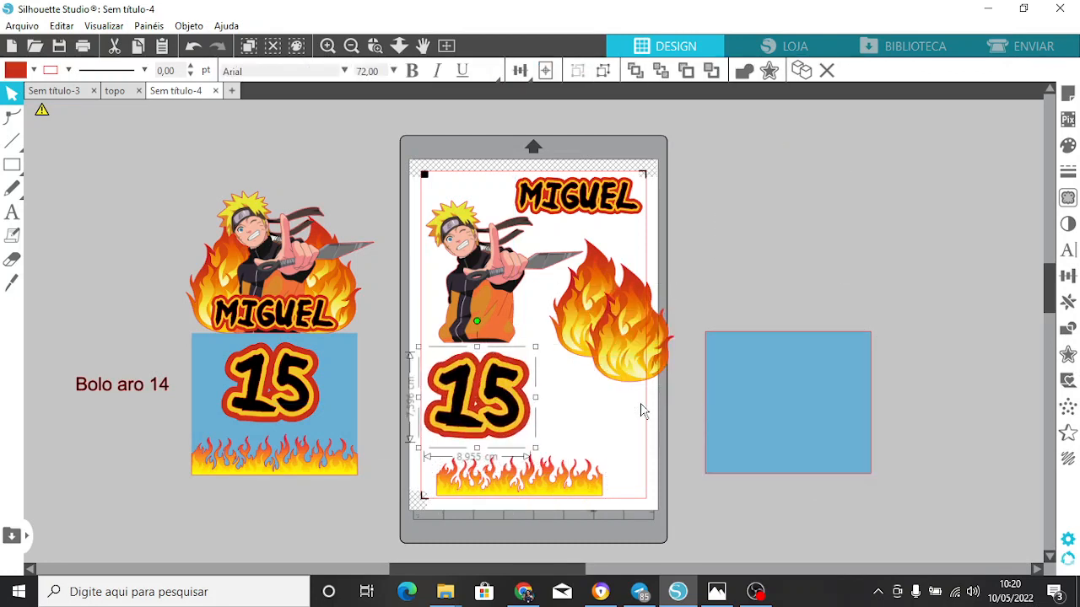
- Place one flame beside the number with its tip rotated diagonally downward, and tilt the other flame slightly to fit the print area
drag(637, 376, 598, 426)
drag(592, 308, 651, 479)
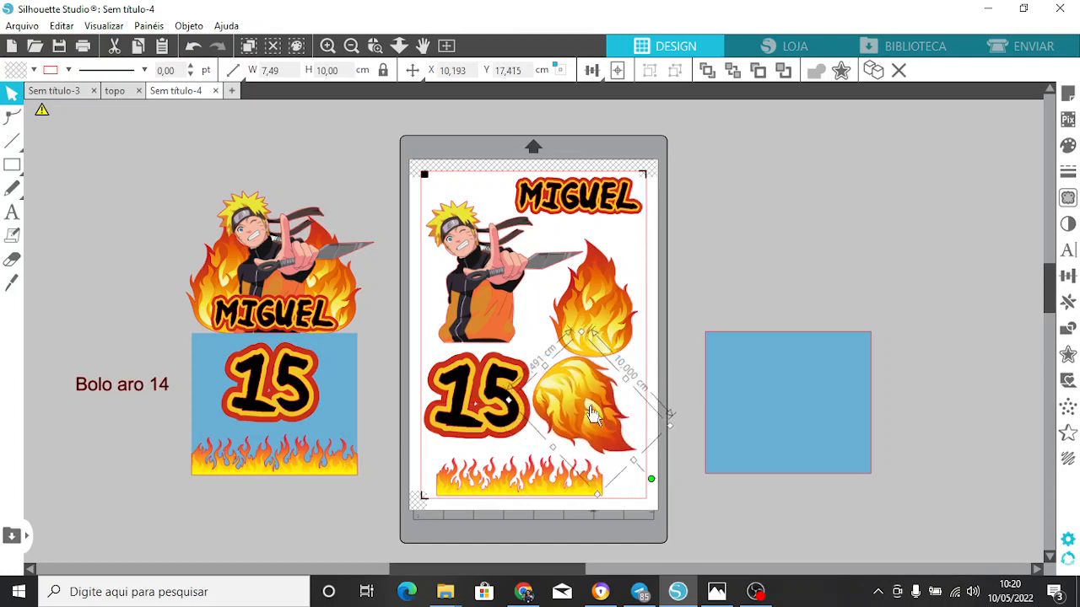
drag(599, 414, 604, 424)
click(610, 303)
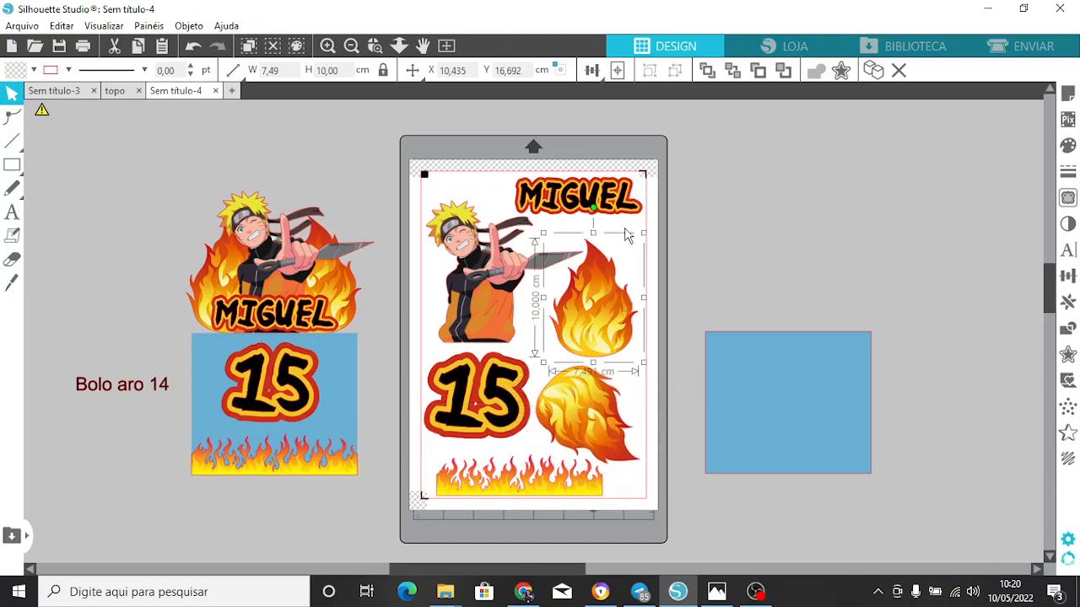
drag(595, 218, 626, 214)
click(760, 222)
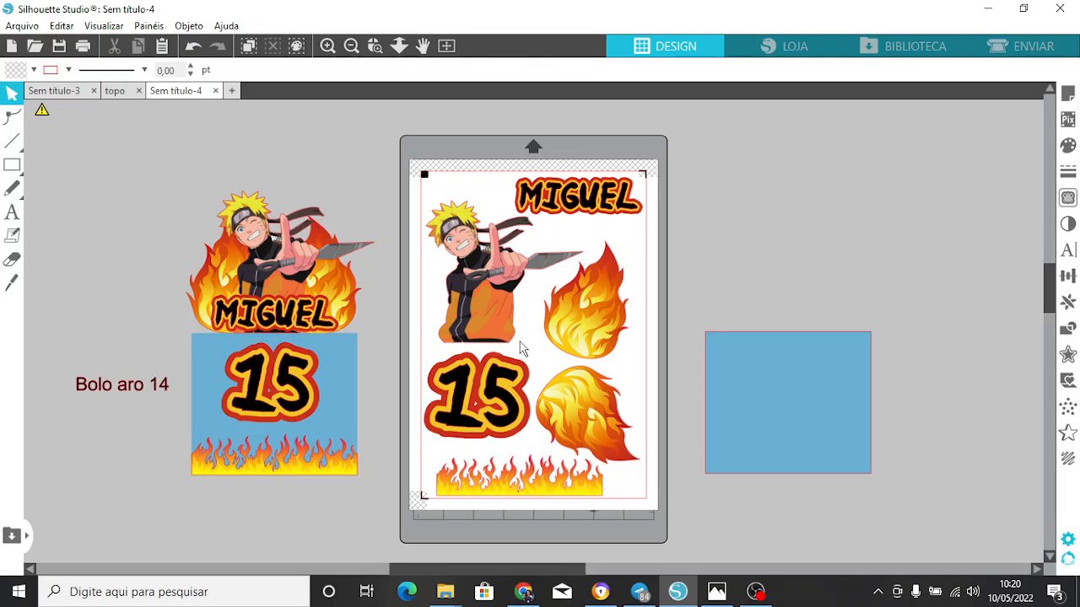
- Add a 0.200 cm outward offset with rounded corners around the Naruto figure
click(506, 262)
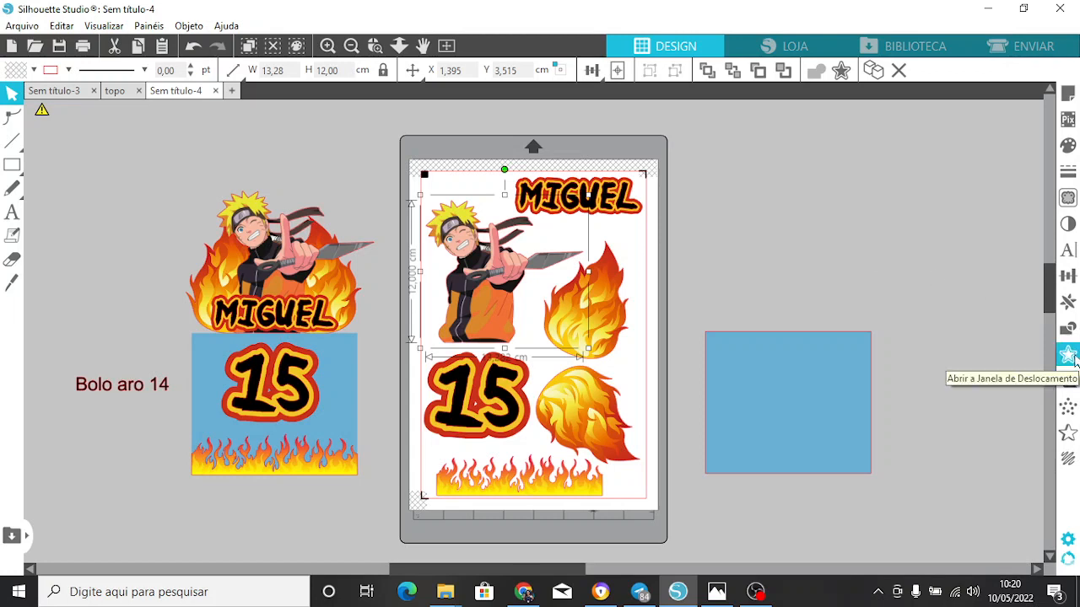
click(1070, 356)
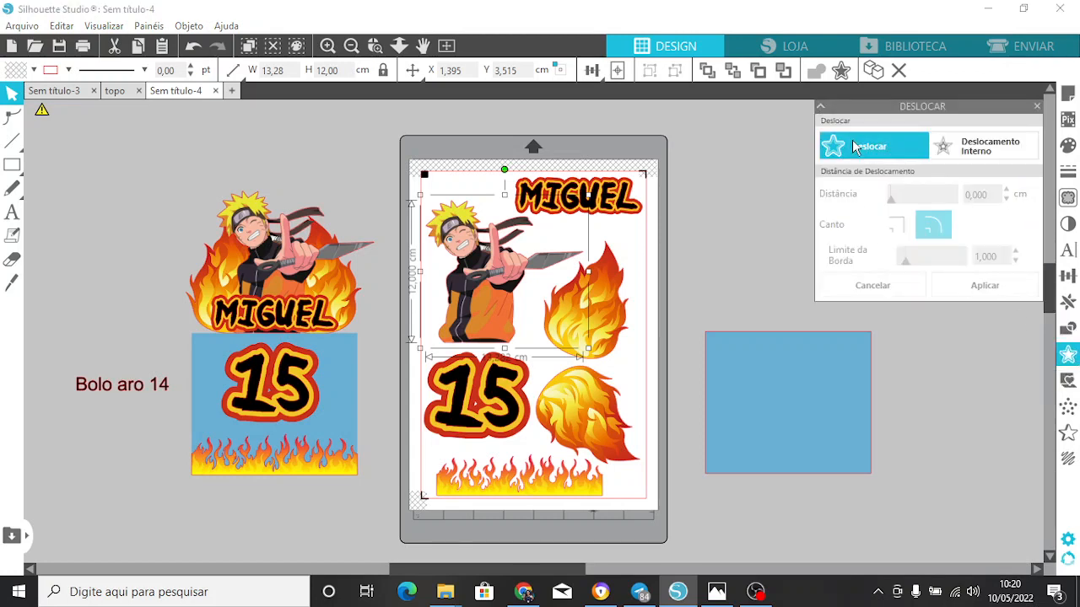
click(854, 147)
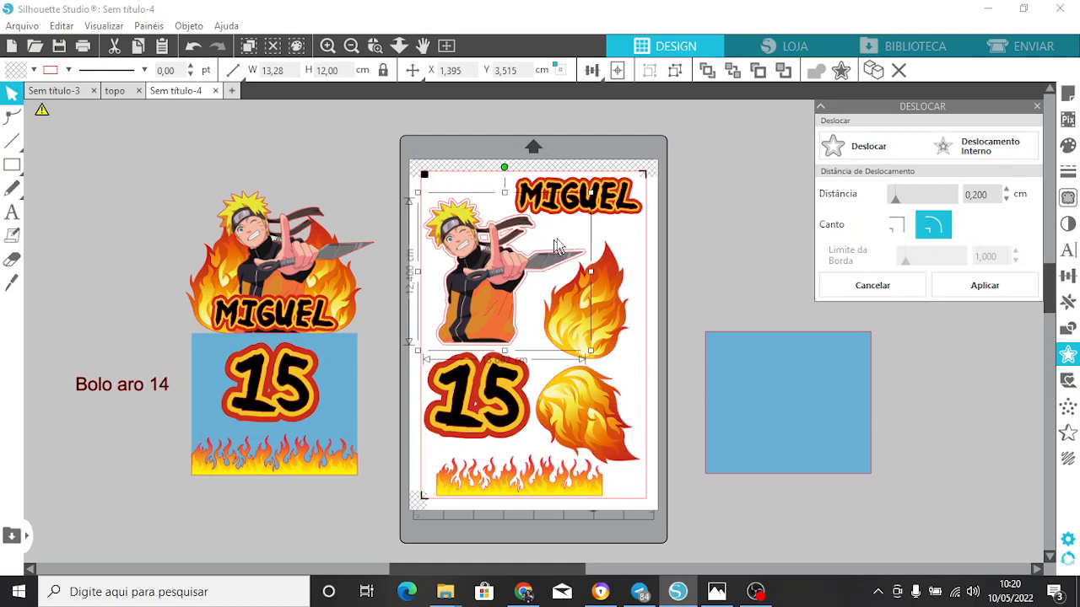
click(985, 286)
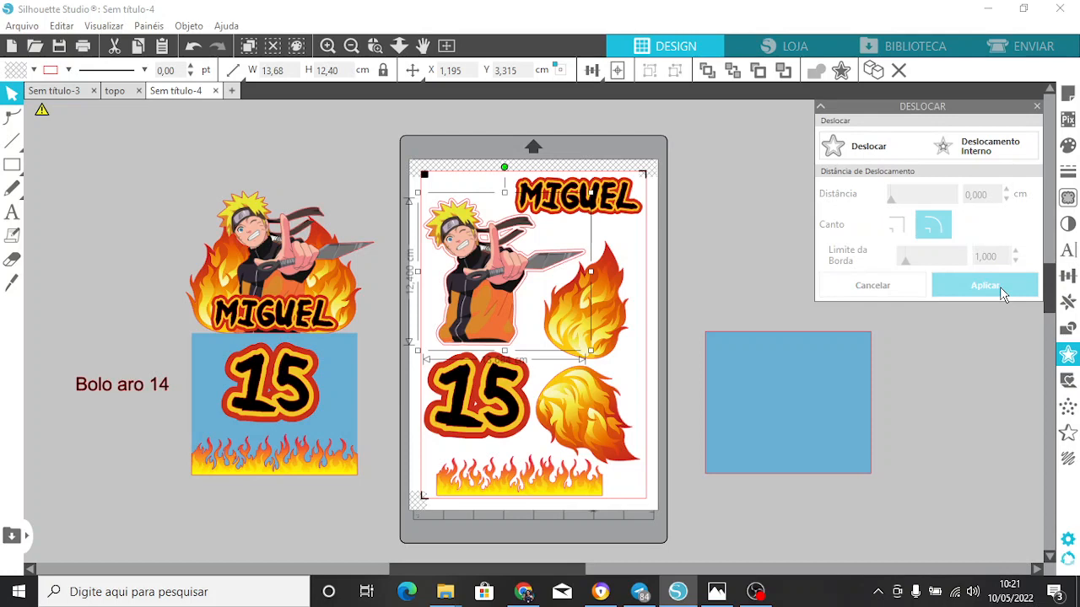
- Inspect the Naruto figure's offset contour up close together with its line style settings
click(328, 46)
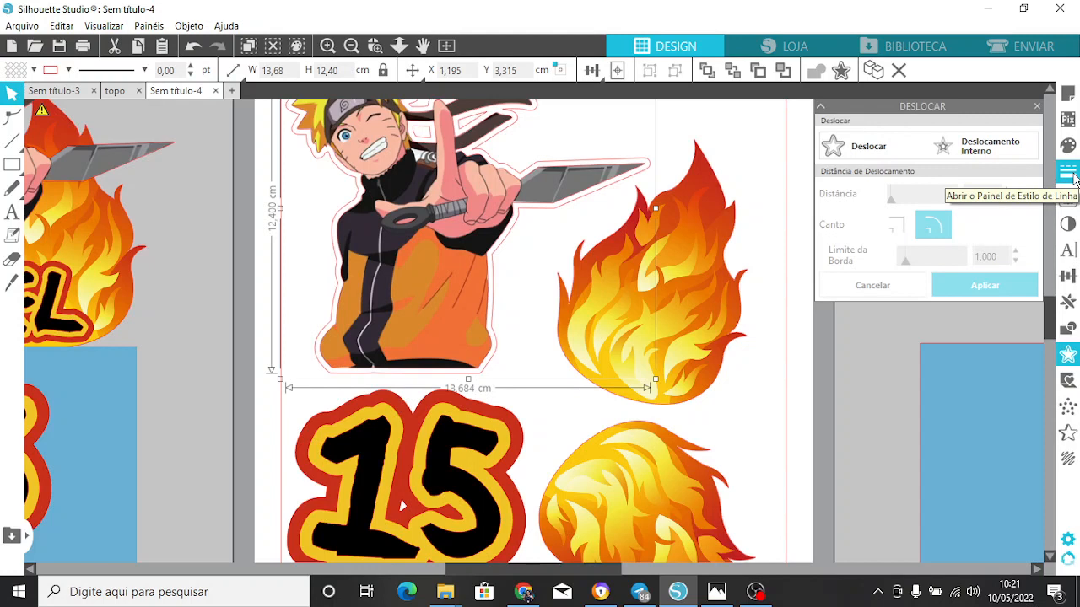
click(1071, 174)
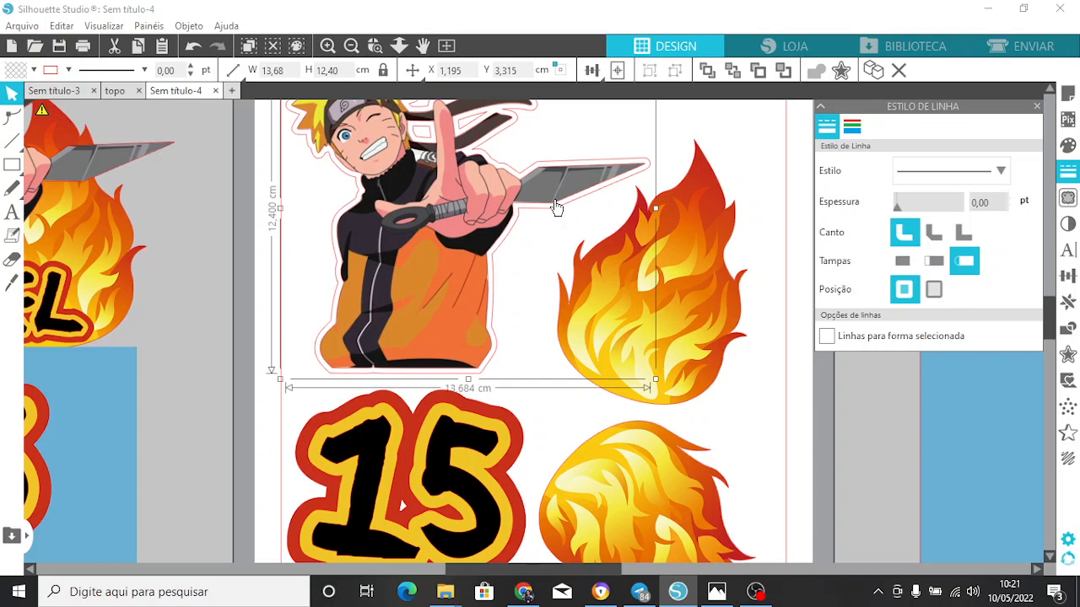
click(1037, 107)
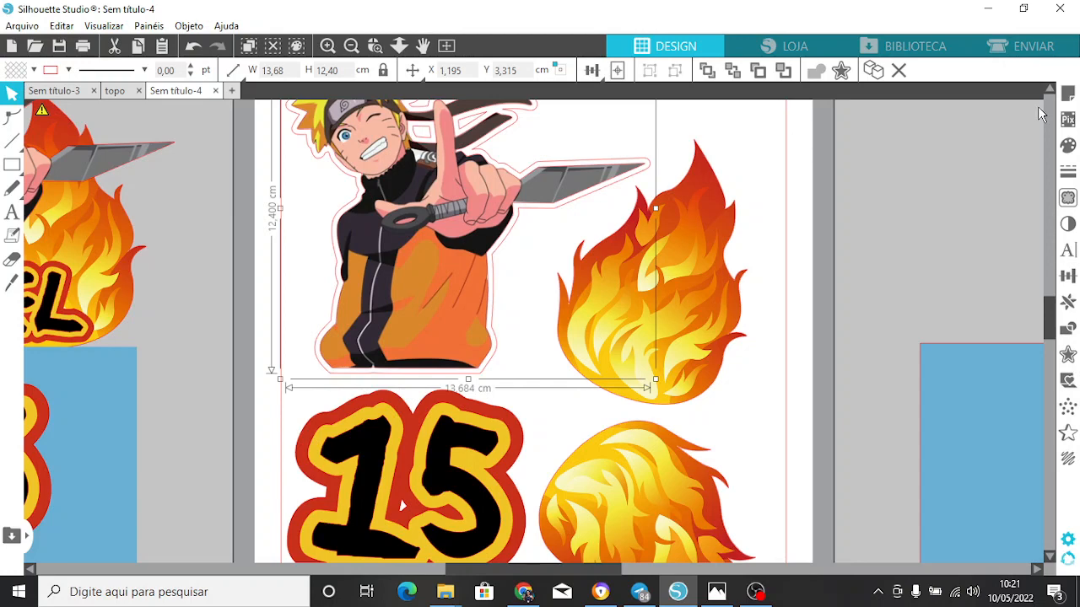
- Add 0.200 cm outward offsets around the name group and the slightly tilted flame beside the figure
click(352, 46)
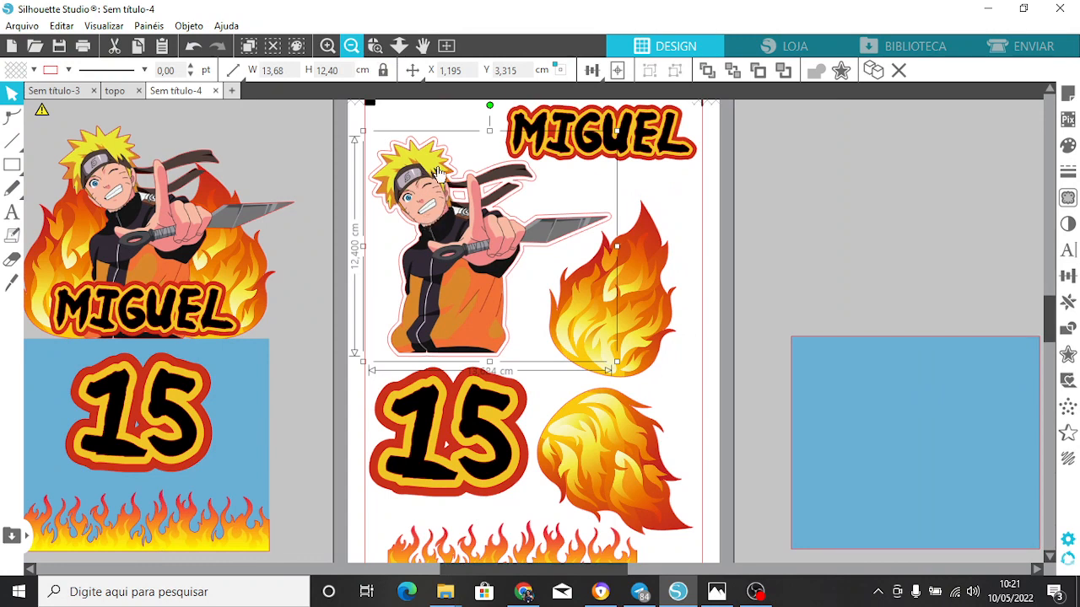
click(351, 45)
click(620, 192)
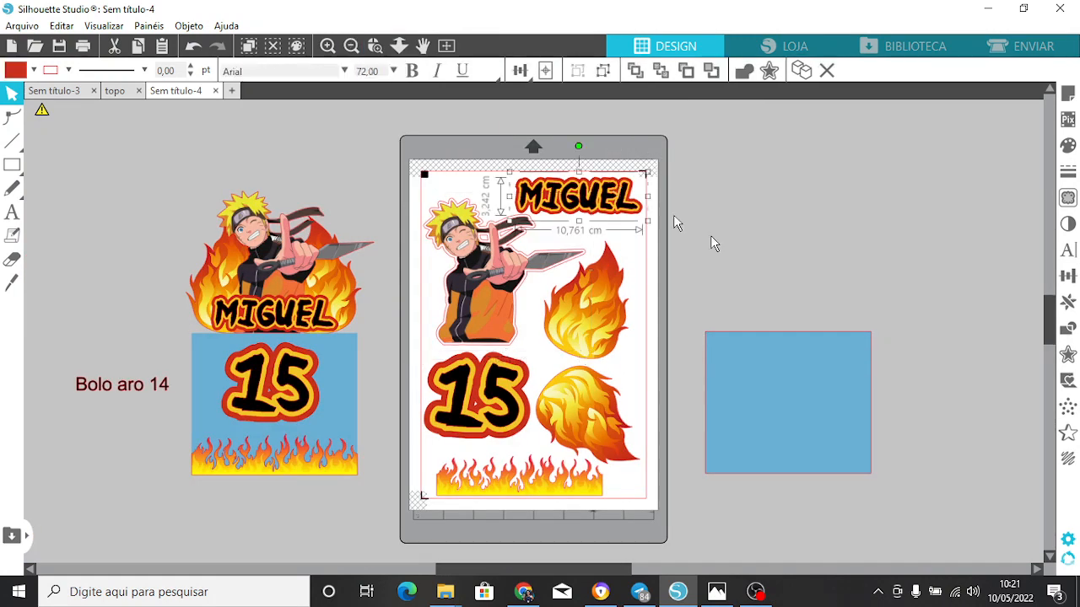
click(1068, 355)
click(842, 146)
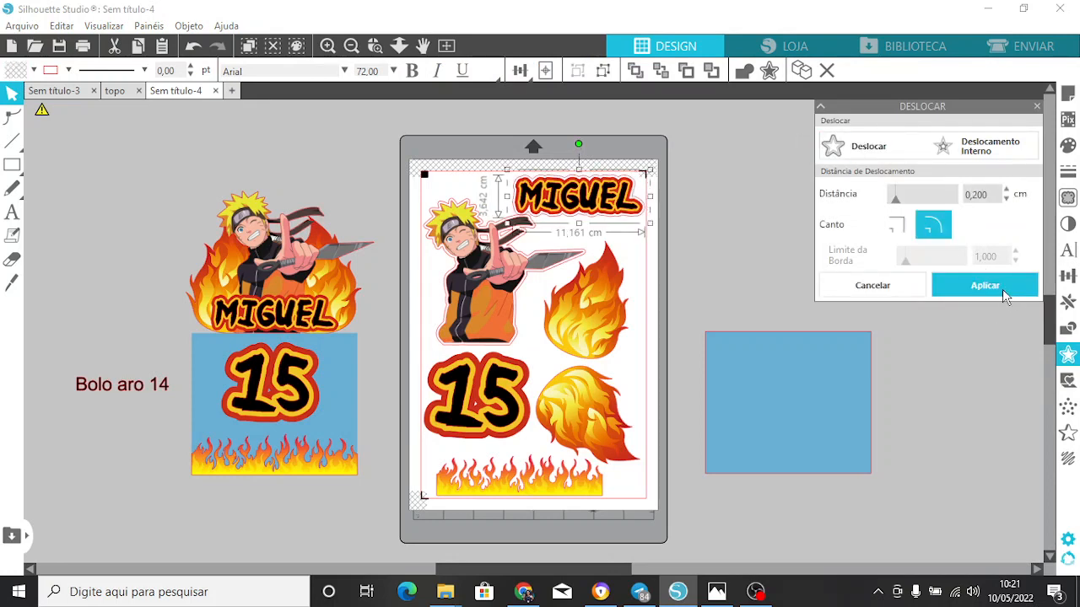
click(590, 341)
click(839, 149)
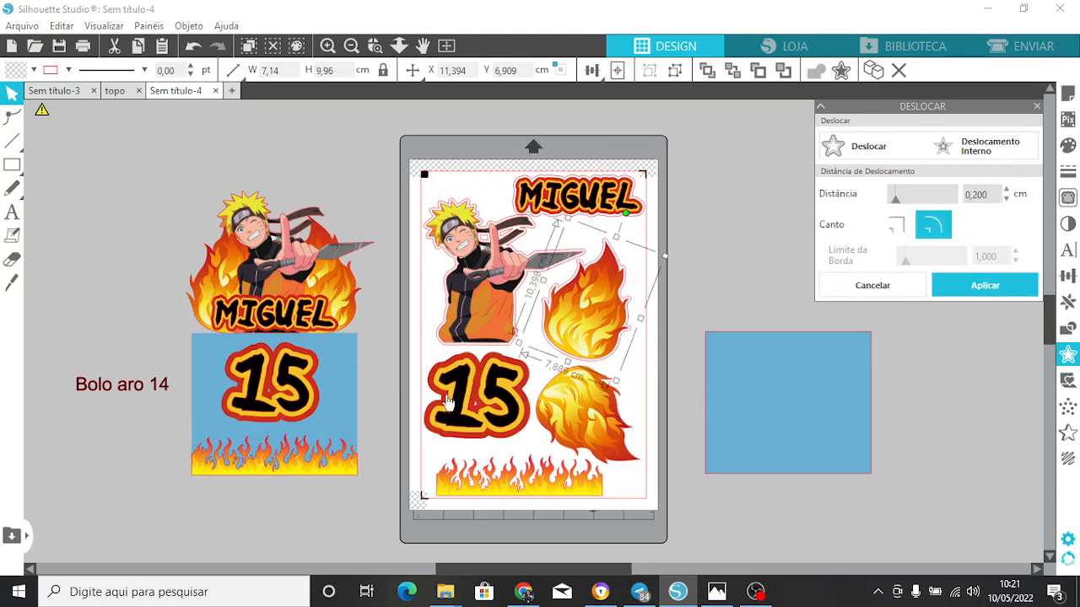
- Add a 0.200 cm outward offset around the number 15 group on the page
click(449, 401)
click(839, 149)
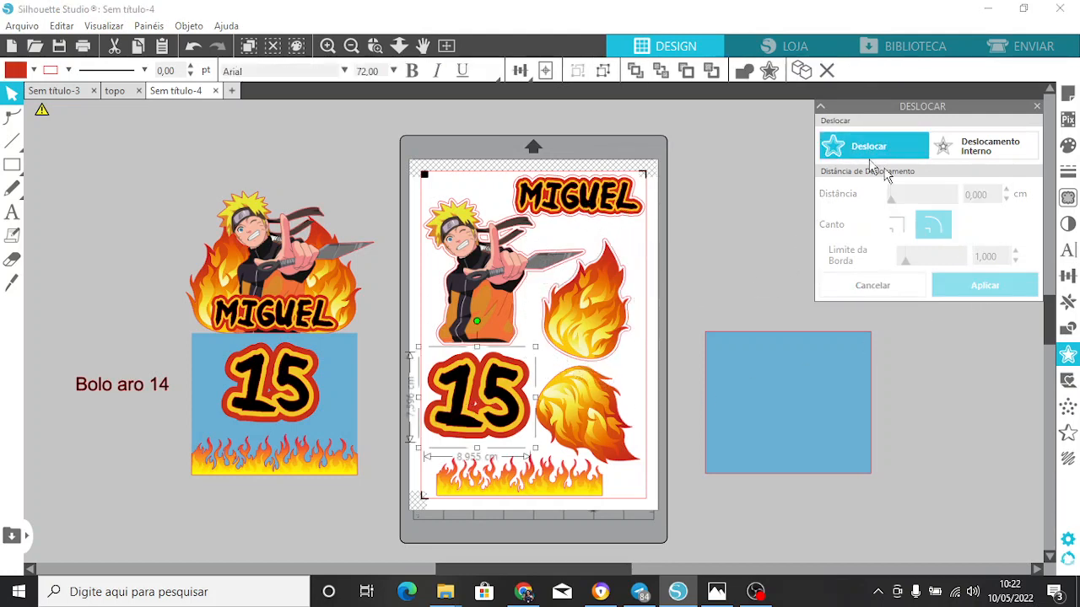
click(990, 292)
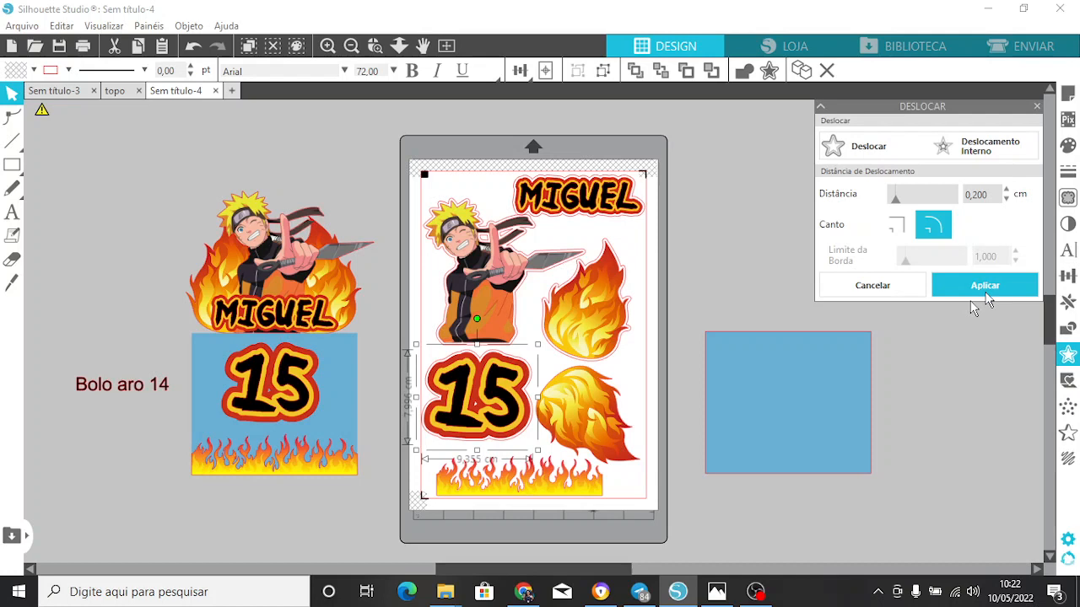
- Add an outward offset contour around the downward-pointing flame beside the number
click(575, 398)
click(835, 152)
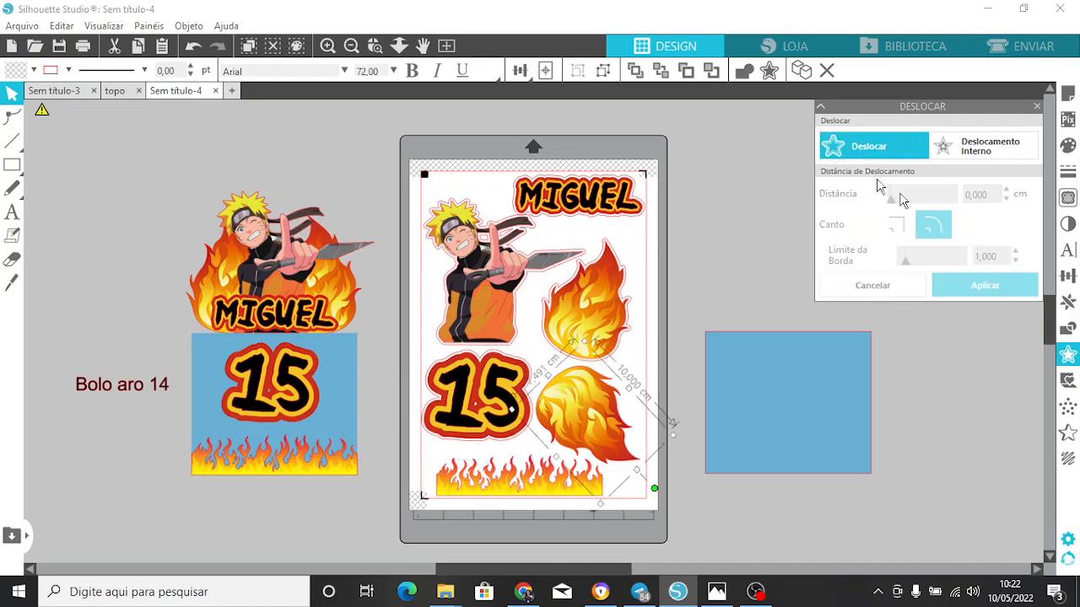
click(987, 291)
click(986, 294)
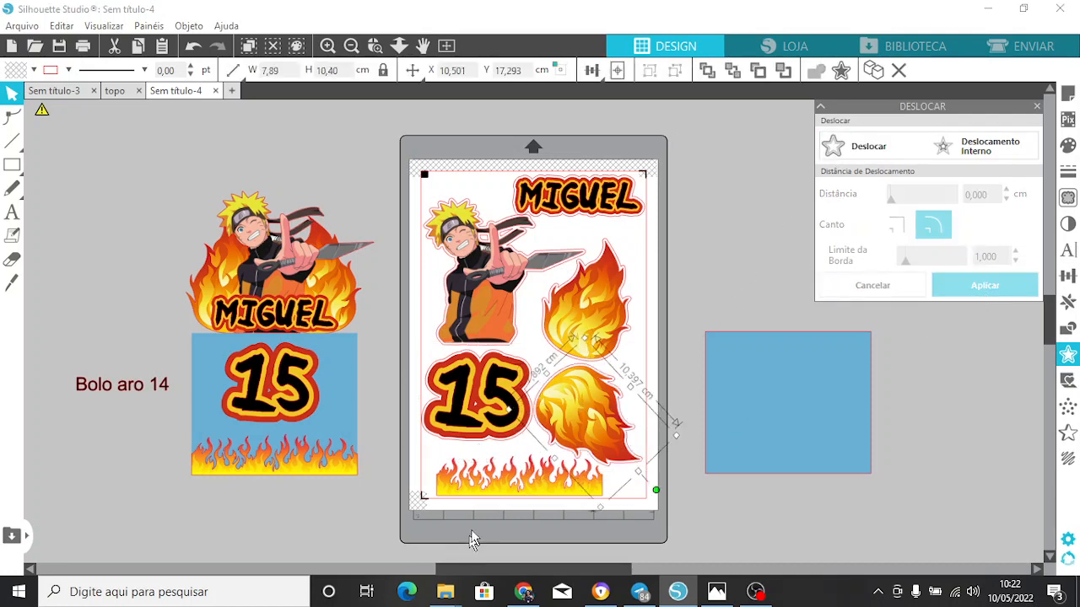
- Add a 0.200 cm outward offset around the flame strip at the page's lower edge and deselect it
click(503, 487)
click(868, 147)
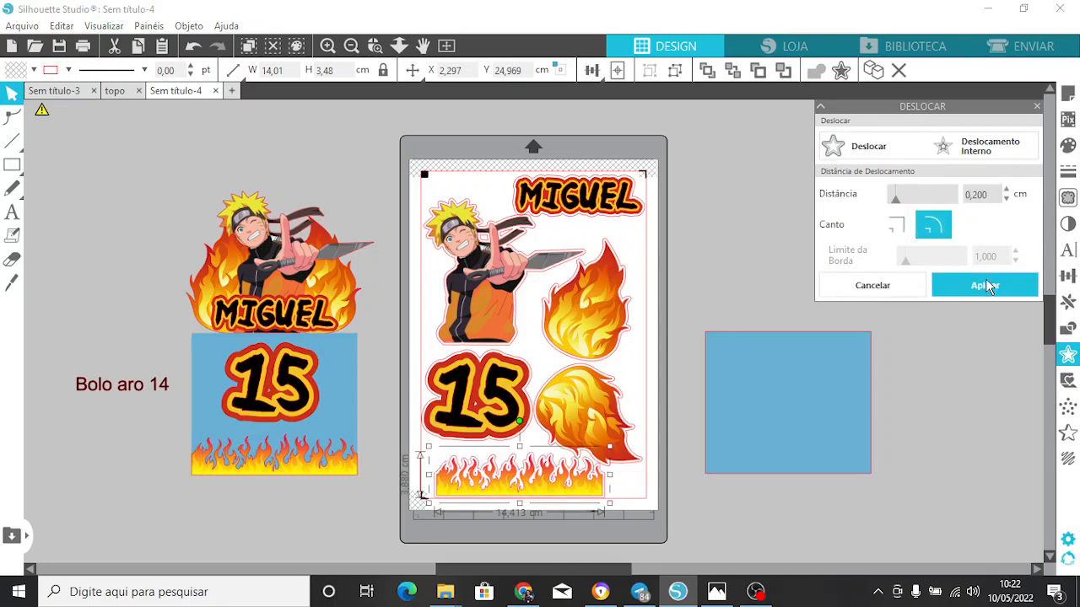
click(987, 286)
click(964, 382)
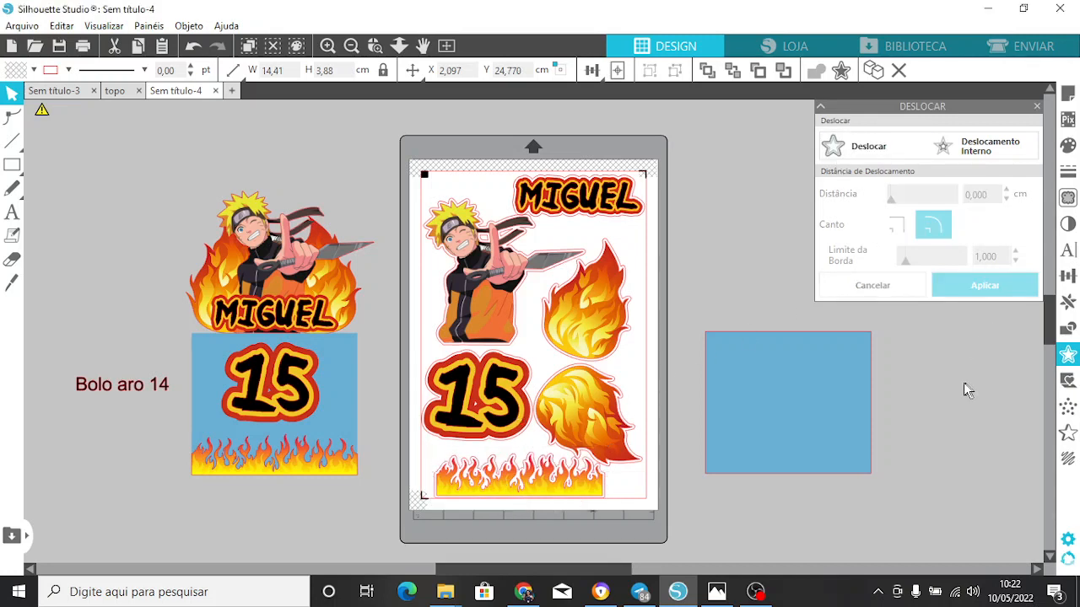
- Close the offset settings and examine the cut contours of all pieces across the page
click(327, 46)
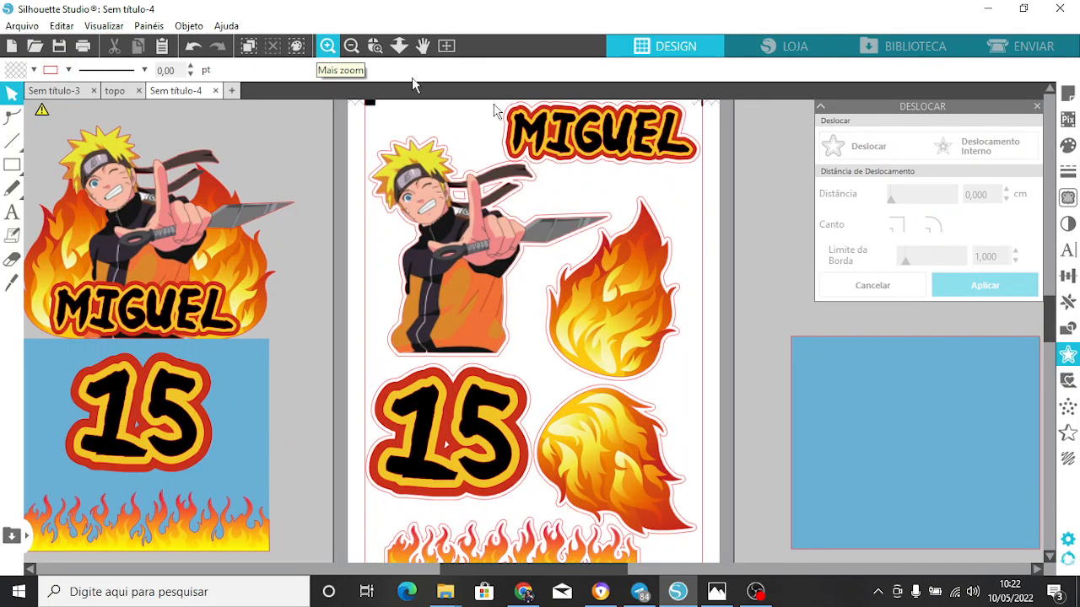
drag(1049, 310, 1055, 337)
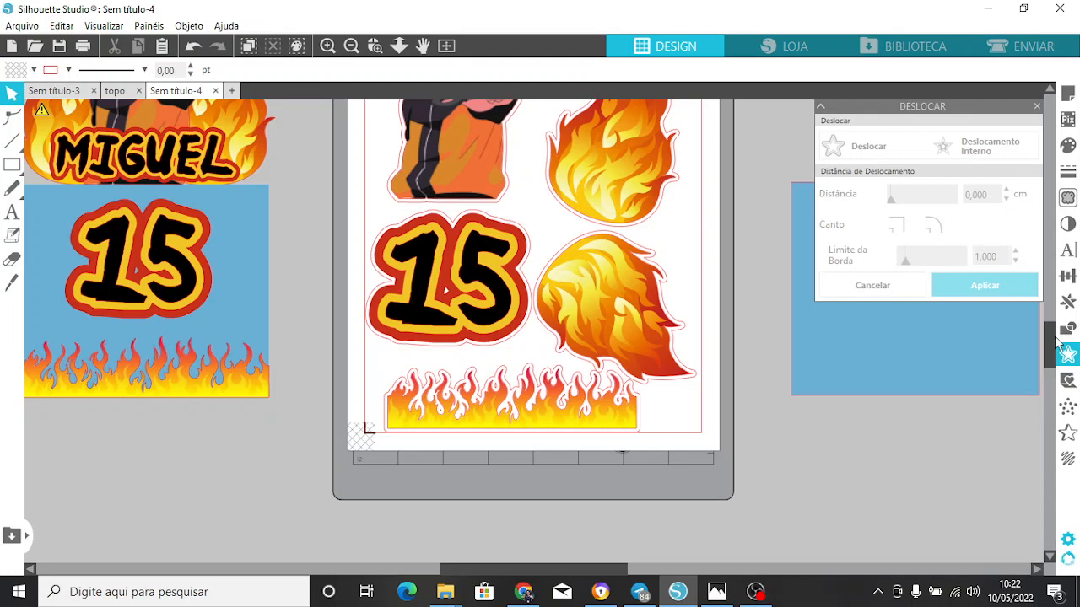
drag(1057, 336, 1057, 330)
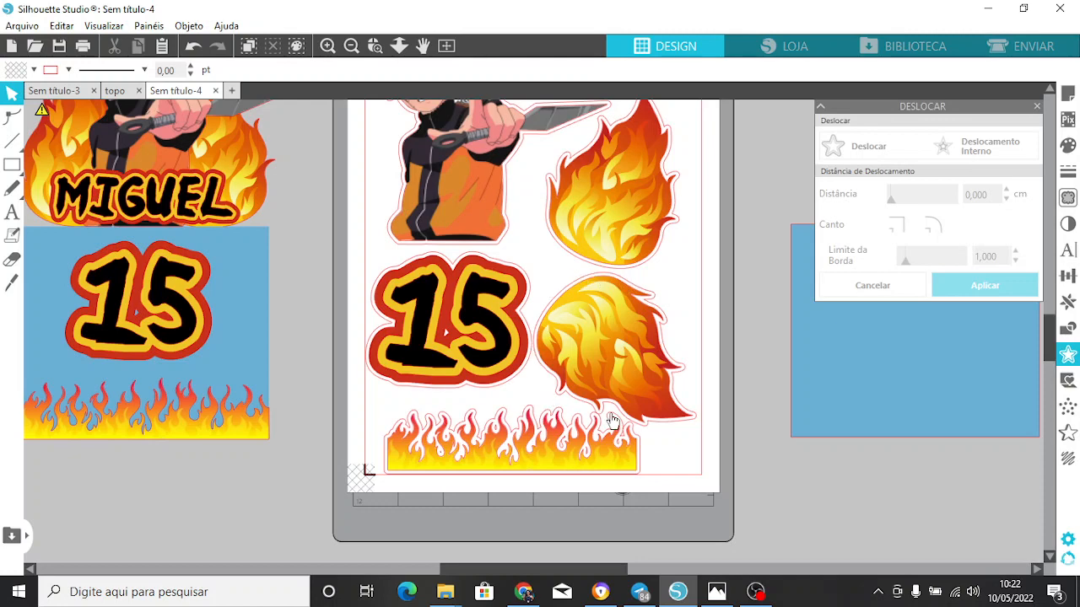
click(1036, 114)
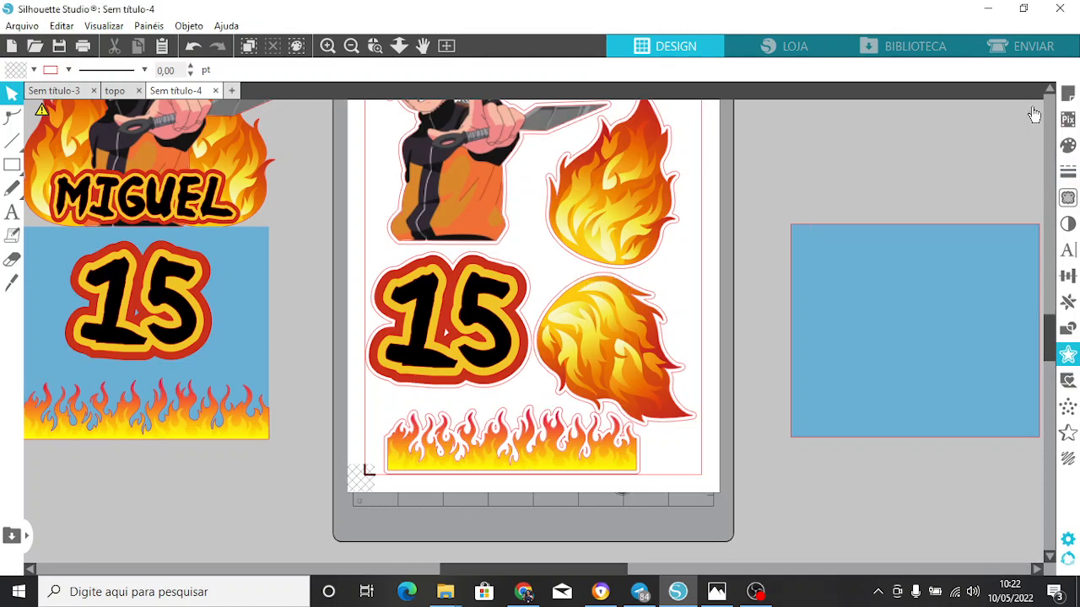
scroll(1053, 313, up, 1)
scroll(1053, 314, up, 2)
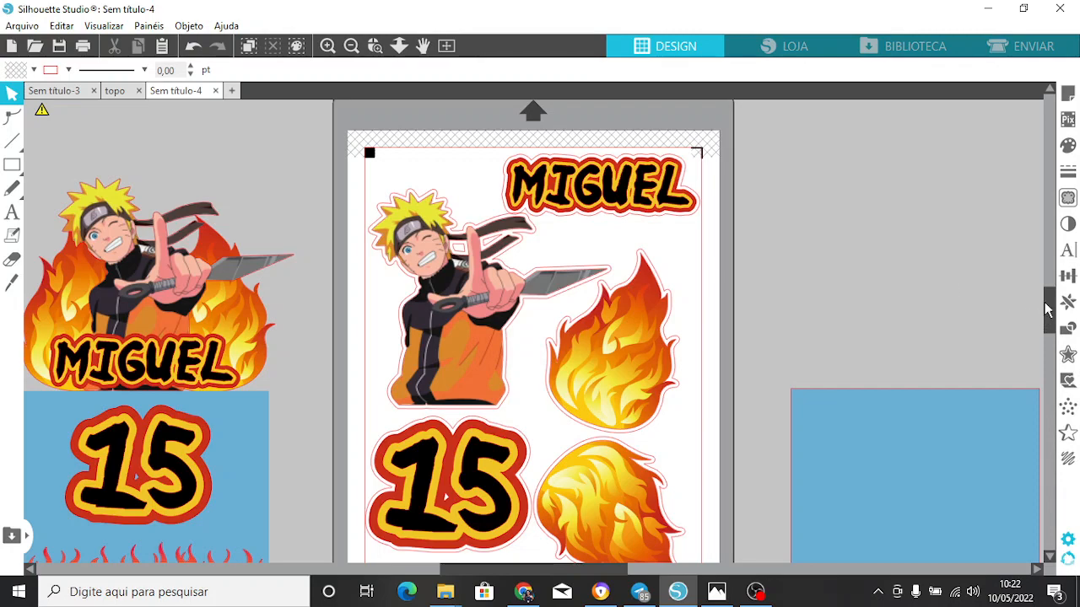
- Open the page's cut setup and set the Naruto figure image's own outline to Sem Corte
mouse_move(1051, 314)
mouse_down()
mouse_move(1046, 352)
mouse_move(1046, 326)
mouse_up()
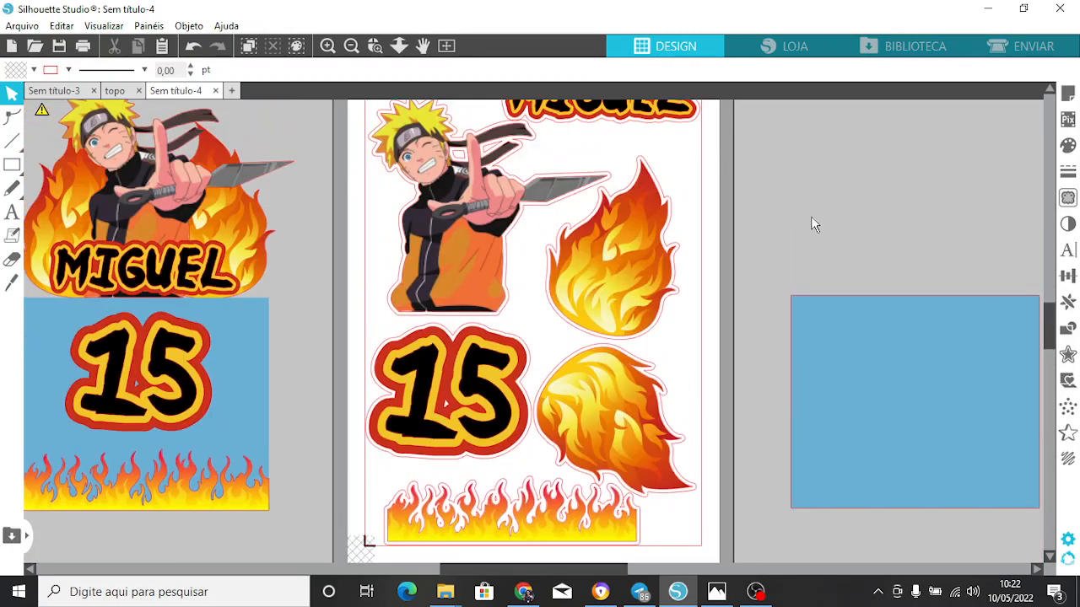
click(345, 53)
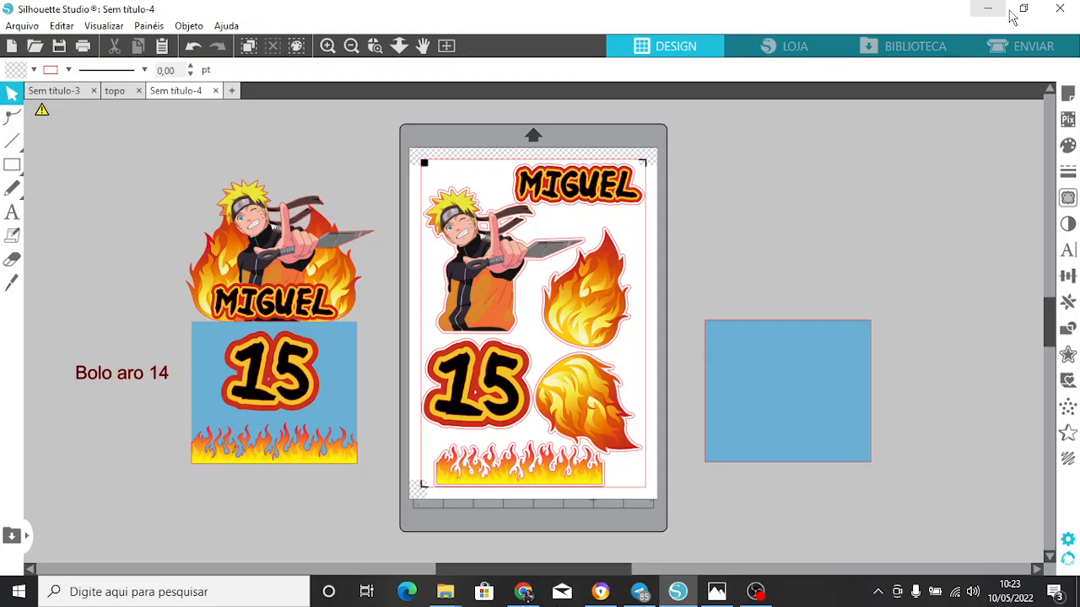
click(1029, 42)
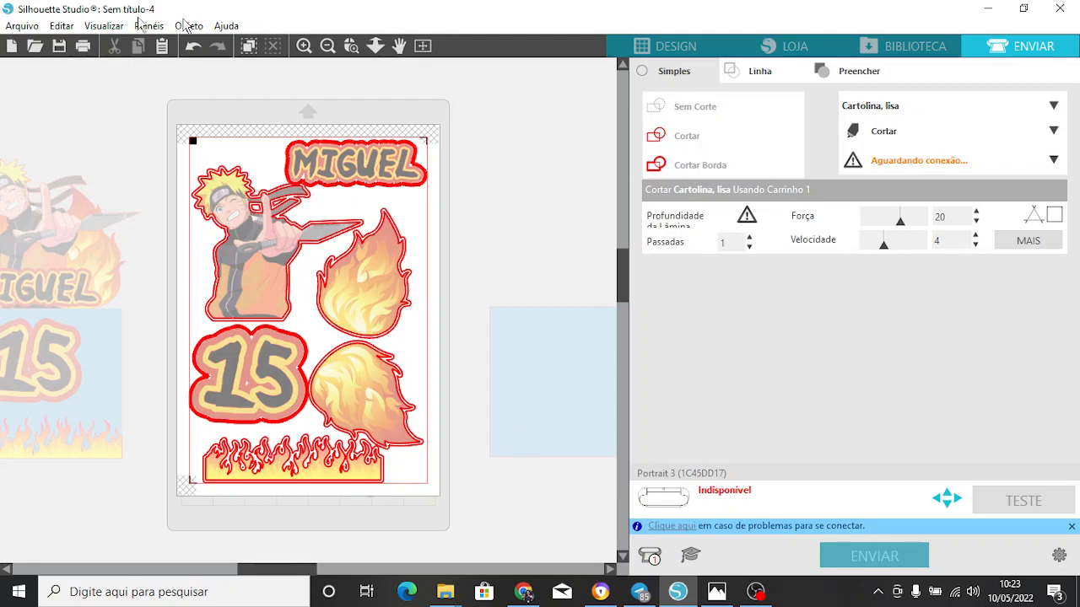
click(303, 46)
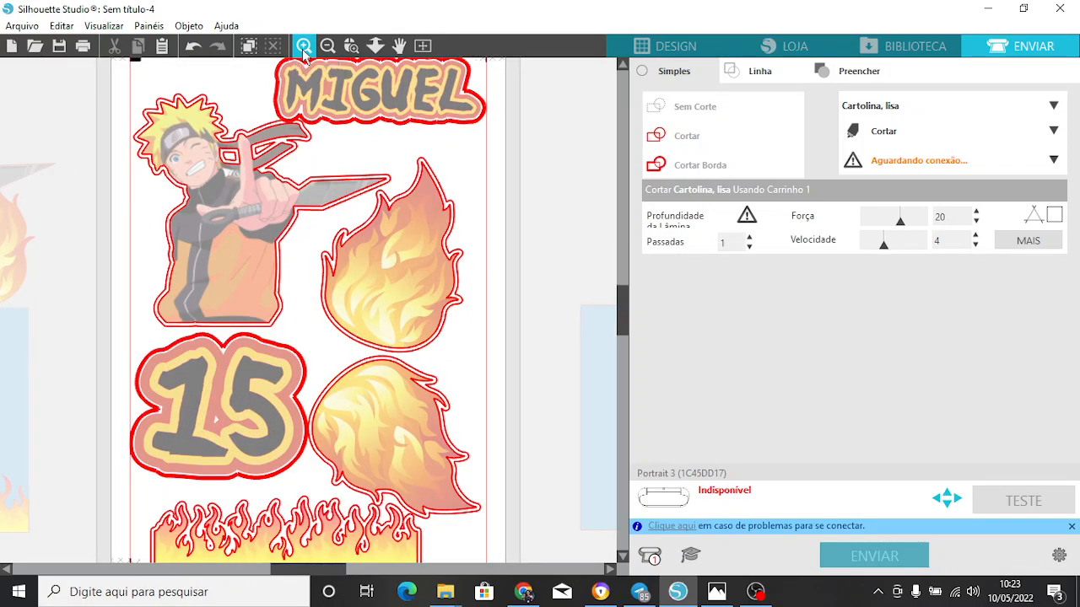
click(250, 243)
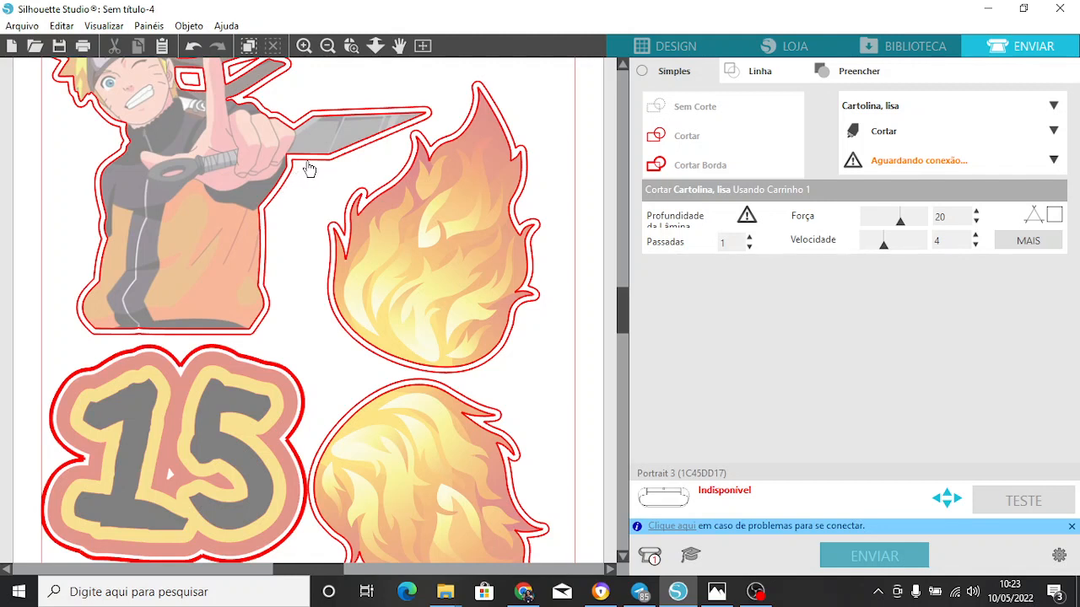
click(215, 168)
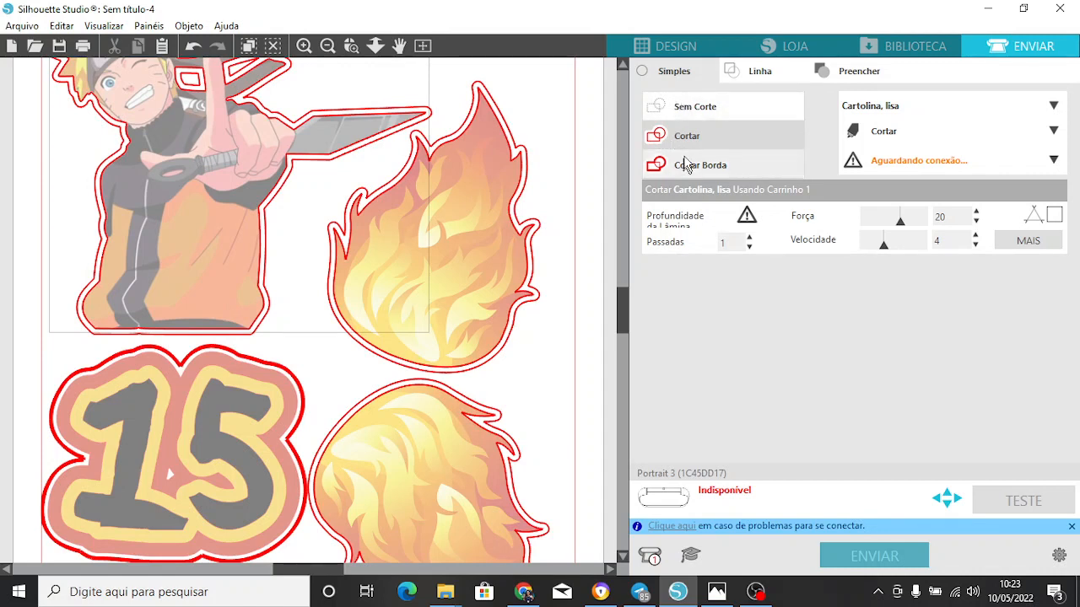
click(679, 113)
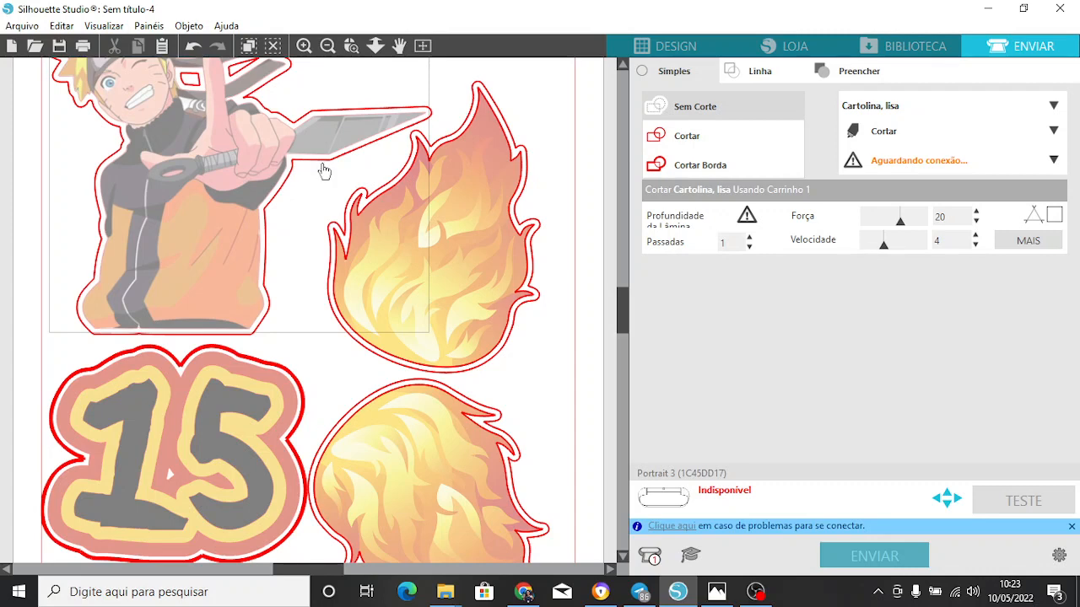
- Set the upright flame and the downward-pointing flame images to Sem Corte
click(486, 259)
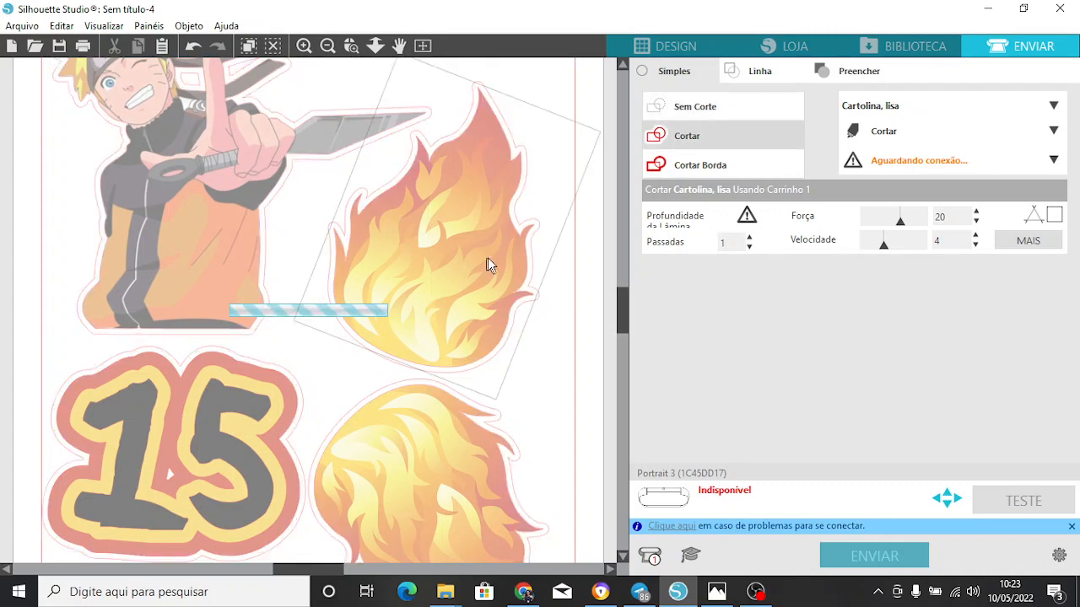
click(654, 108)
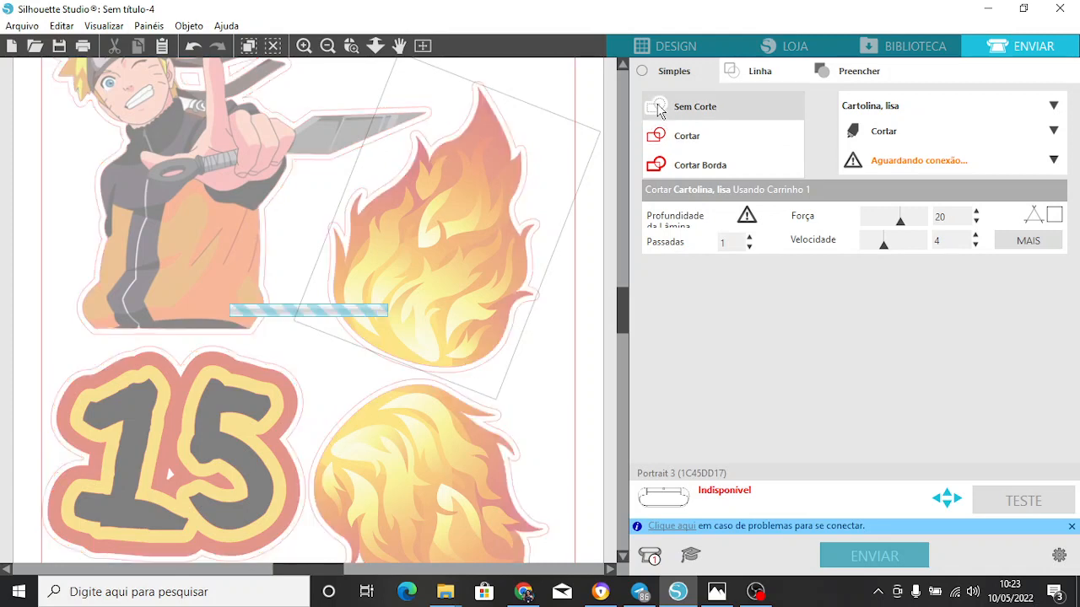
click(400, 469)
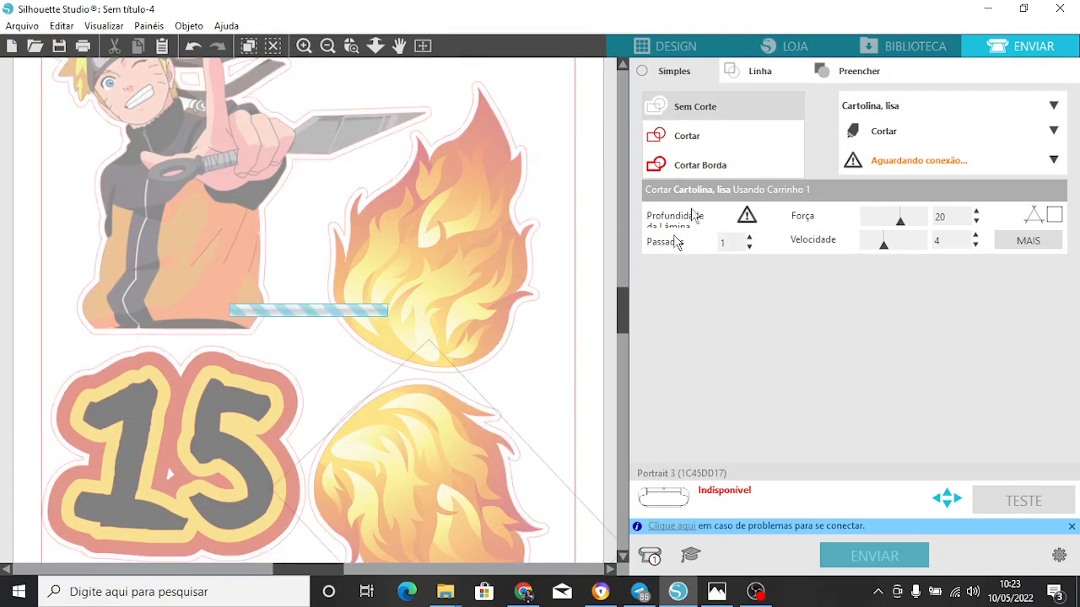
click(716, 116)
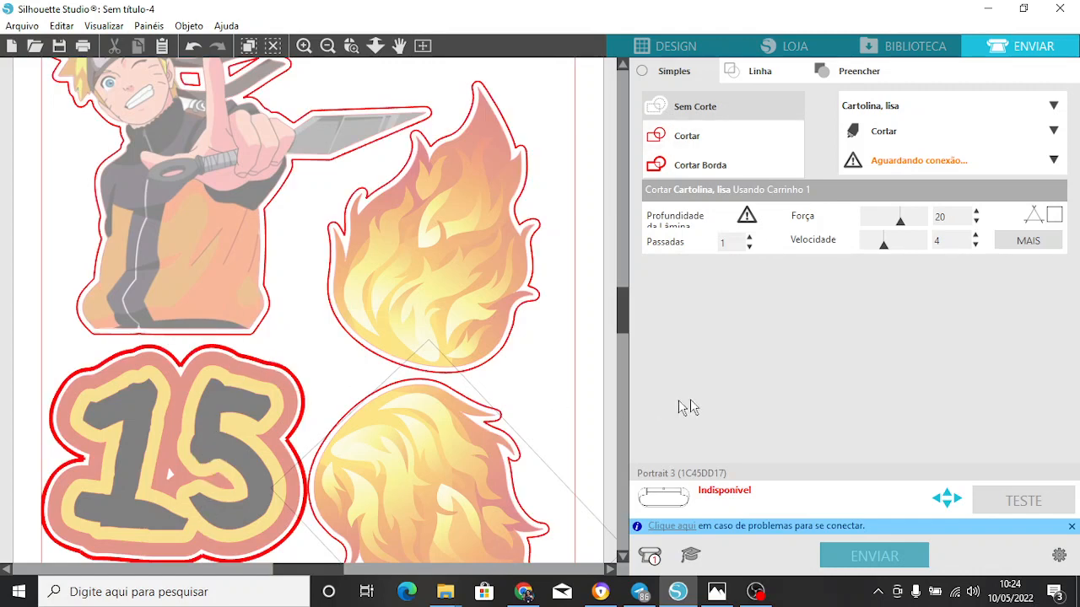
- Set the flame strip at the page's lower edge to Sem Corte and check the upper pieces' cut lines
drag(624, 327, 624, 376)
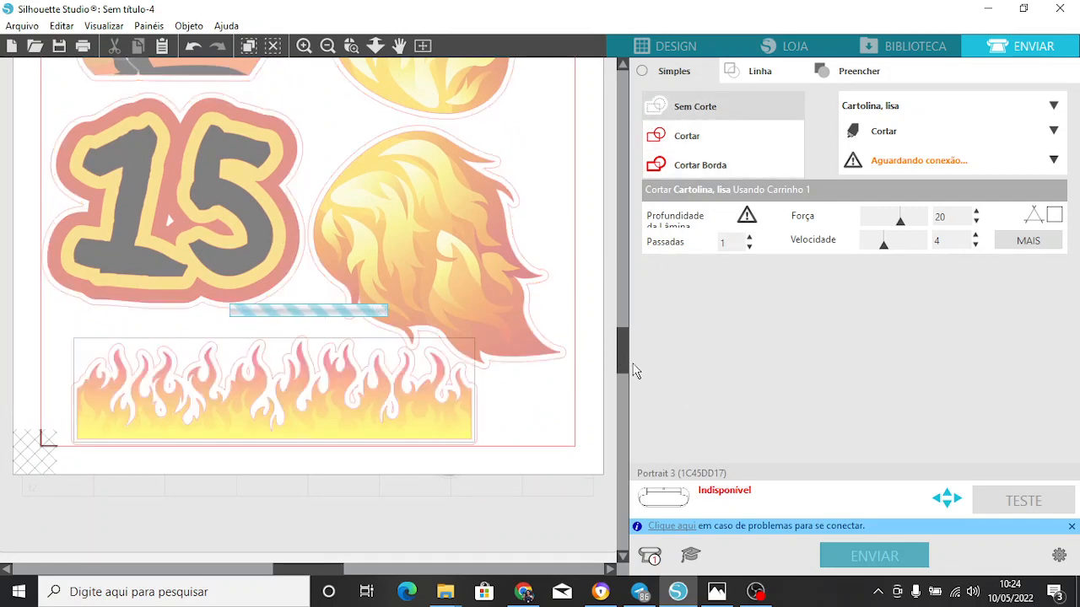
drag(625, 361, 613, 287)
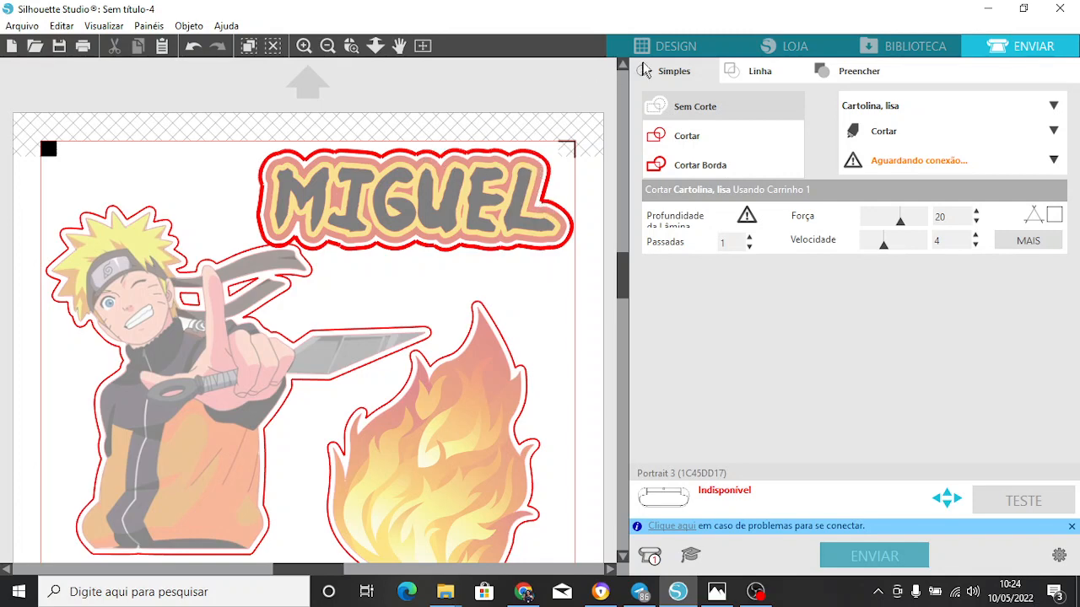
click(327, 46)
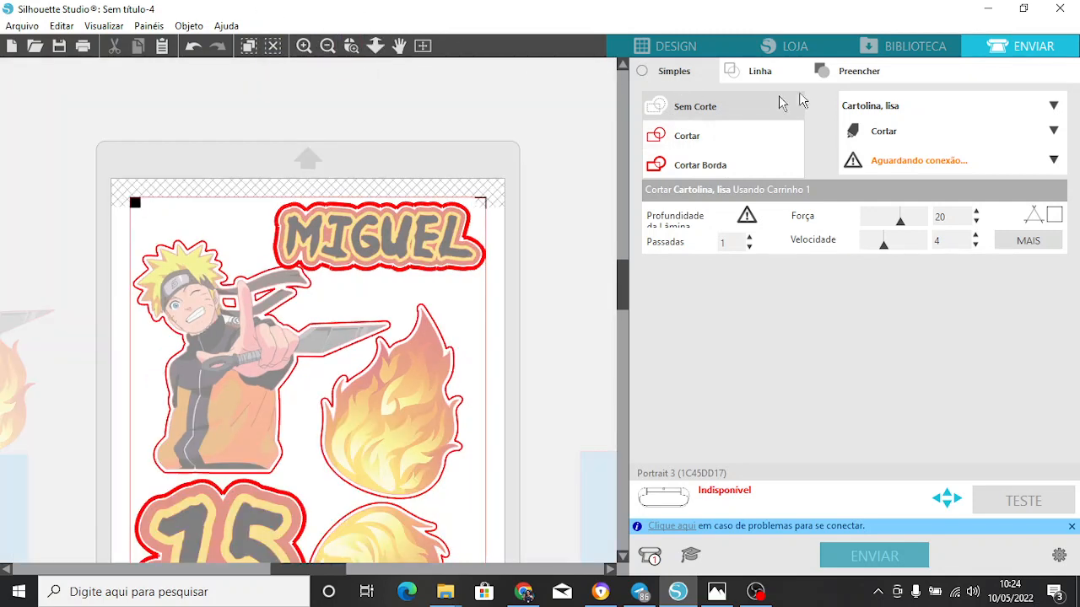
- Browse the available cutting materials and review the page's cut lines before returning to the design view
click(942, 112)
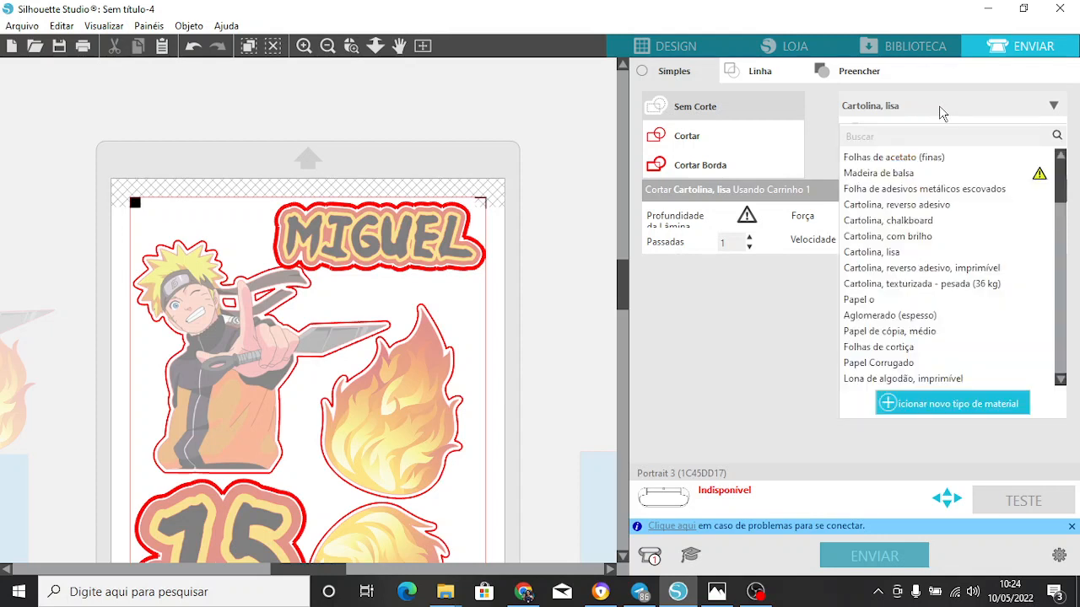
click(939, 105)
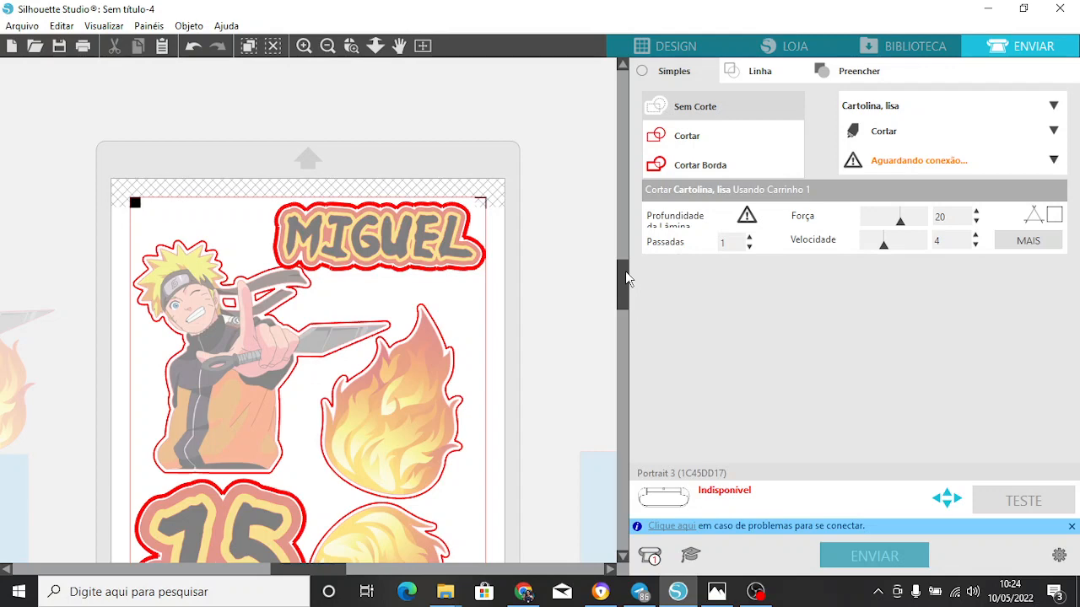
drag(626, 278, 624, 308)
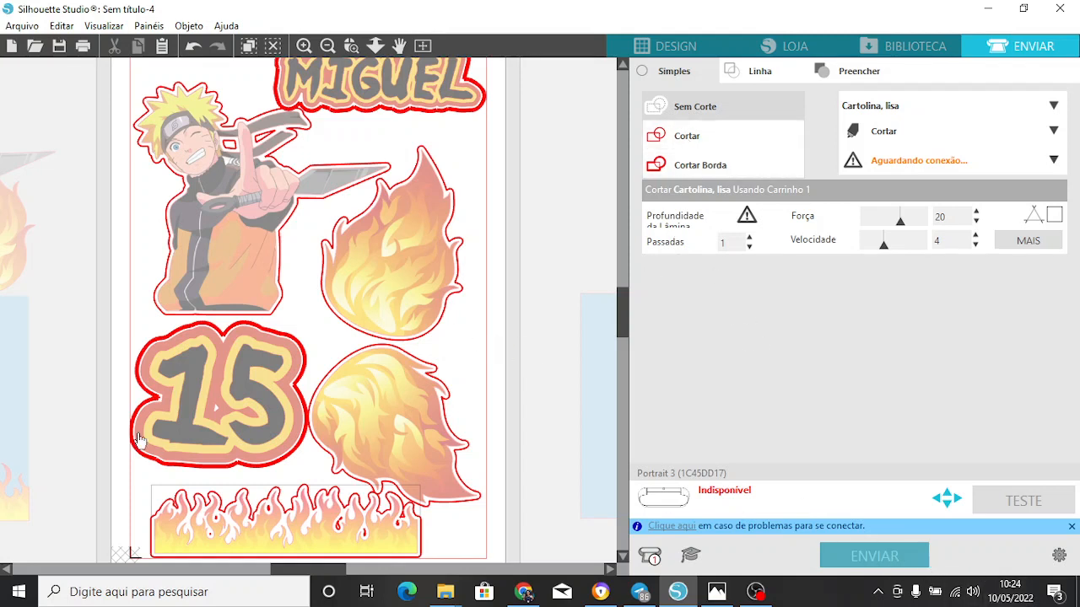
click(625, 51)
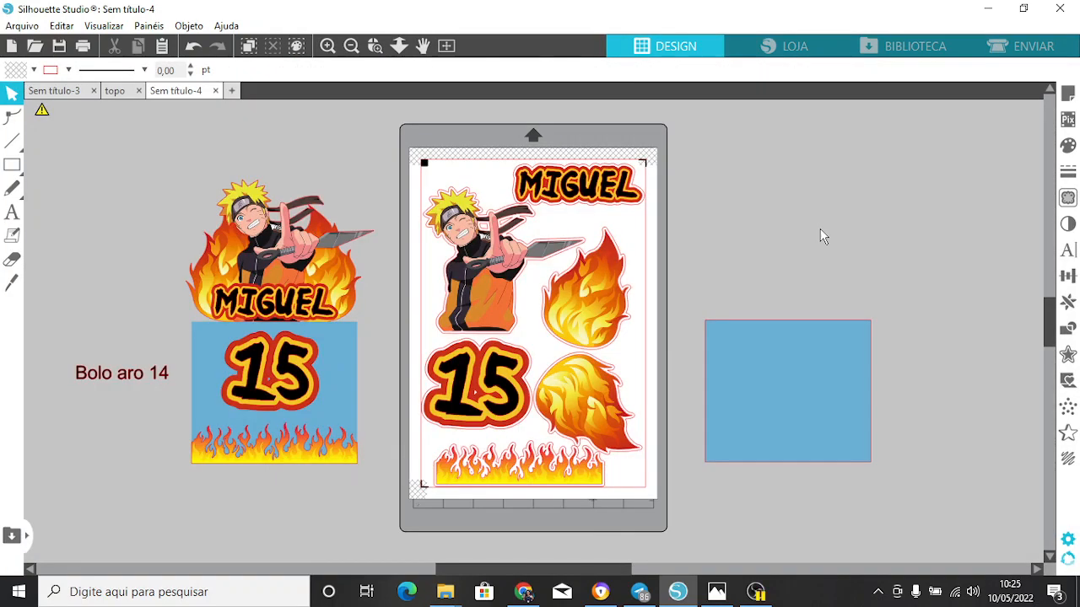